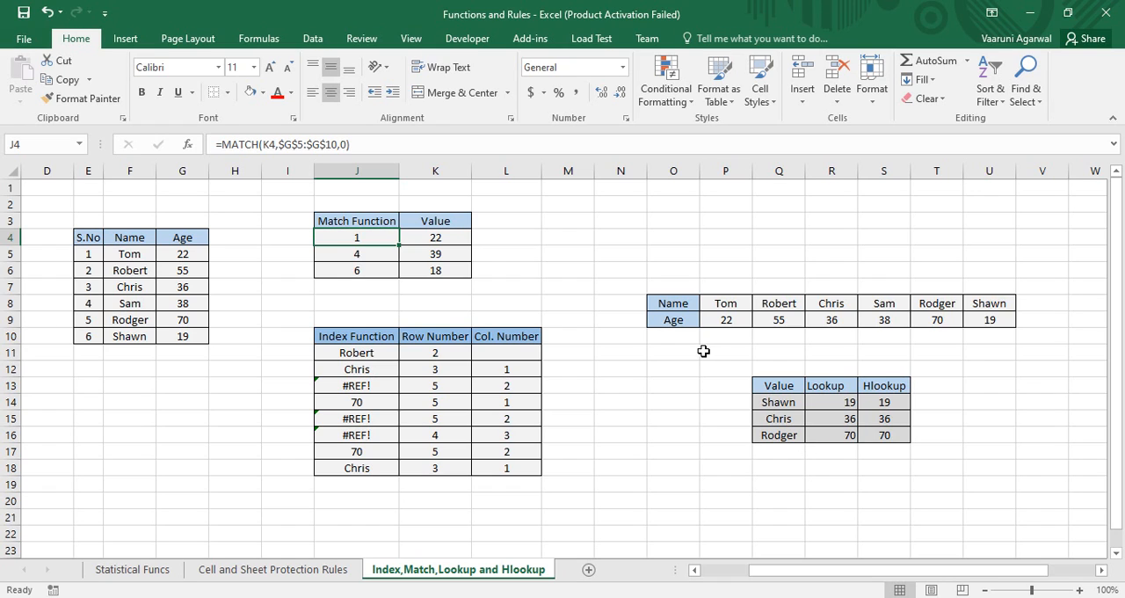
# Review the three lookup values in K4:K6 of the Match Function table
pyautogui.click(441, 237)
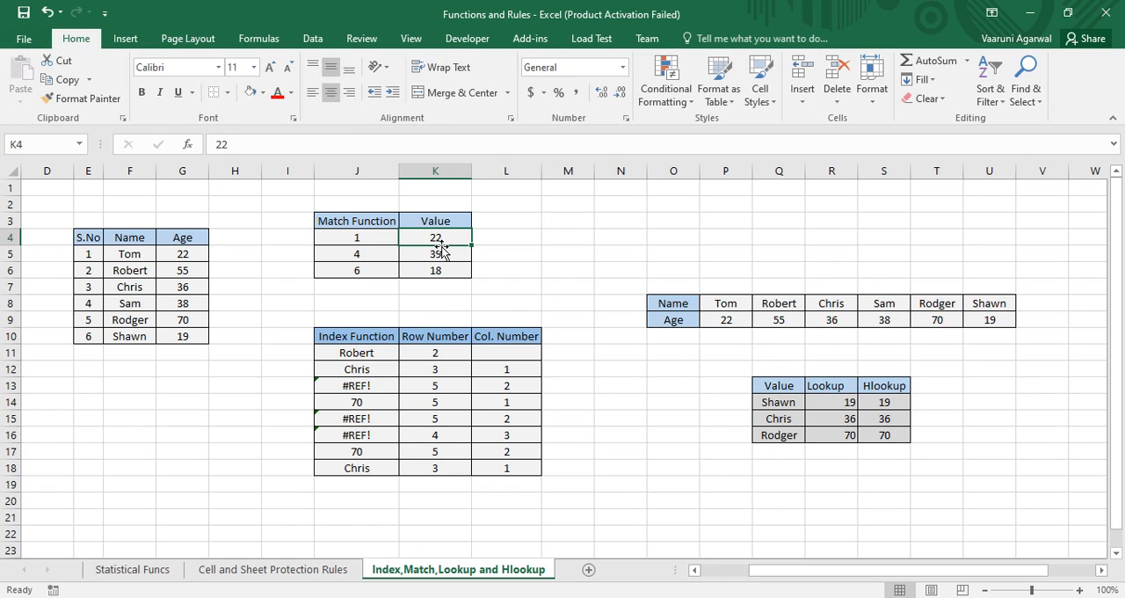
pyautogui.click(441, 255)
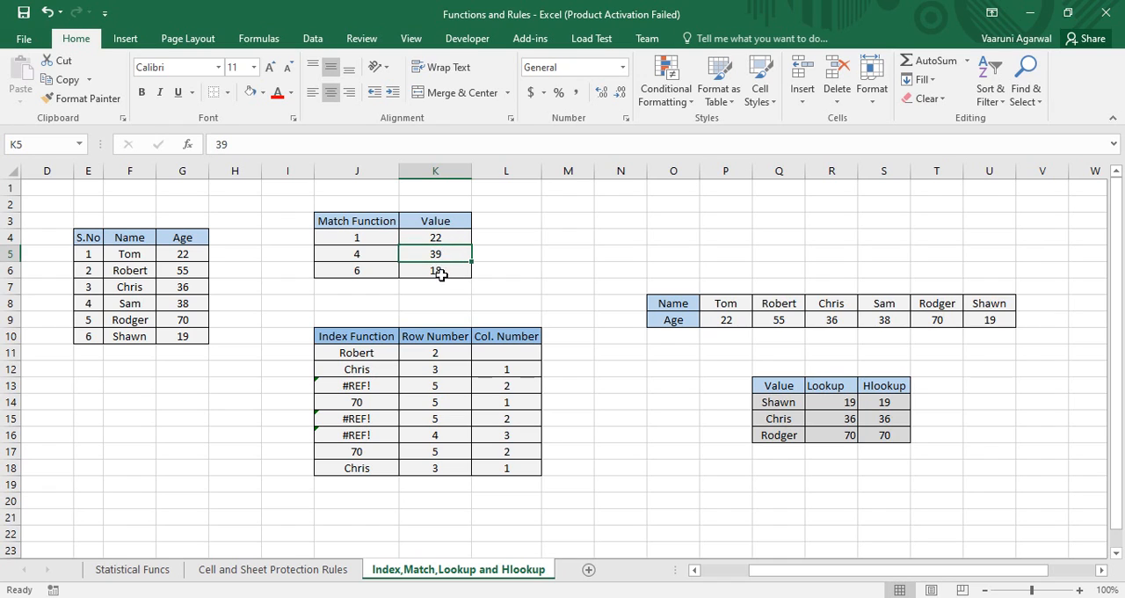
pyautogui.click(444, 274)
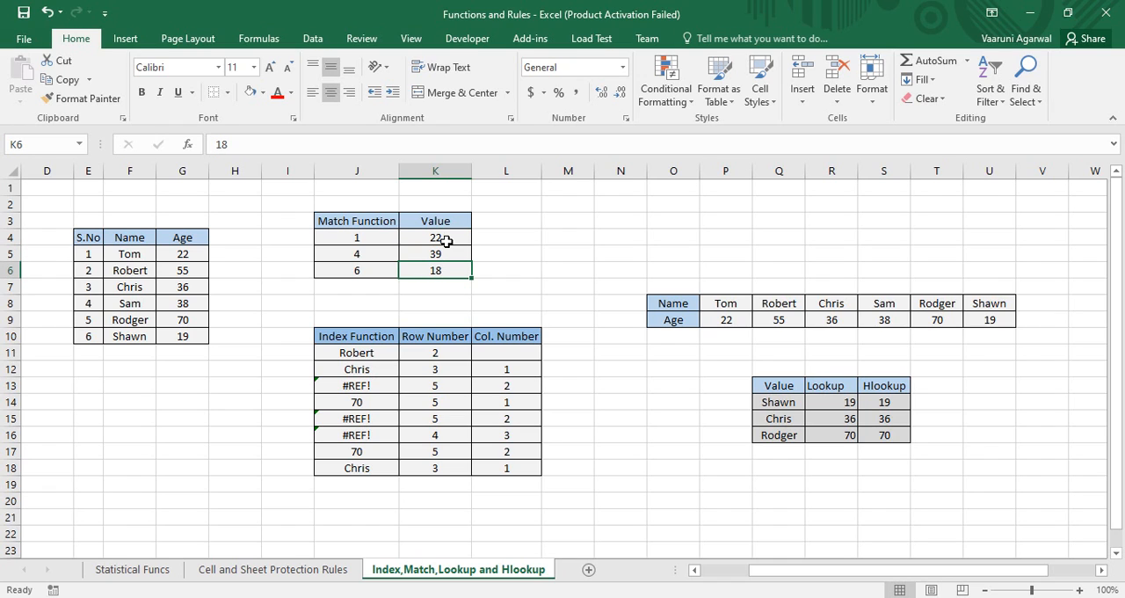
pyautogui.click(448, 241)
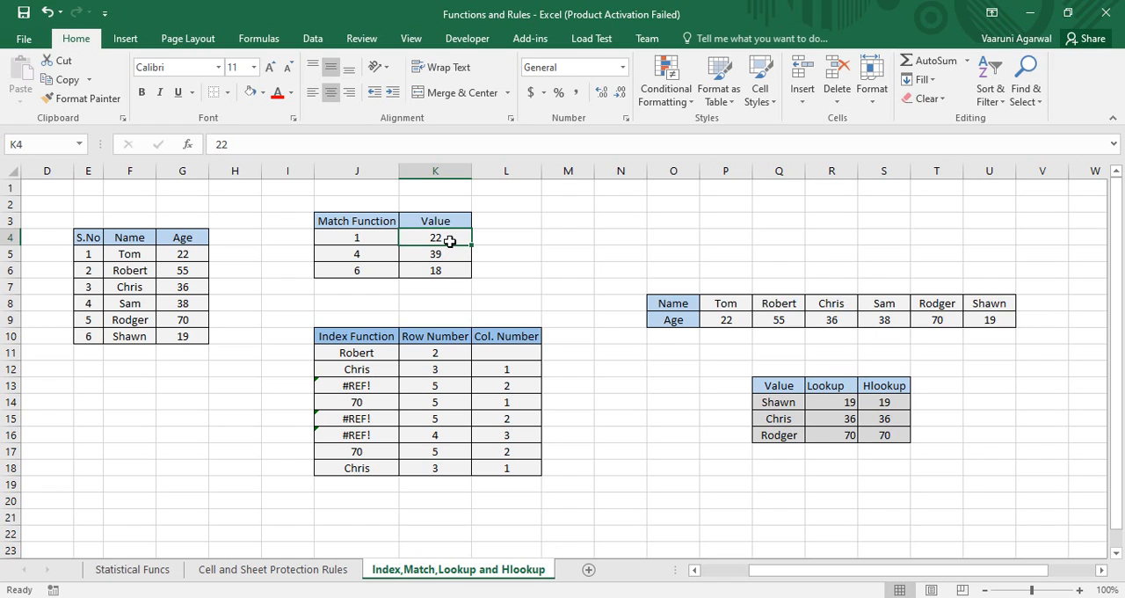
# Replace the formula in J4 with =MATCH(K4,G5:G10,0) to find the exact position of the K4 value in the Age column
pyautogui.click(378, 239)
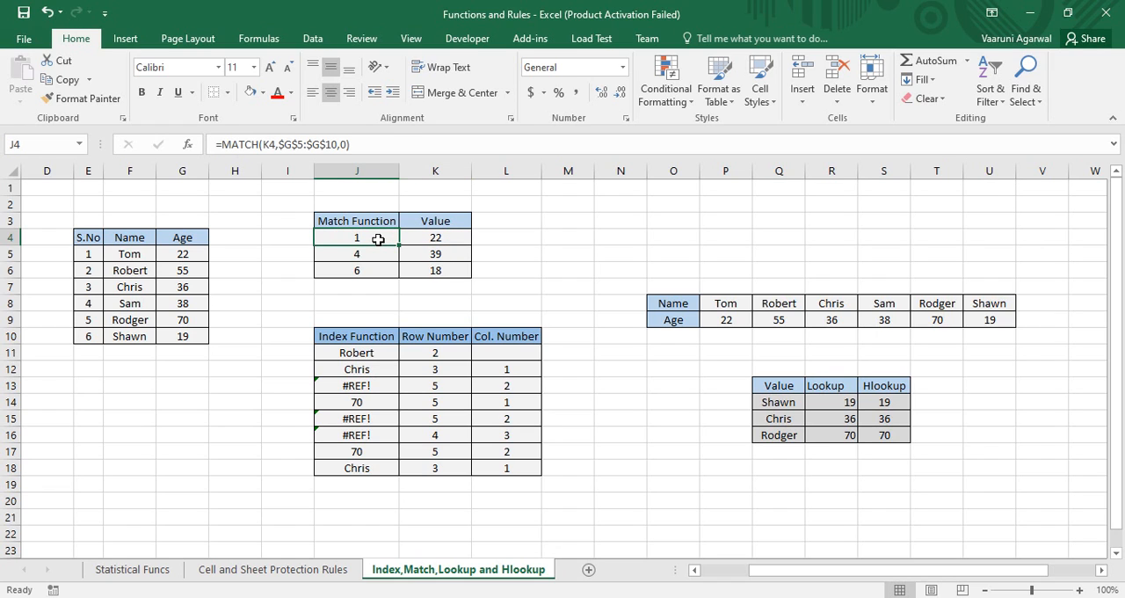
pyautogui.press('BackSpace')
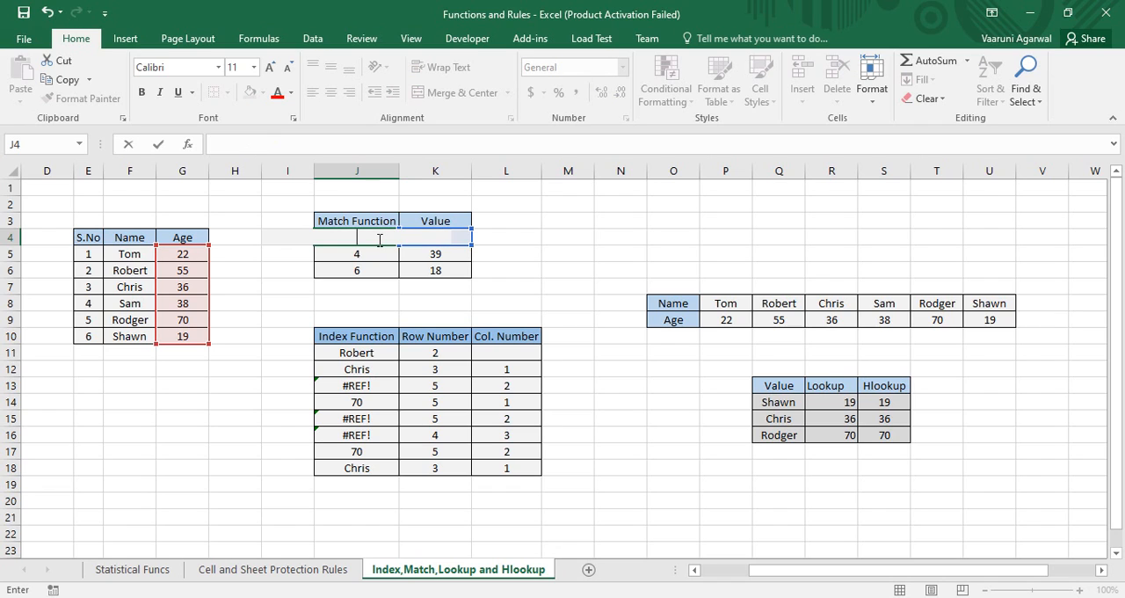
pyautogui.write('=ms')
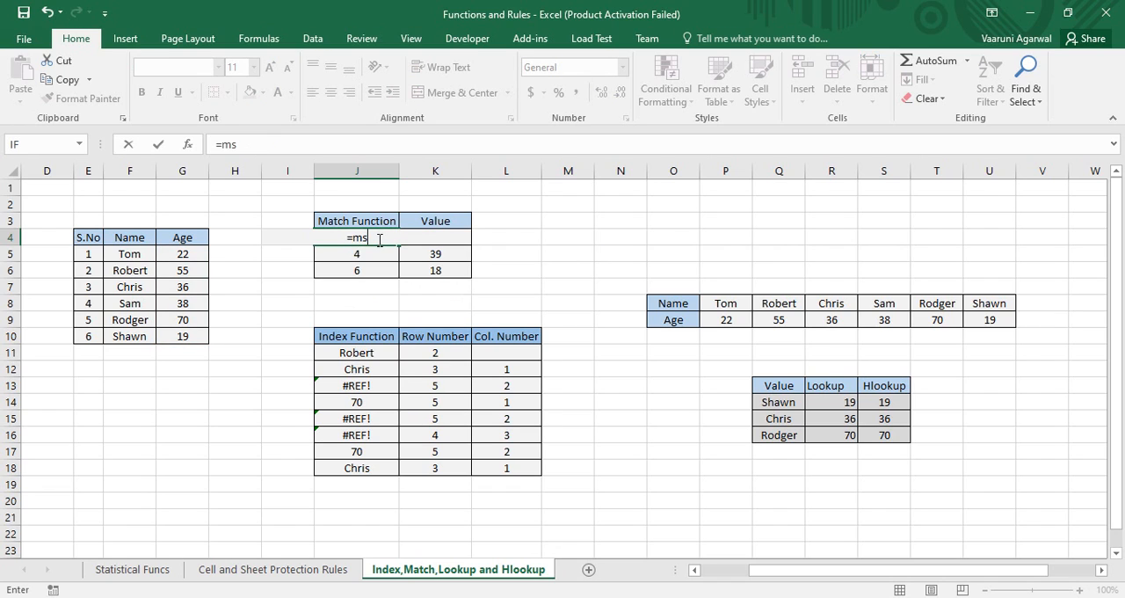
pyautogui.press('BackSpace')
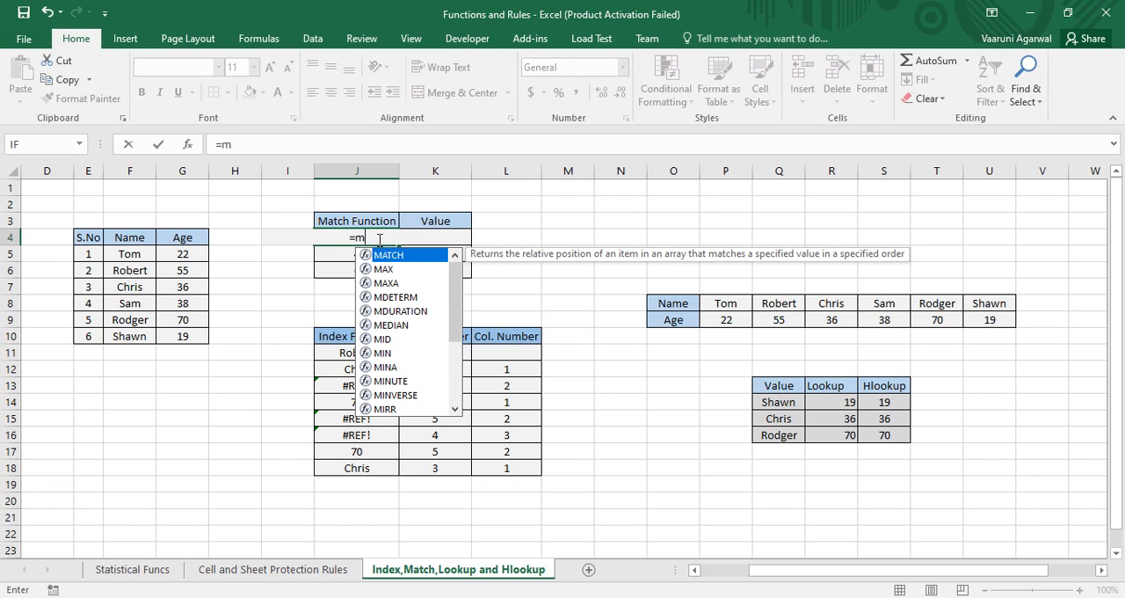
pyautogui.press('Tab')
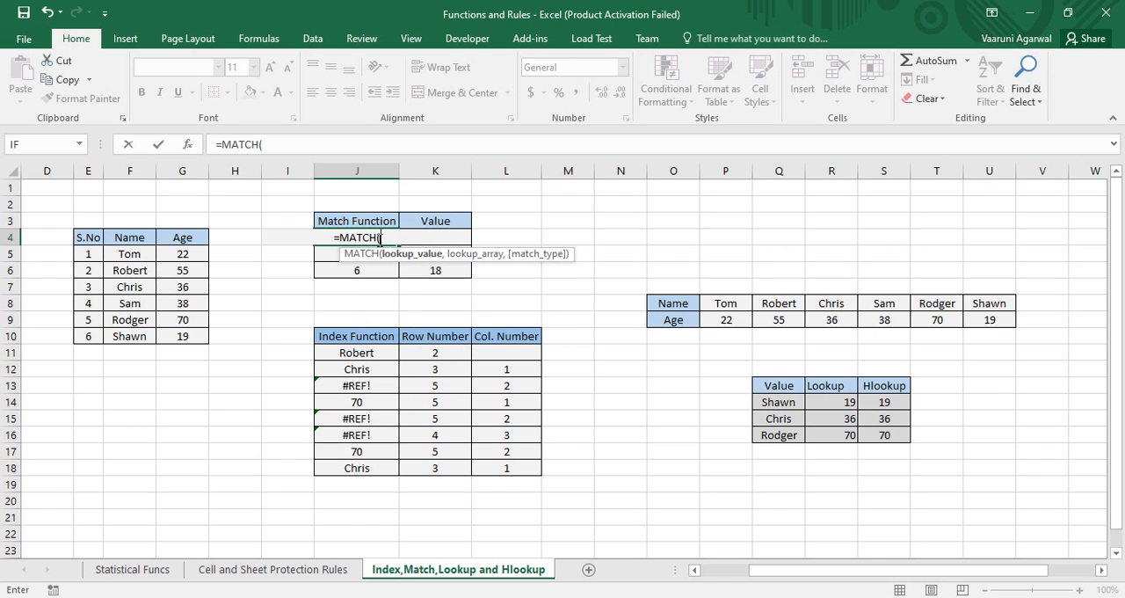
pyautogui.click(459, 234)
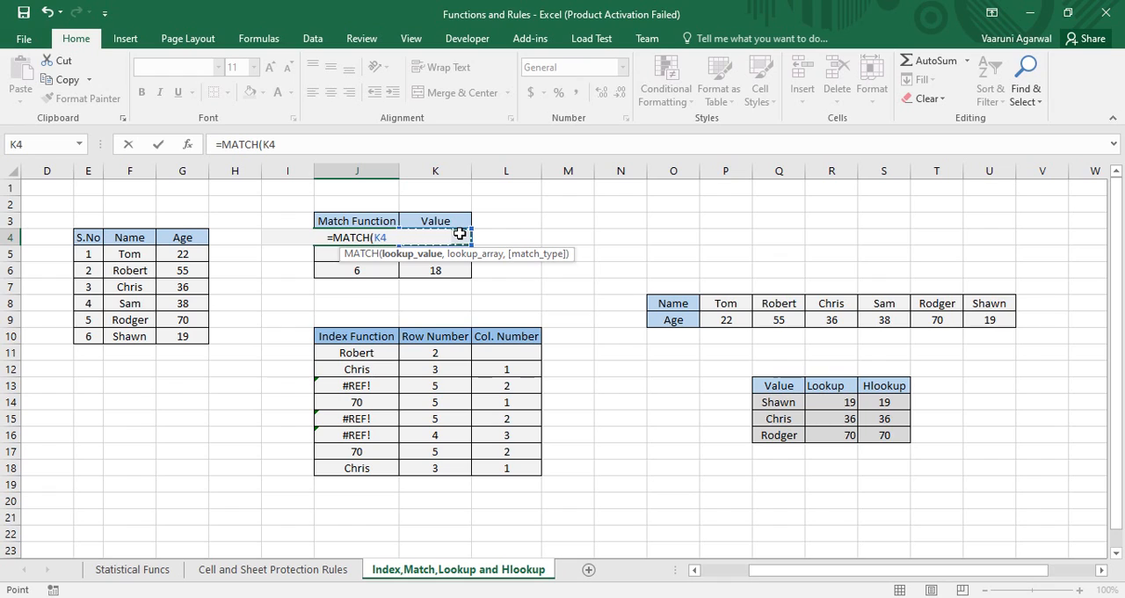
pyautogui.write(',')
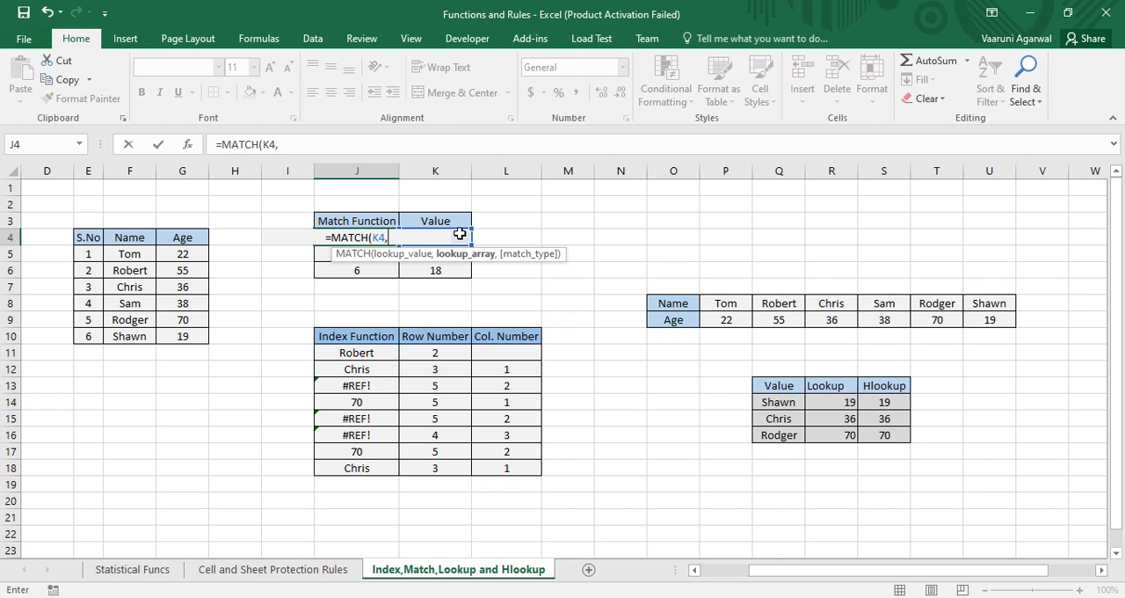
pyautogui.moveTo(195, 255); pyautogui.dragTo(198, 336)
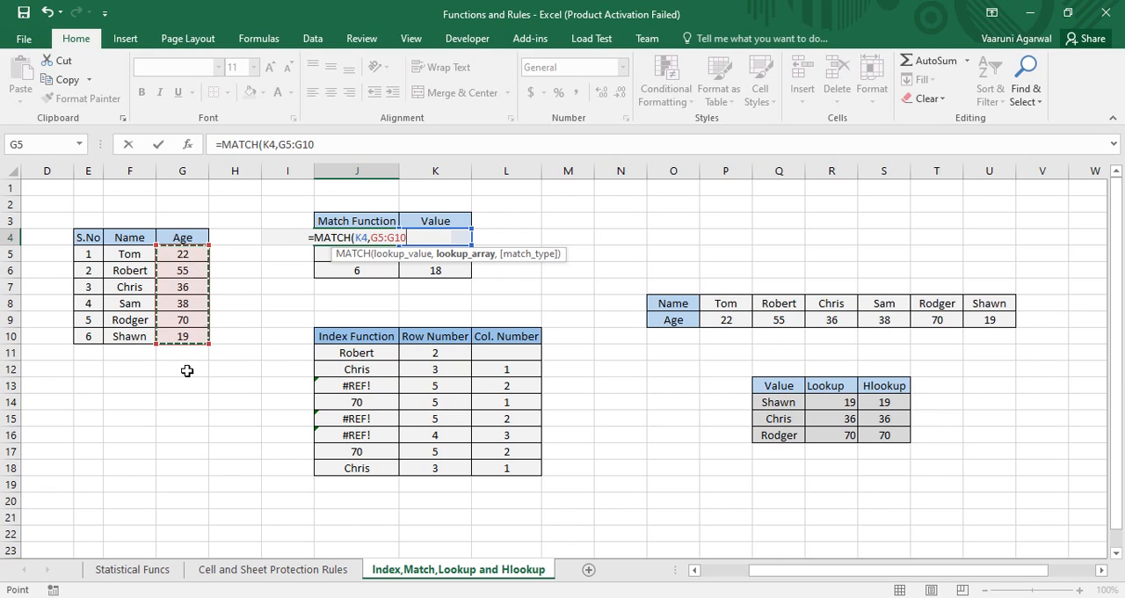
pyautogui.write(',')
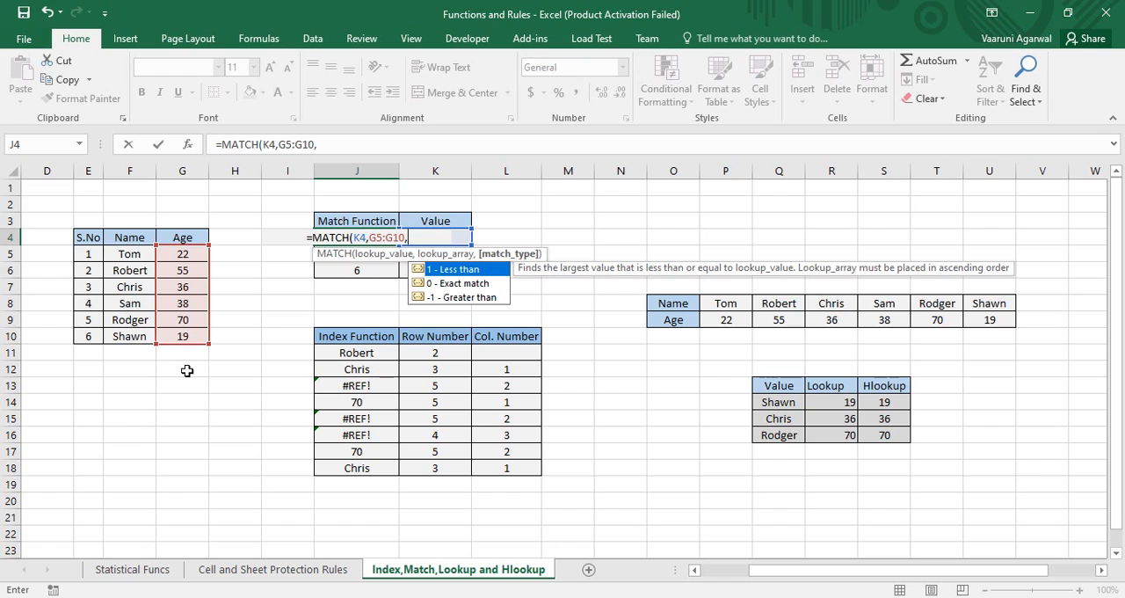
pyautogui.write('0')
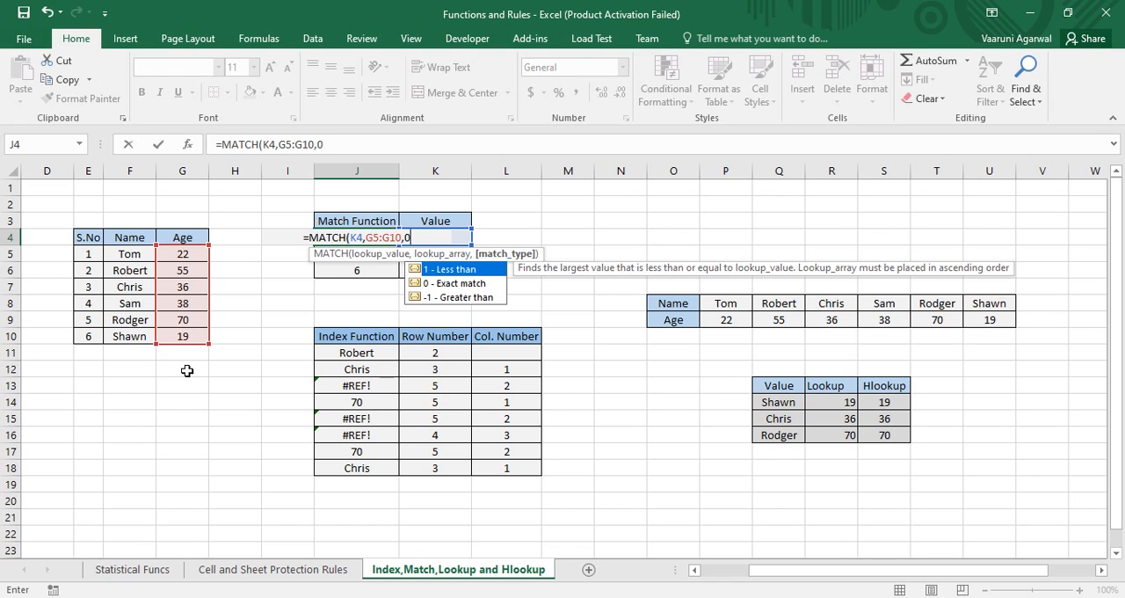
pyautogui.write(')')
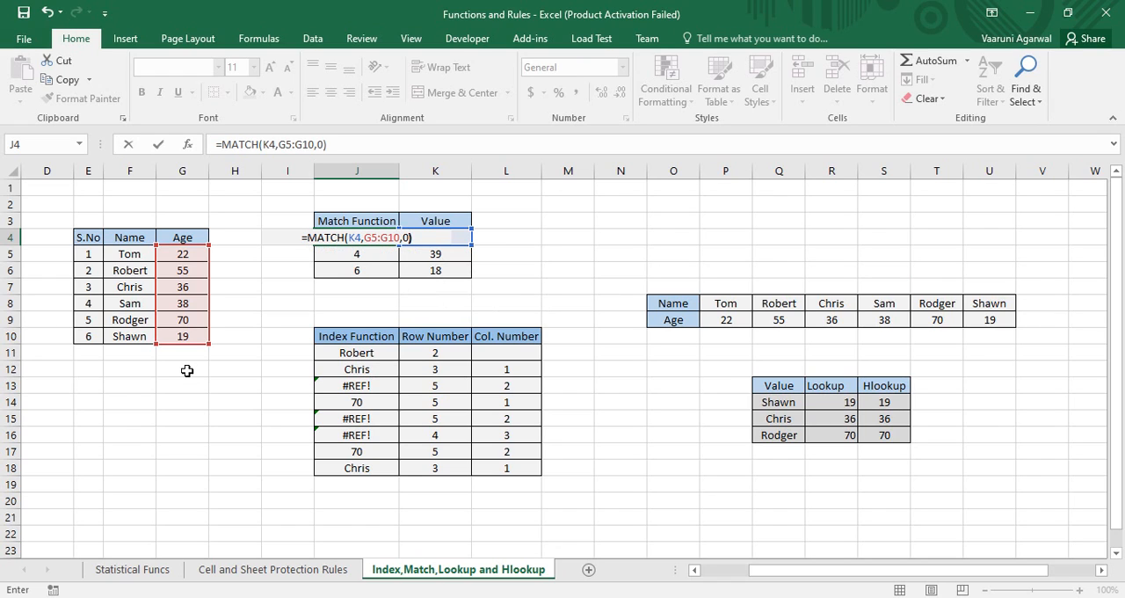
pyautogui.press('Return')
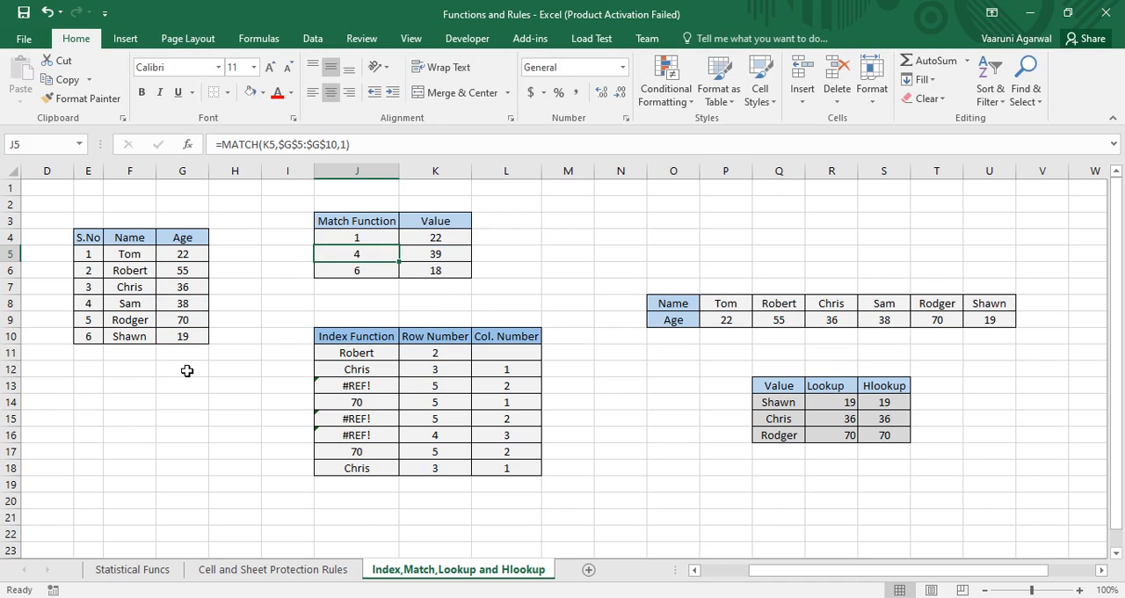
pyautogui.click(353, 239)
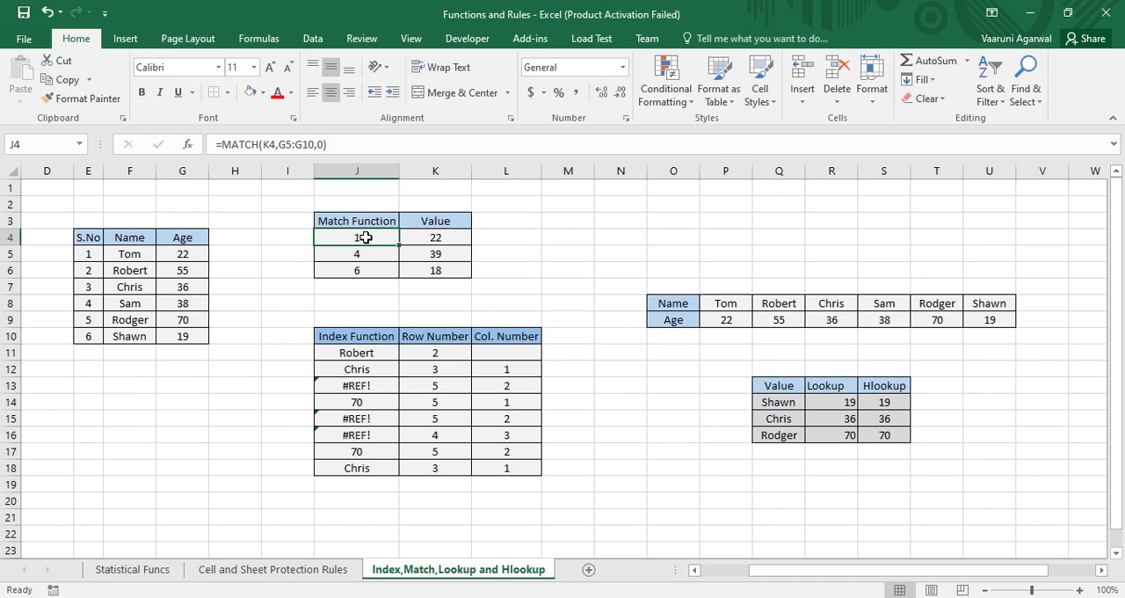
pyautogui.click(205, 258)
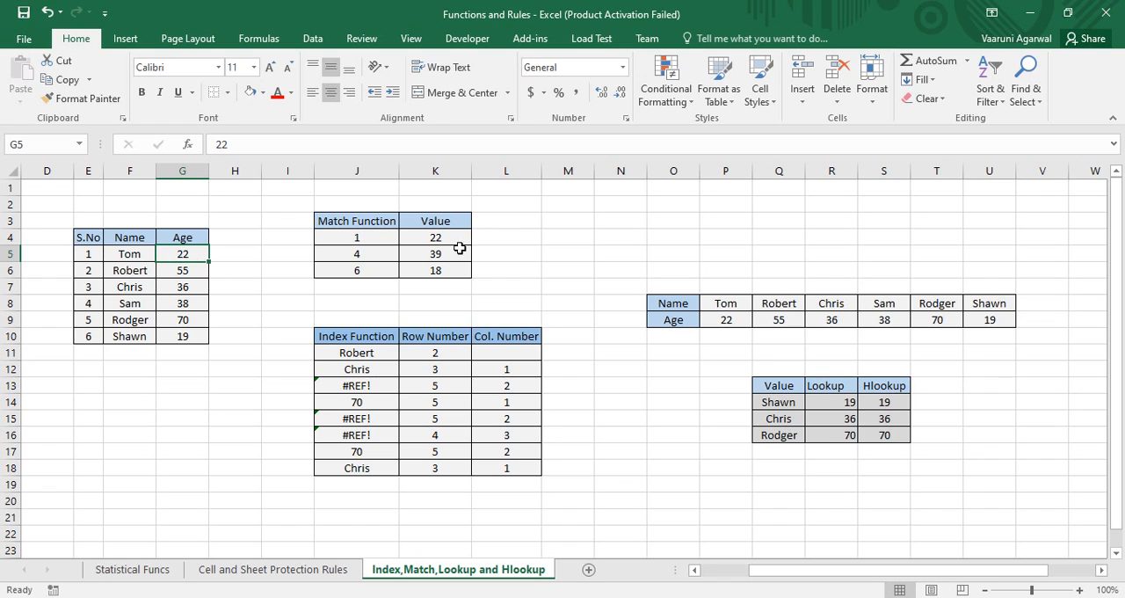
# Clear the existing MATCH formula from cell J5
pyautogui.click(378, 260)
pyautogui.click(419, 252)
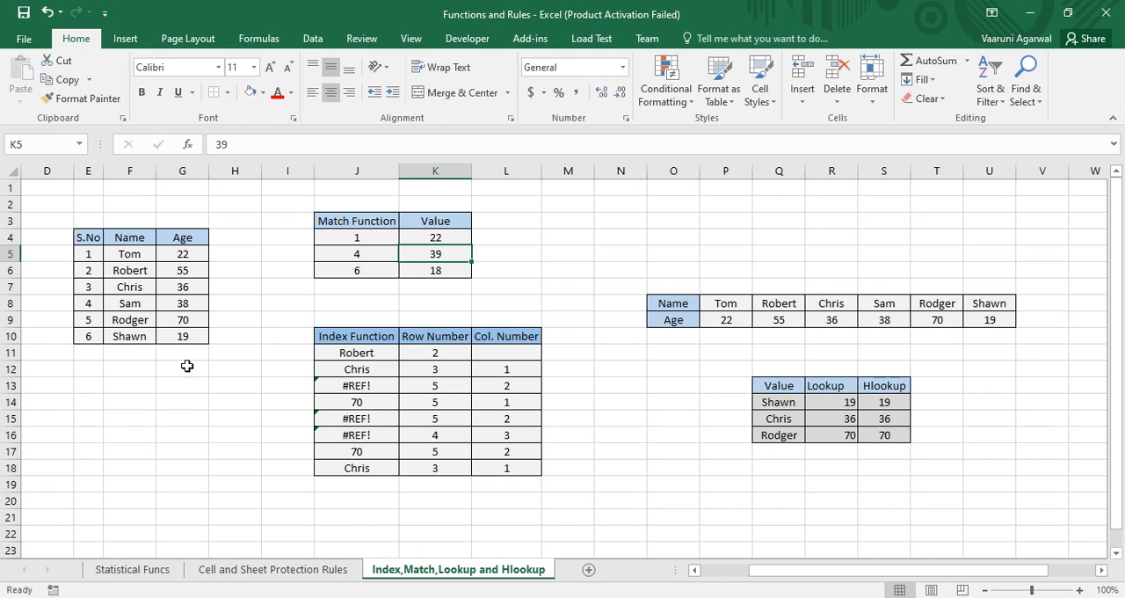
pyautogui.doubleClick(369, 255)
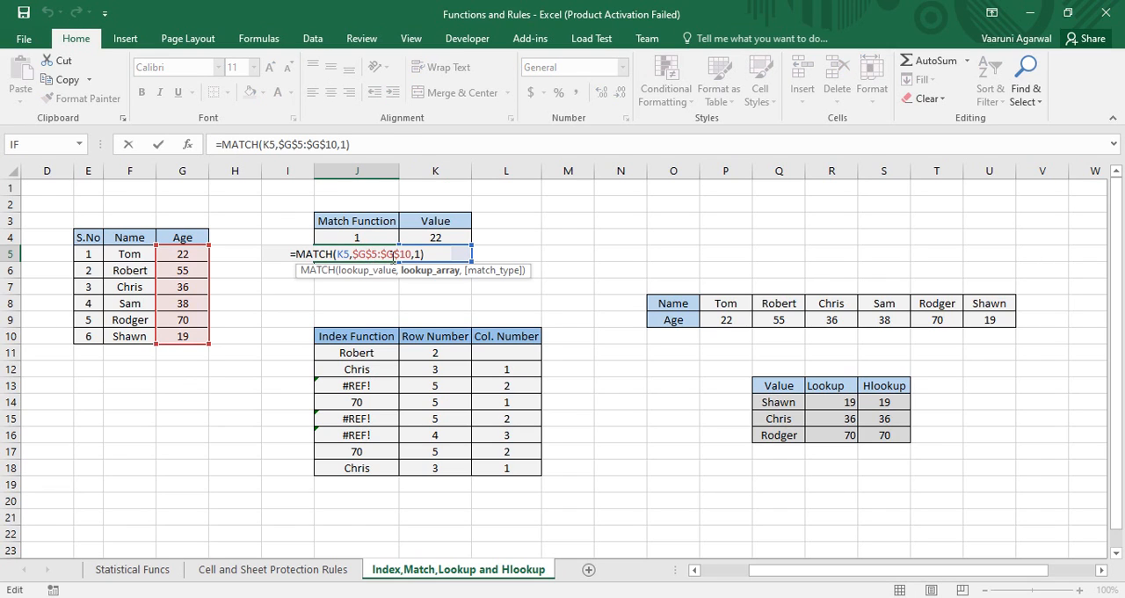
pyautogui.press('BackSpace')
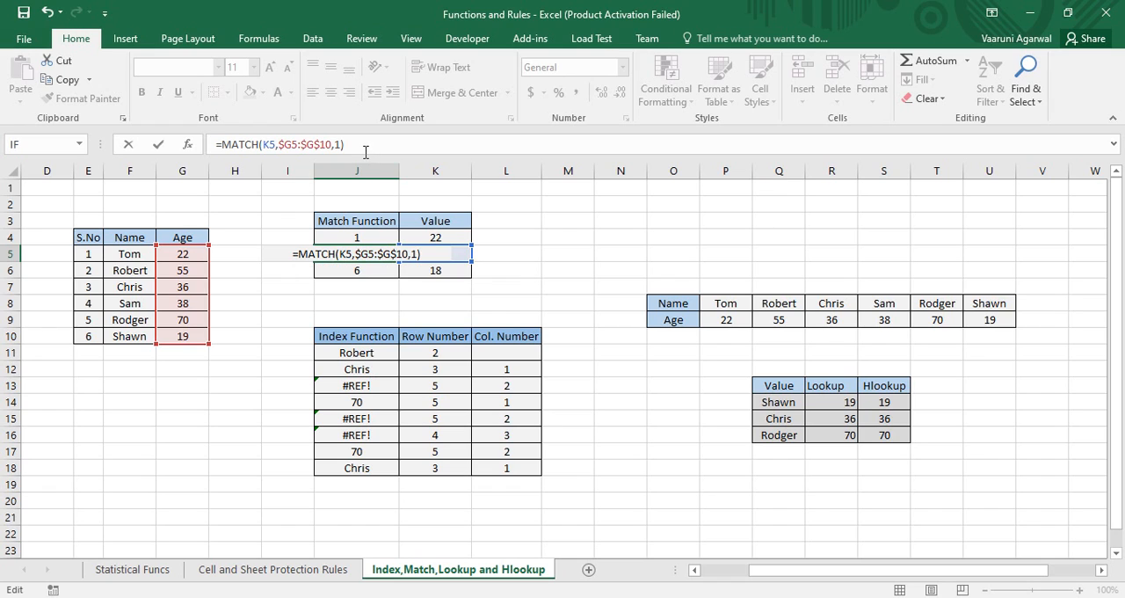
pyautogui.moveTo(345, 144); pyautogui.dragTo(213, 144)
pyautogui.press('BackSpace')
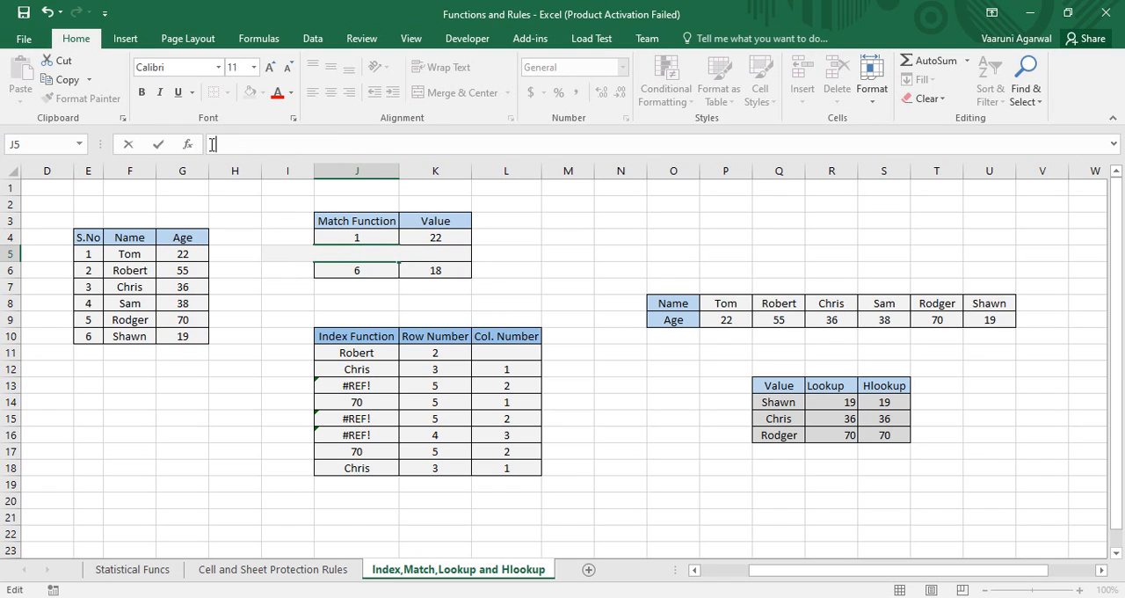
# Enter =MATCH(K5,G5:G10,1) in J5 to look up the K5 value in the Age column with the Less than match type
pyautogui.write('=')
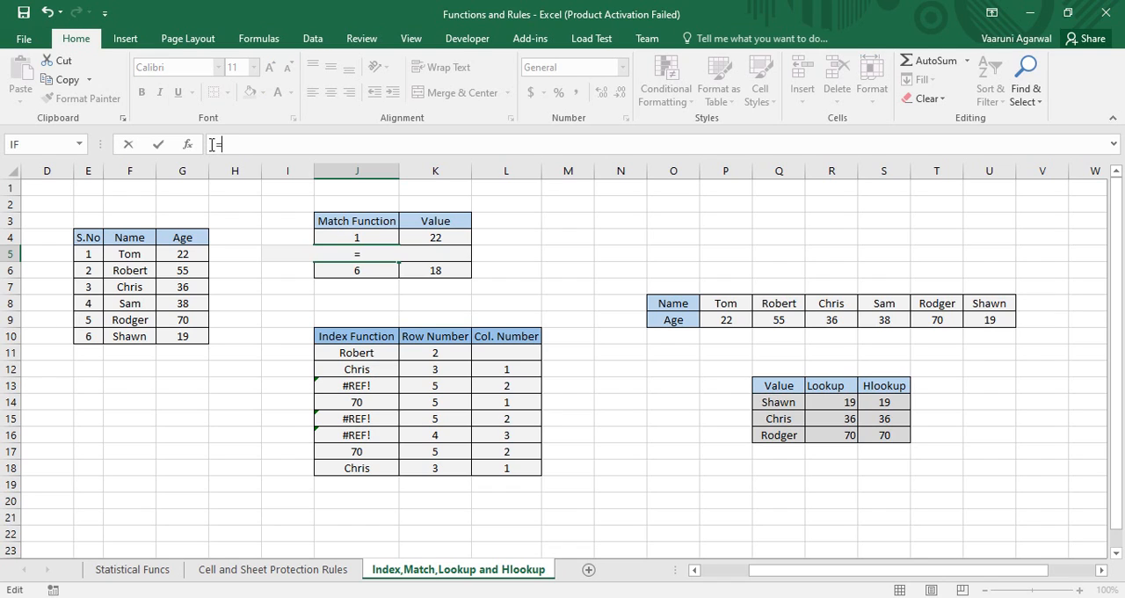
pyautogui.write('ma')
pyautogui.write('t')
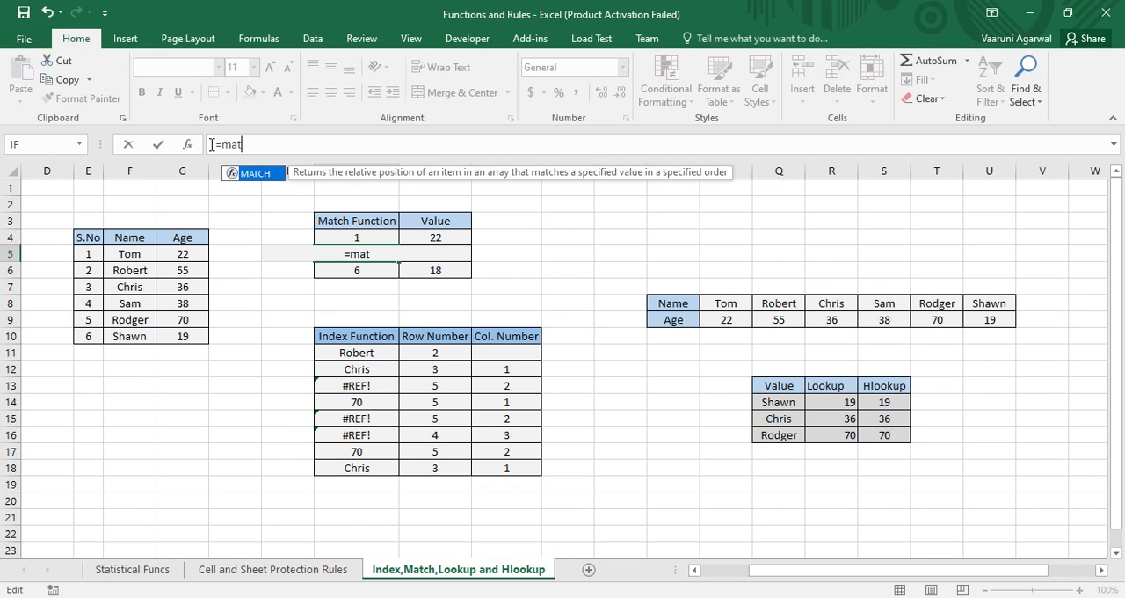
pyautogui.press('Tab')
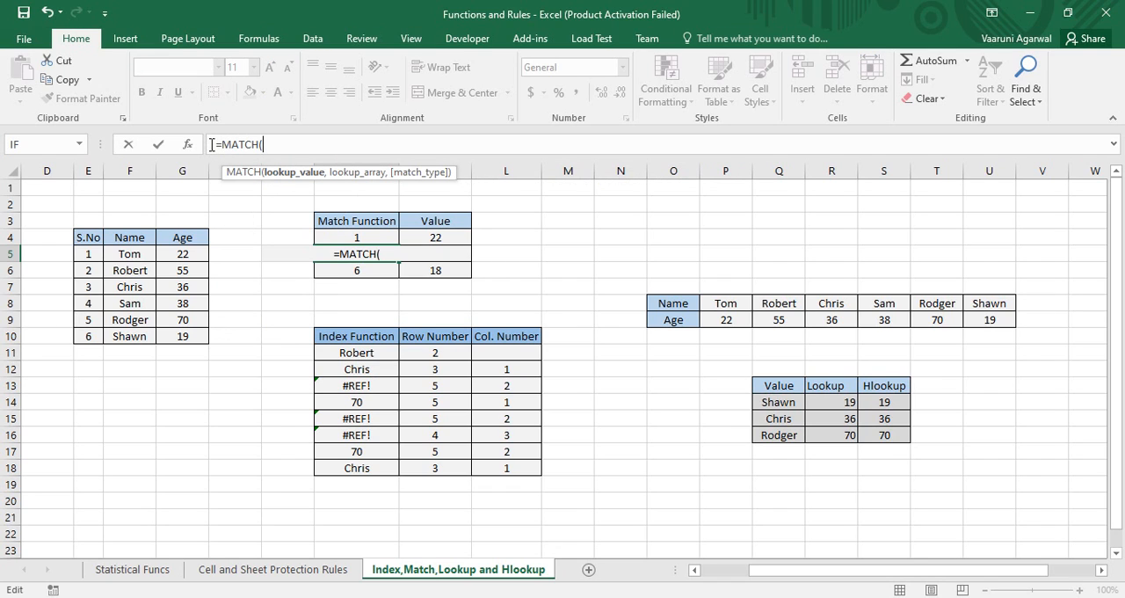
pyautogui.click(456, 252)
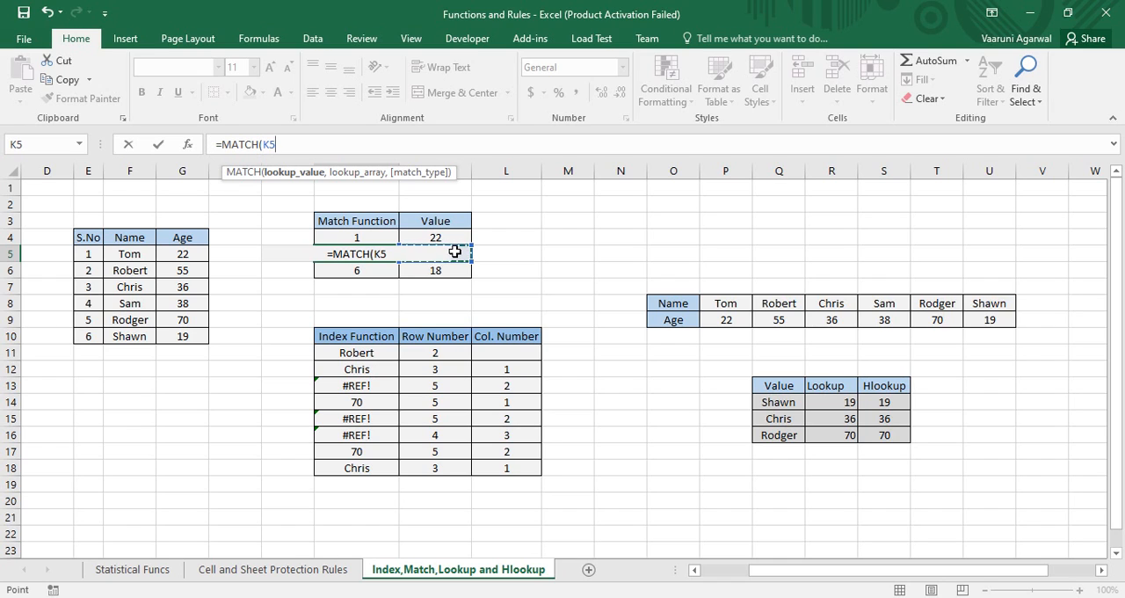
pyautogui.write(',')
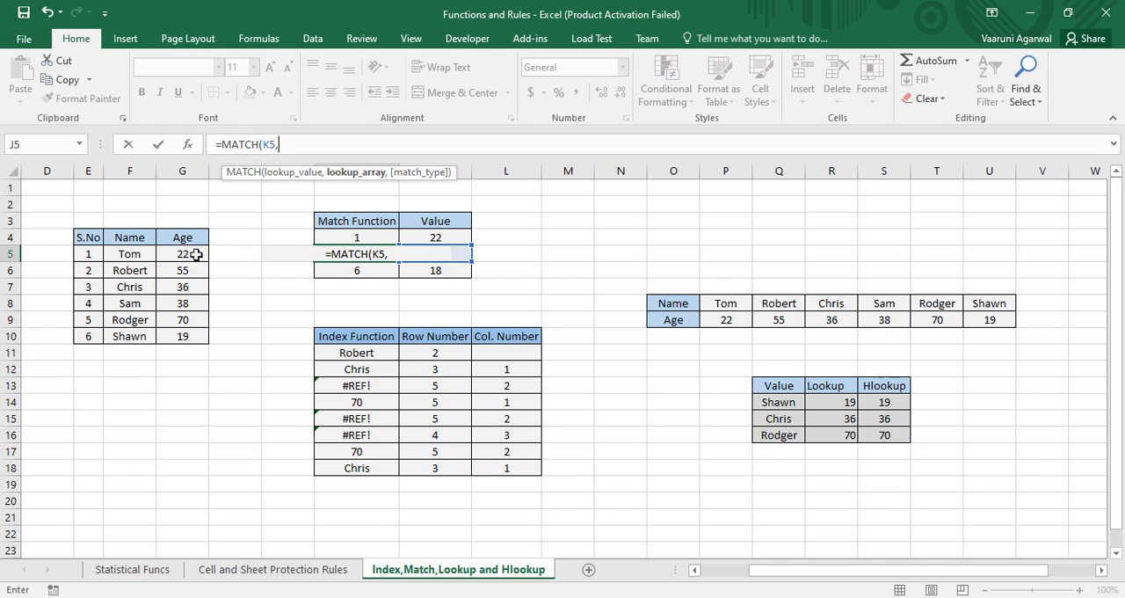
pyautogui.moveTo(195, 255); pyautogui.dragTo(185, 335)
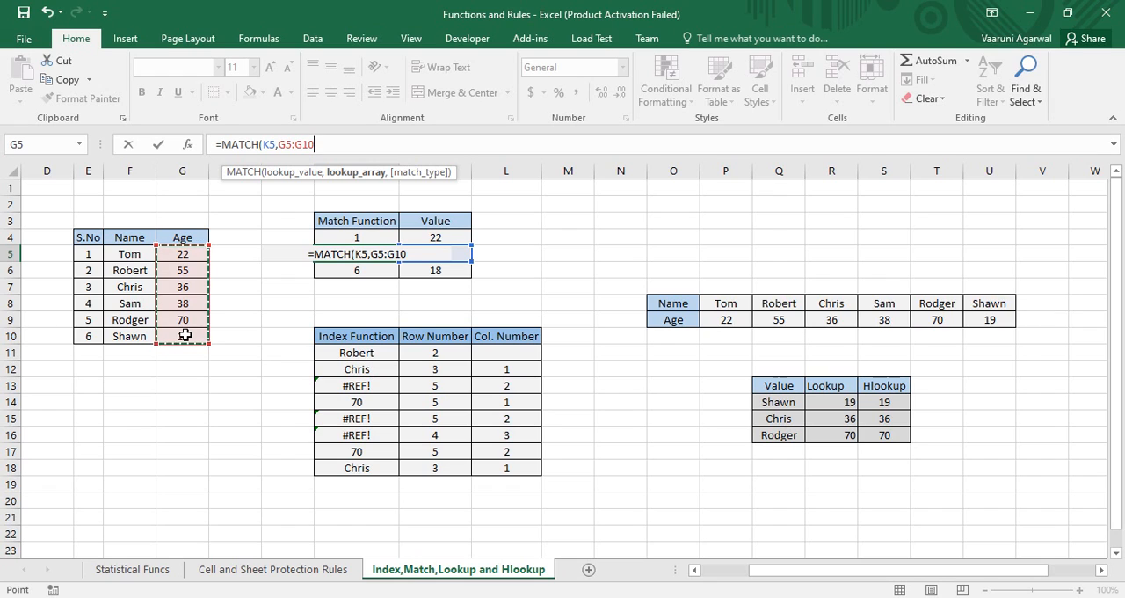
pyautogui.write(',')
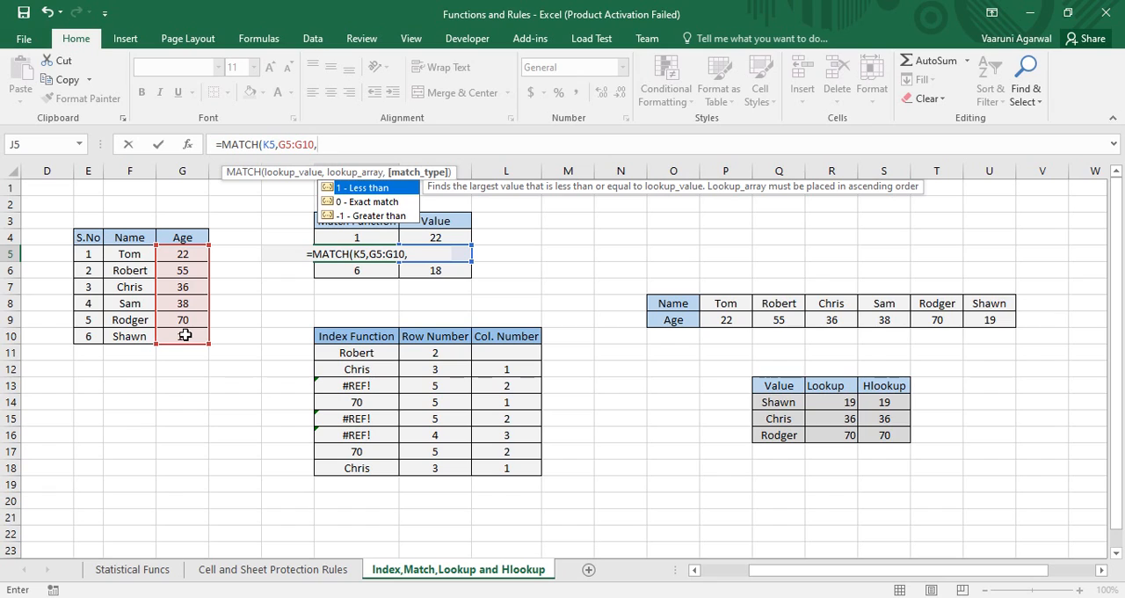
pyautogui.write('1')
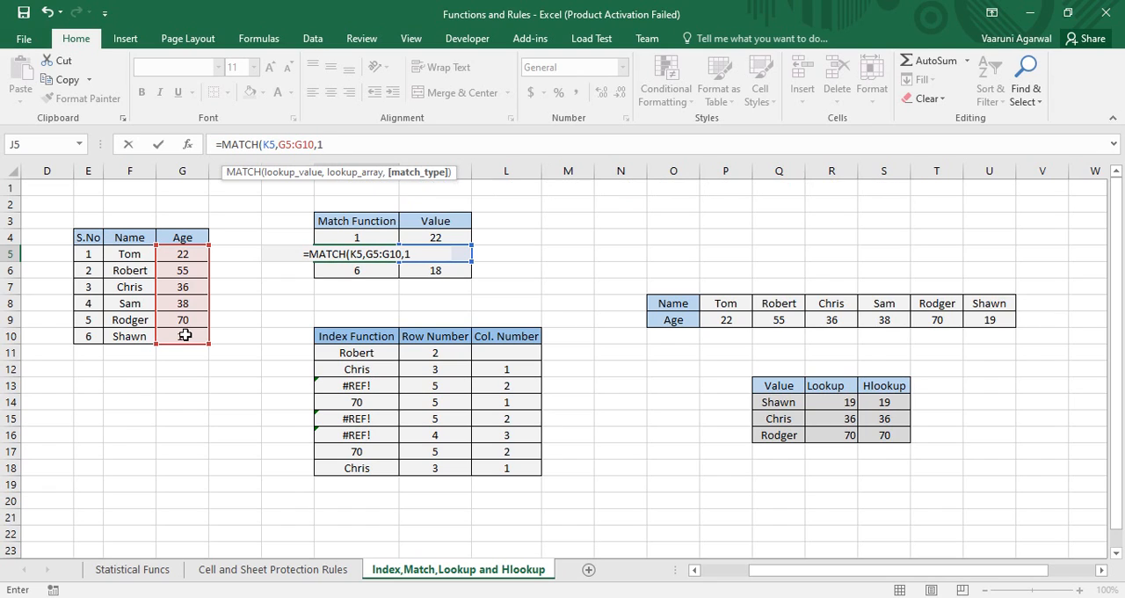
pyautogui.write(')')
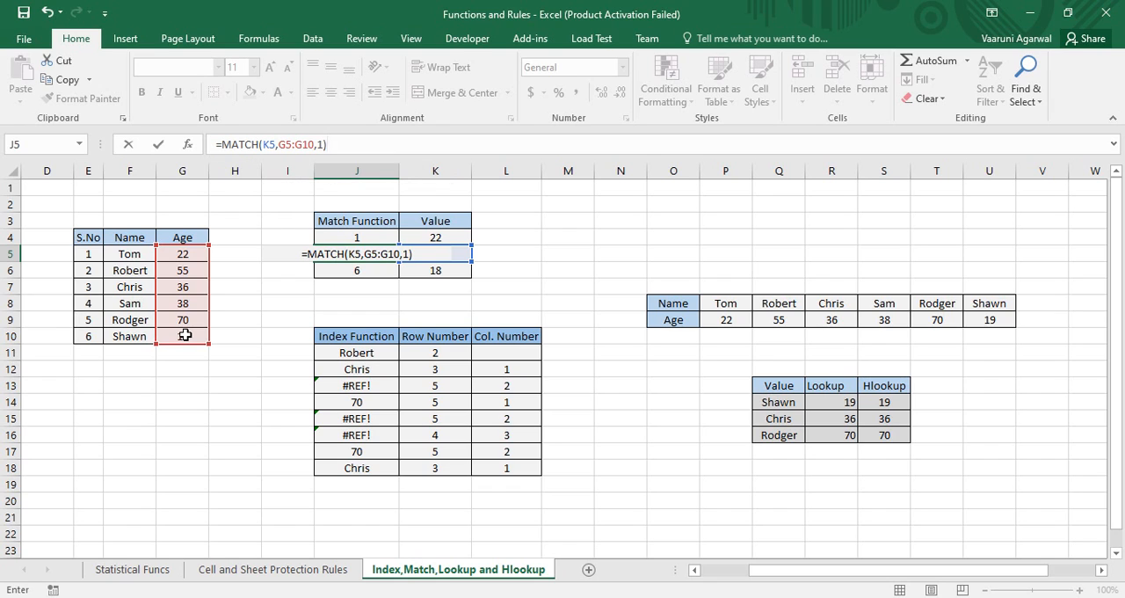
pyautogui.press('Return')
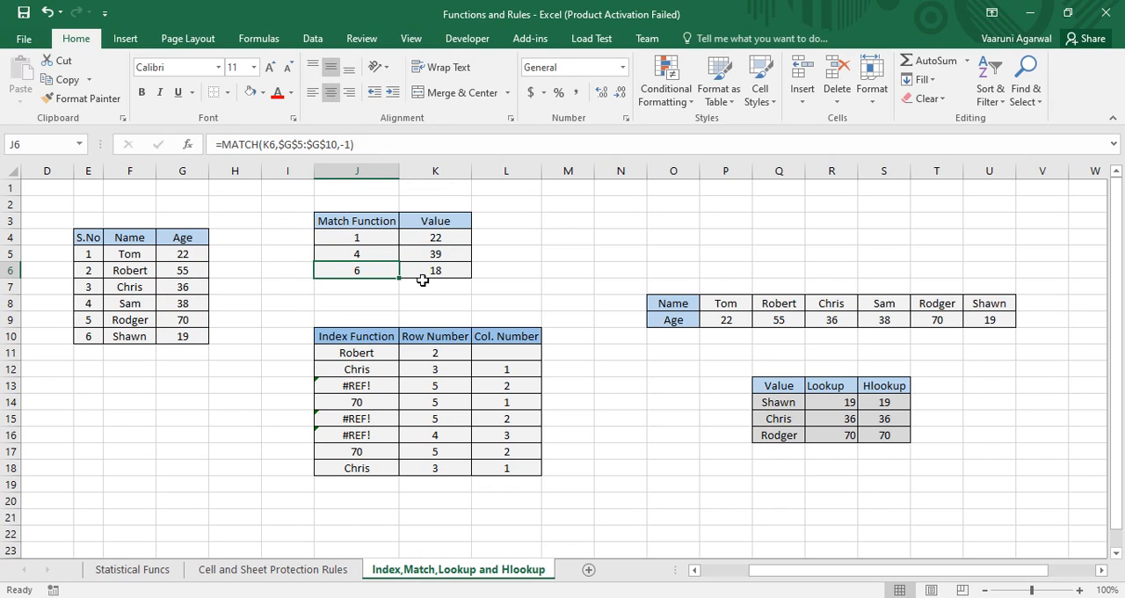
# Compare the K5 lookup value and the J5 result with the ages in G5:G8
pyautogui.click(426, 254)
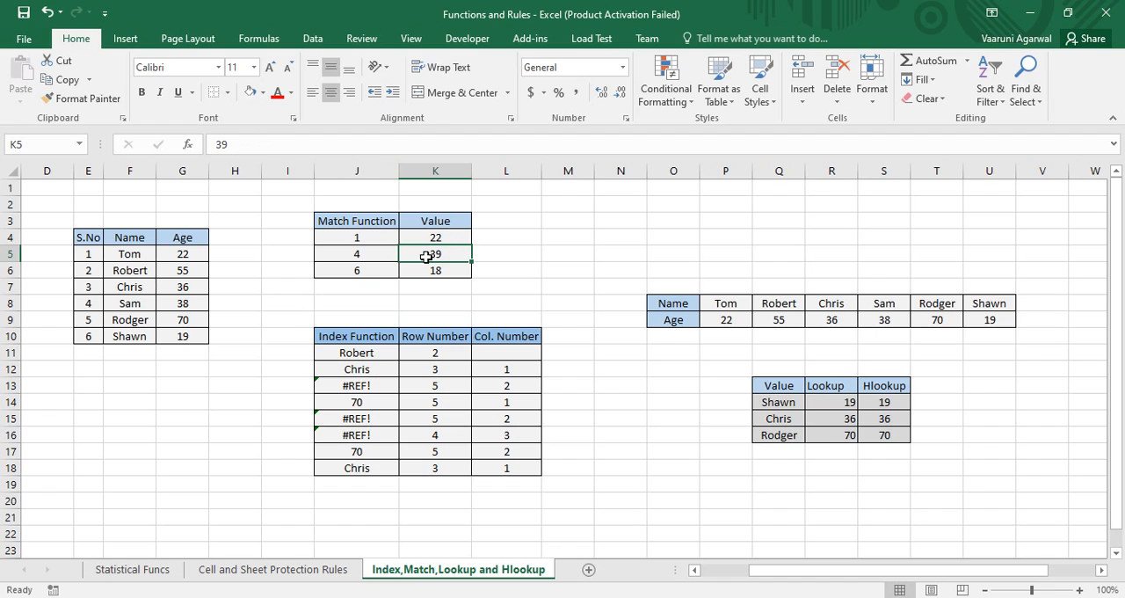
pyautogui.click(358, 254)
pyautogui.click(195, 255)
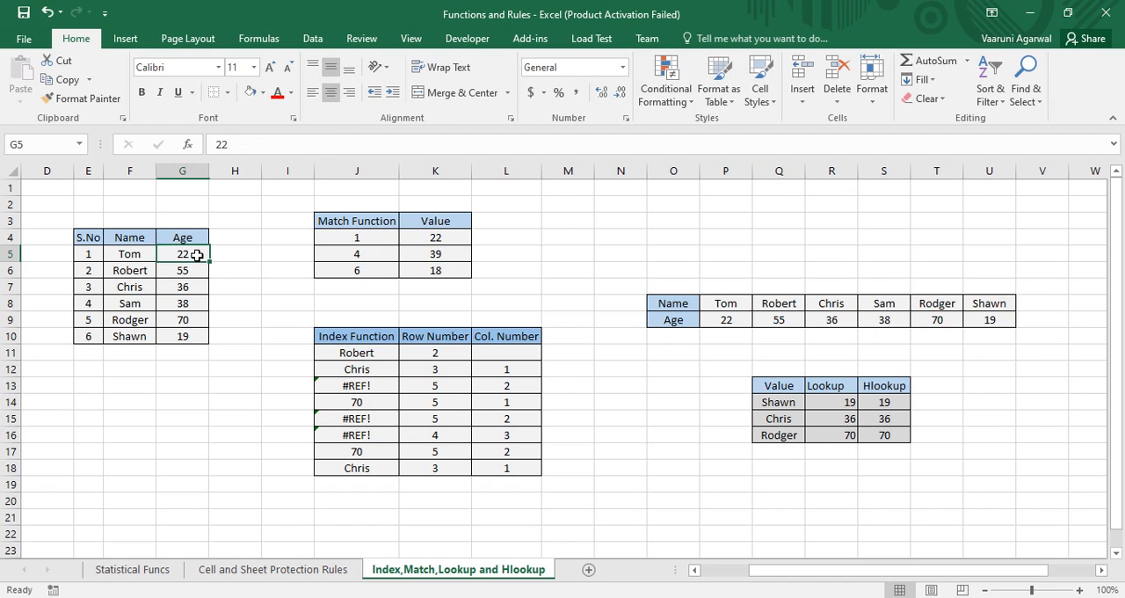
pyautogui.click(193, 271)
pyautogui.click(188, 288)
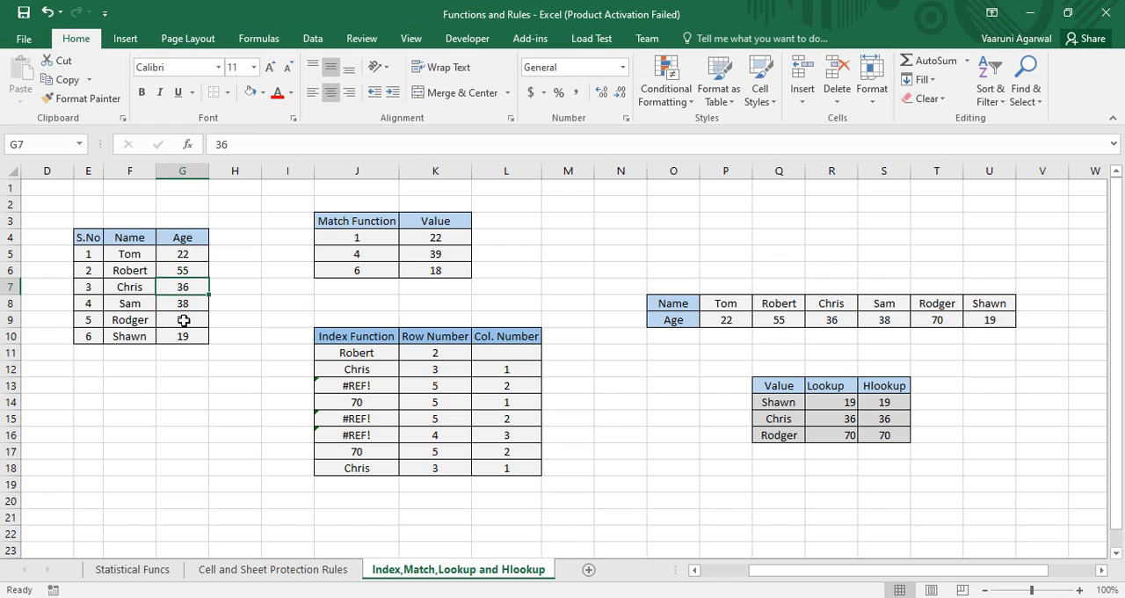
pyautogui.click(189, 305)
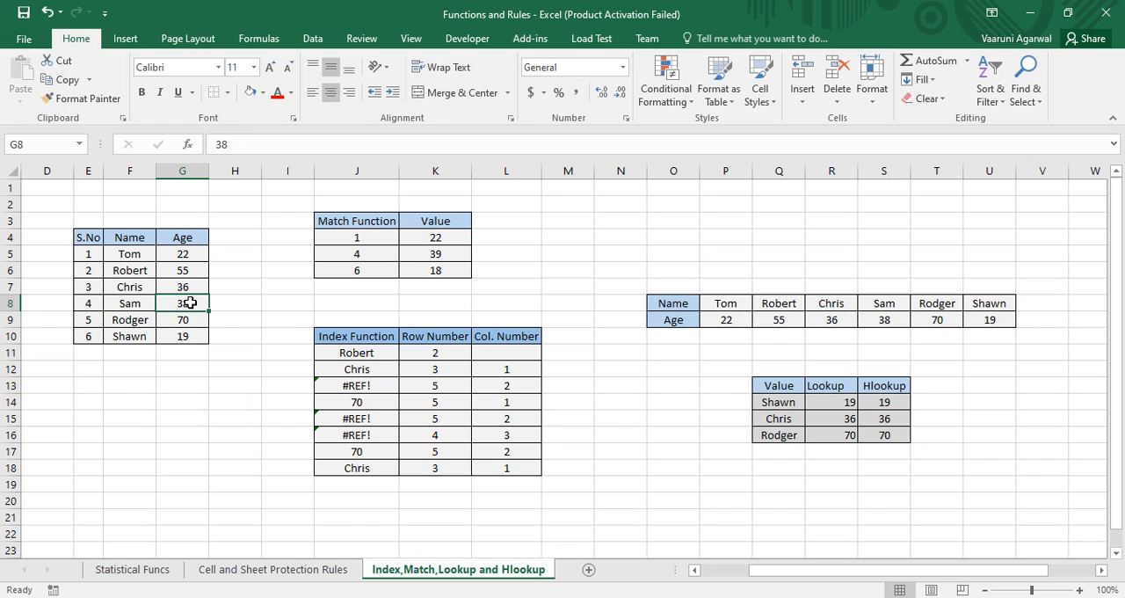
# Remove the arguments from the existing MATCH formula in J6, beside the K6 lookup value
pyautogui.click(413, 255)
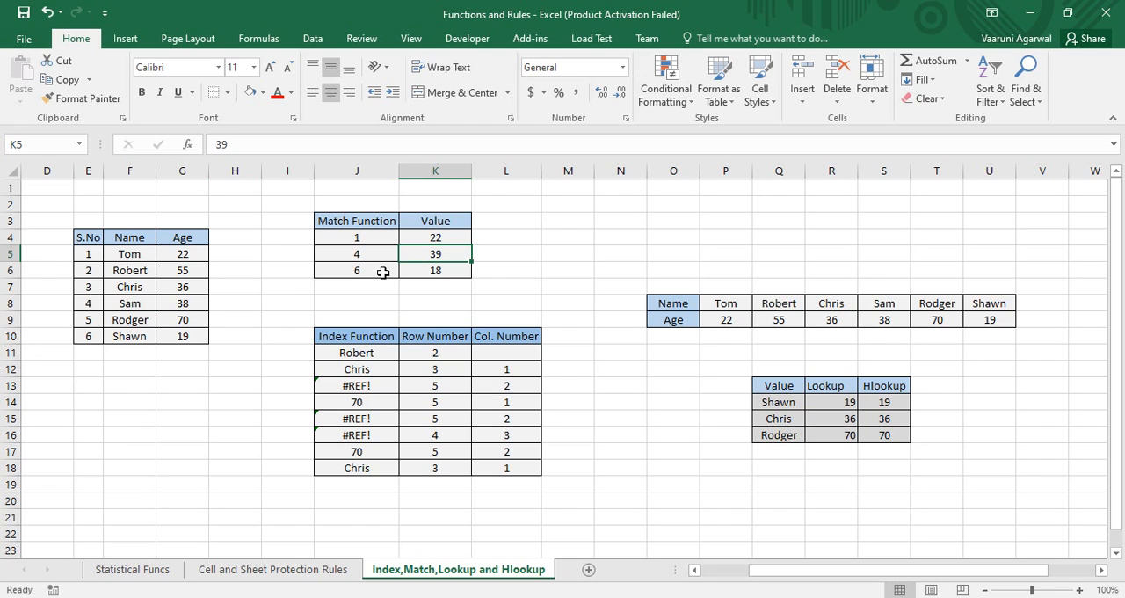
pyautogui.click(422, 274)
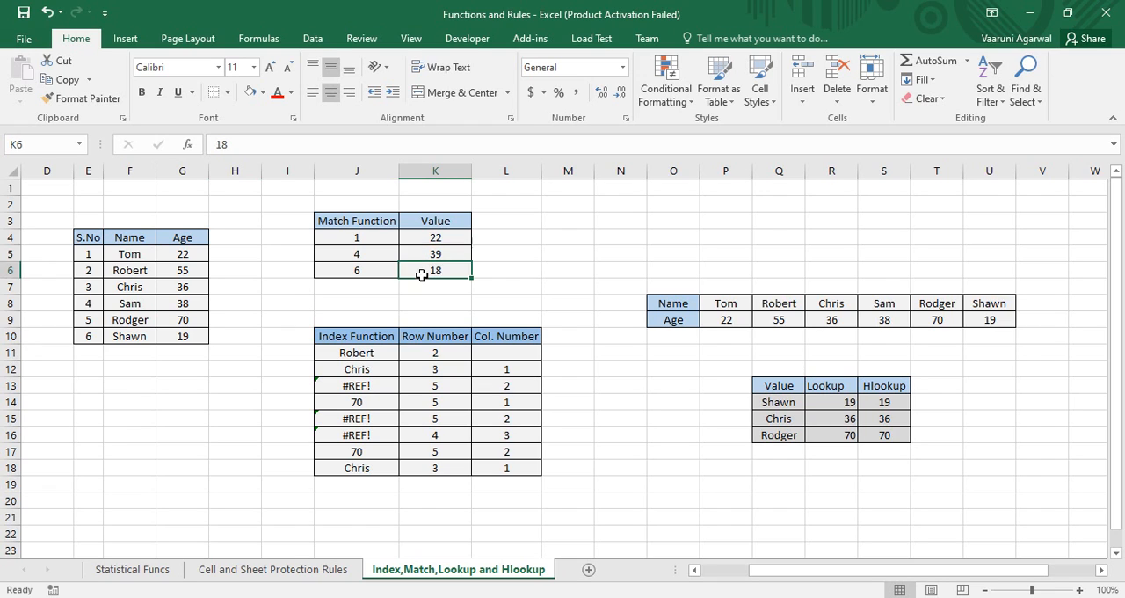
pyautogui.click(353, 283)
pyautogui.click(359, 271)
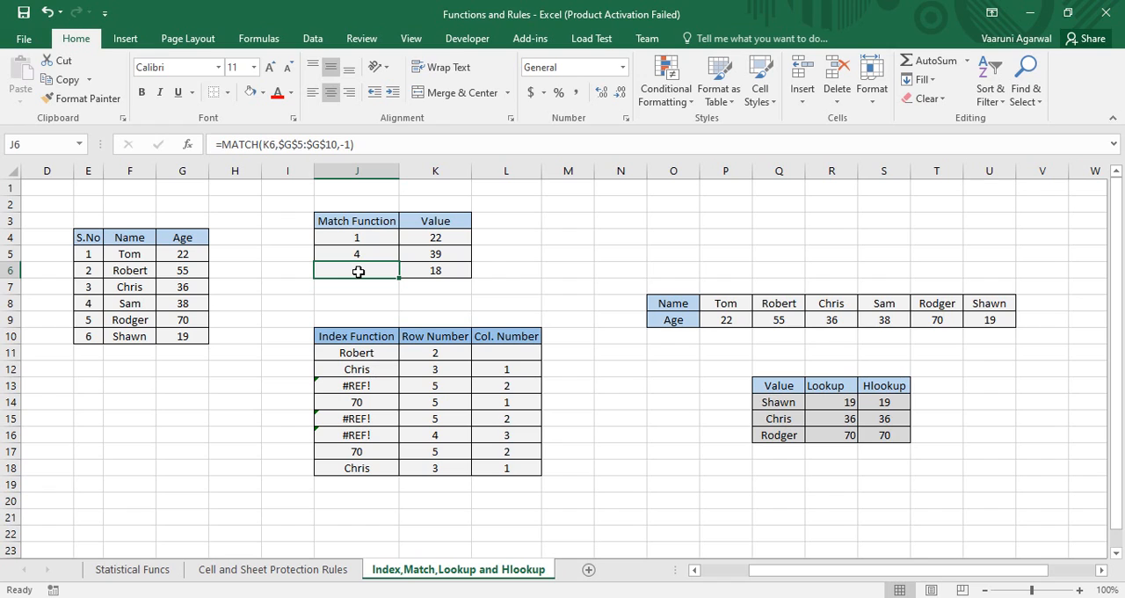
pyautogui.doubleClick(359, 271)
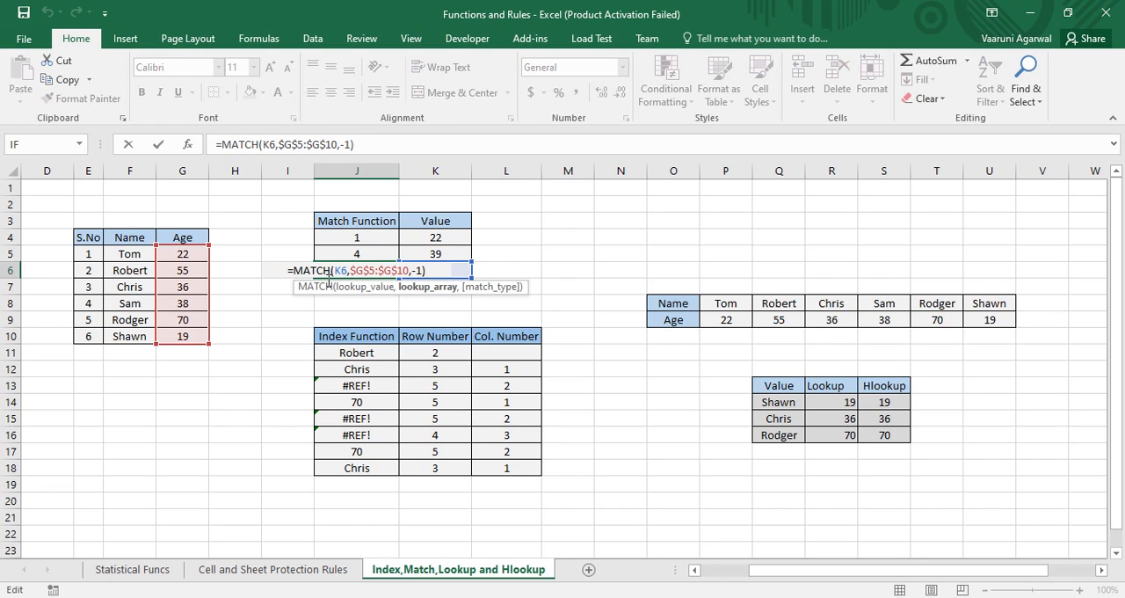
pyautogui.moveTo(328, 279)
pyautogui.mouseDown()
pyautogui.moveTo(311, 279)
pyautogui.moveTo(332, 275)
pyautogui.mouseUp()
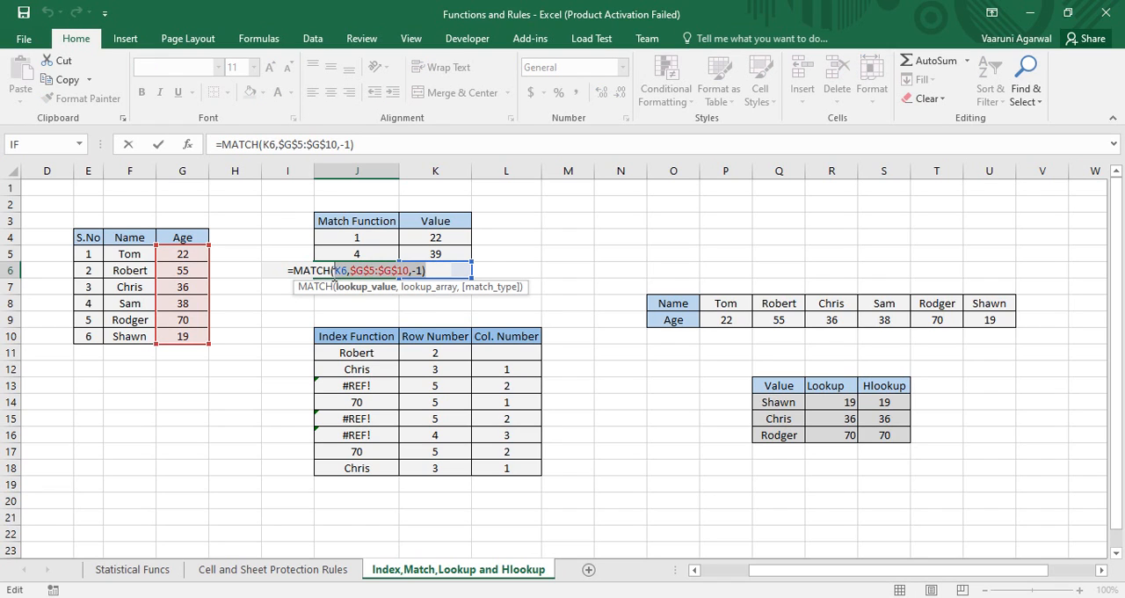
pyautogui.press('BackSpace')
# Complete the J6 formula as =MATCH(K6,G5:G10,-1) to look up the K6 value with the Greater than match type
pyautogui.click(465, 272)
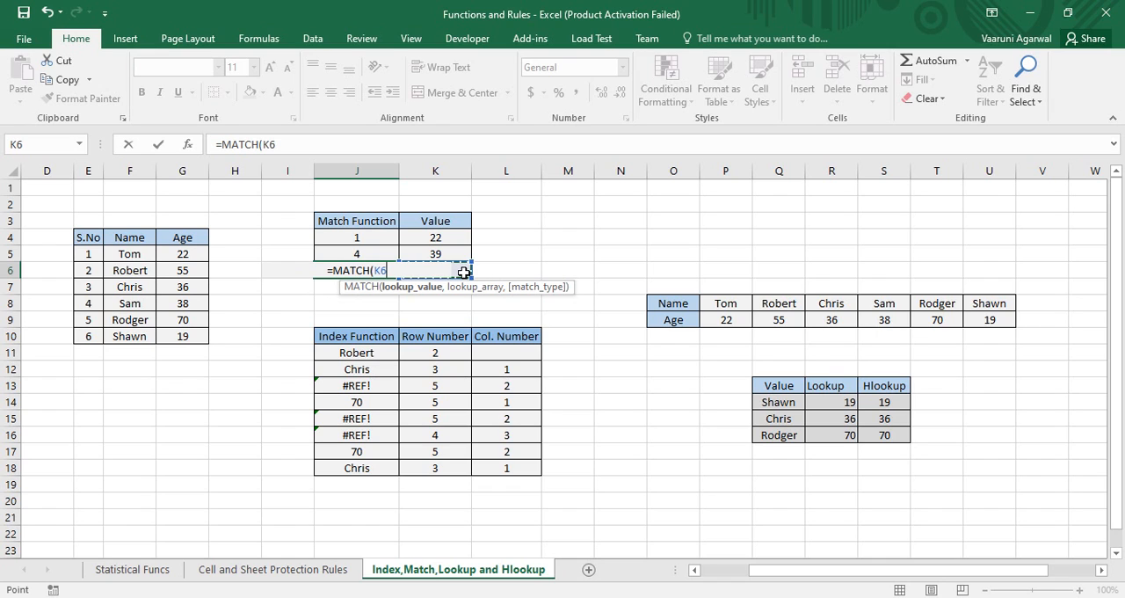
pyautogui.write(',')
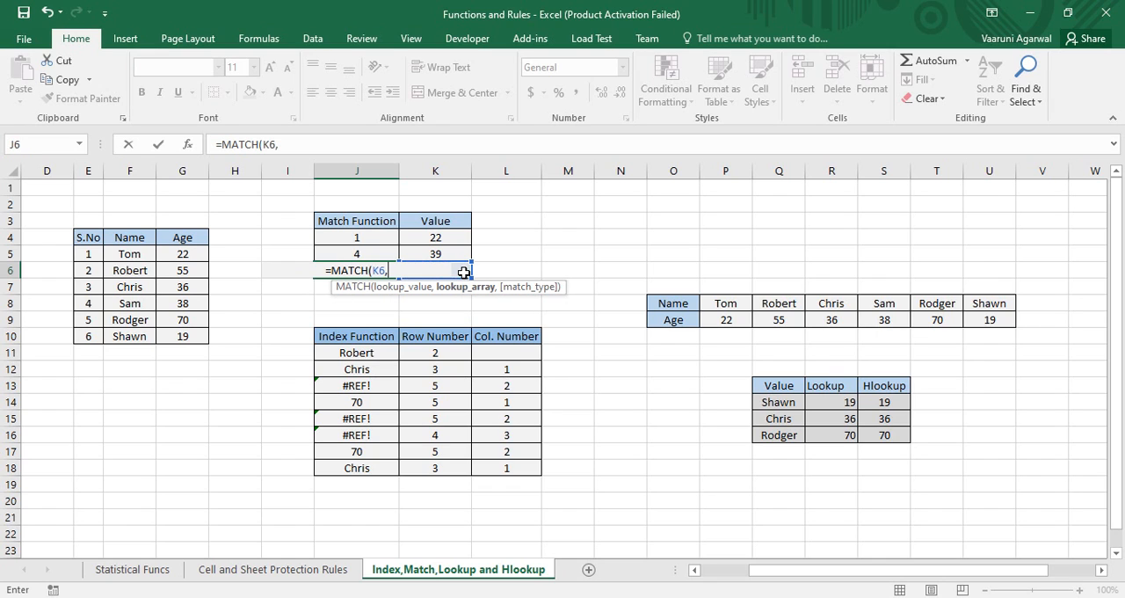
pyautogui.moveTo(183, 254); pyautogui.dragTo(184, 345)
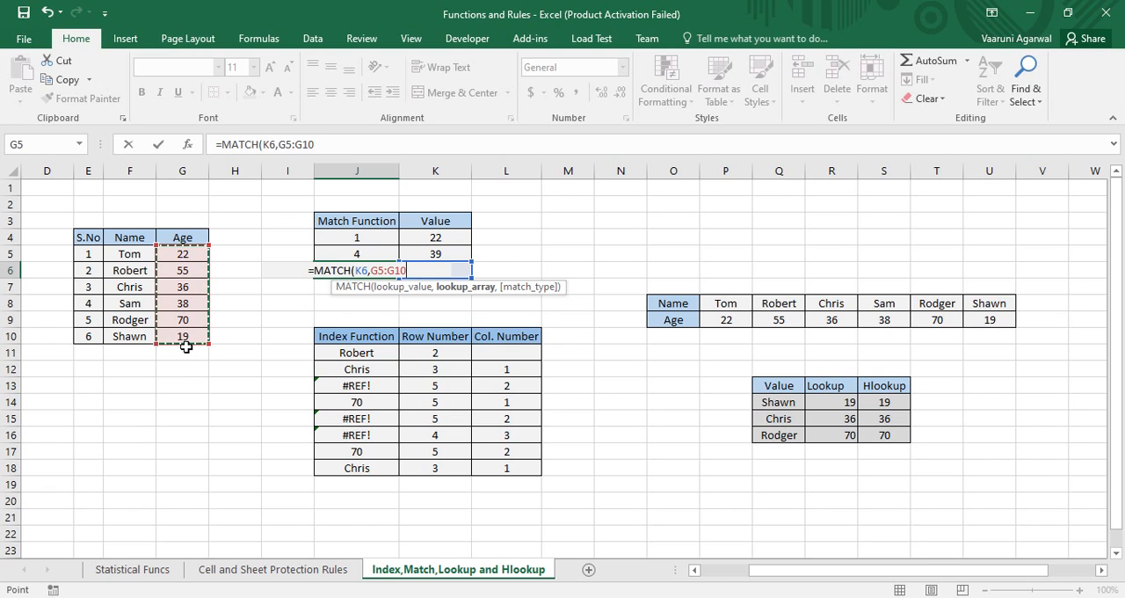
pyautogui.write(',')
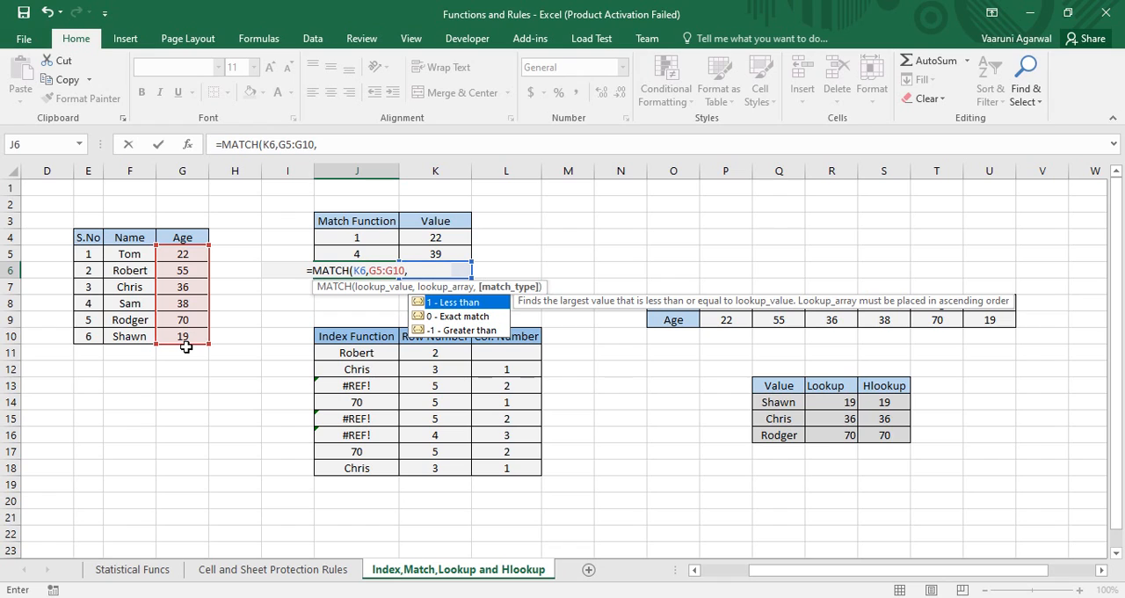
pyautogui.write('-1')
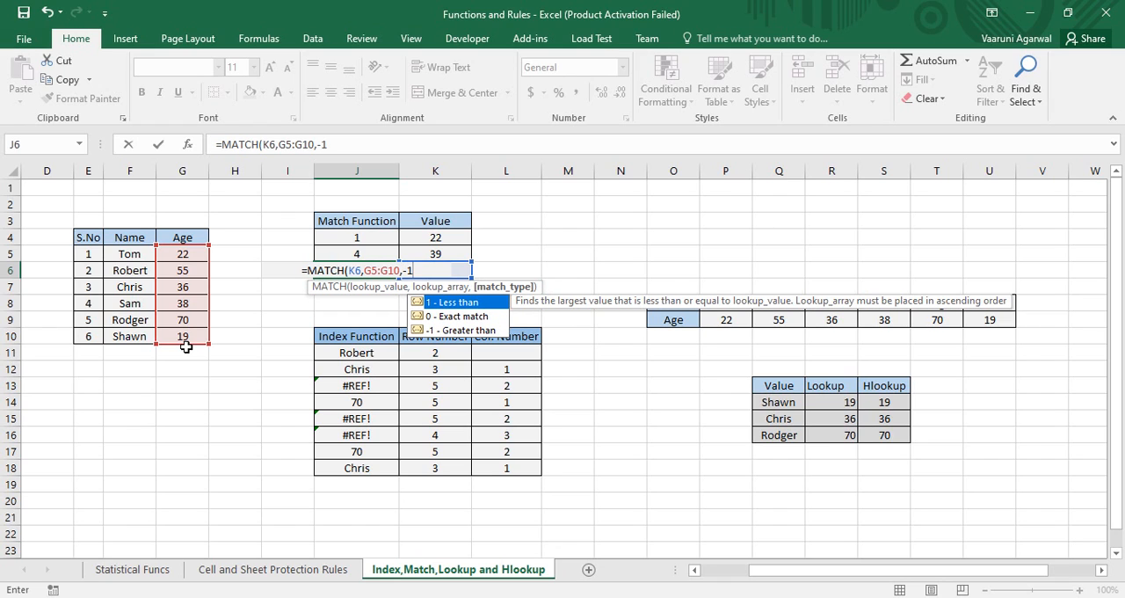
pyautogui.write(')')
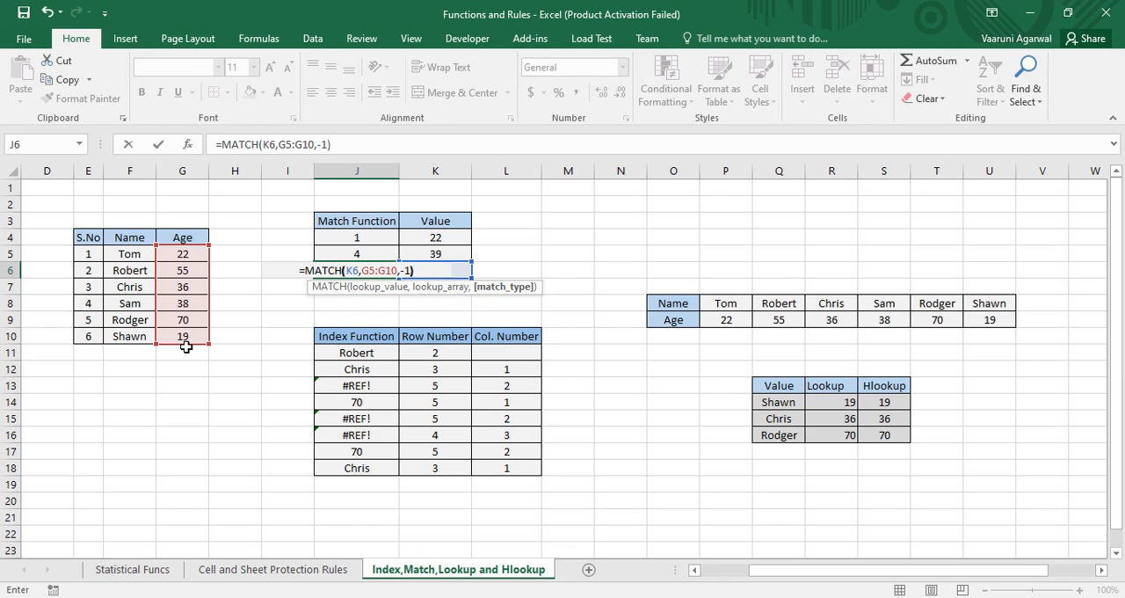
pyautogui.press('Return')
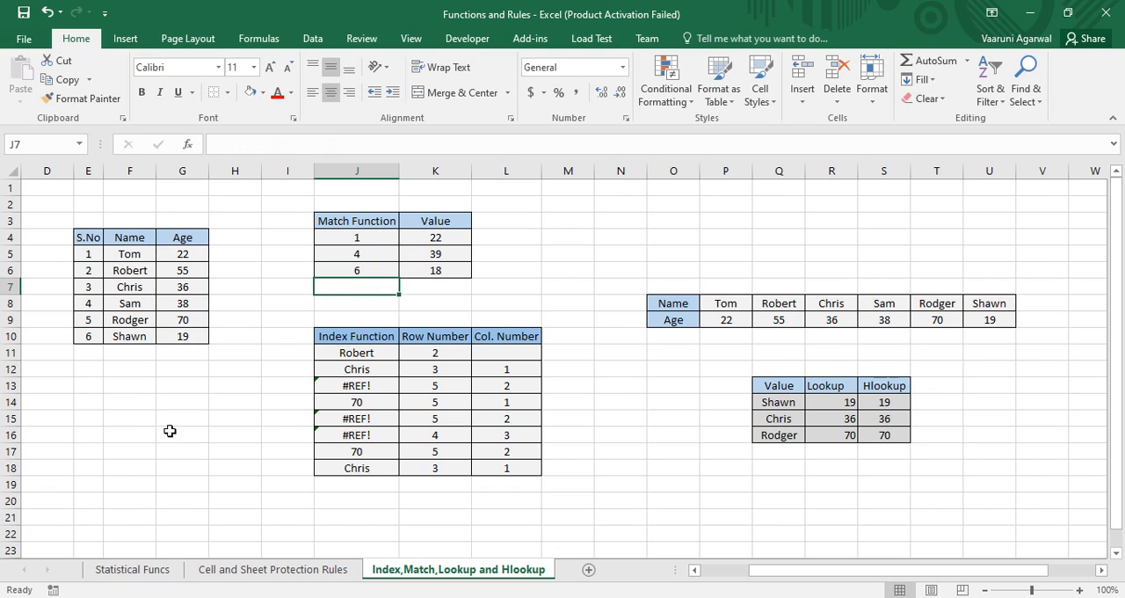
# Compare the last age in G10 with the K6 lookup value and the J6 result
pyautogui.click(95, 342)
pyautogui.click(176, 352)
pyautogui.click(181, 337)
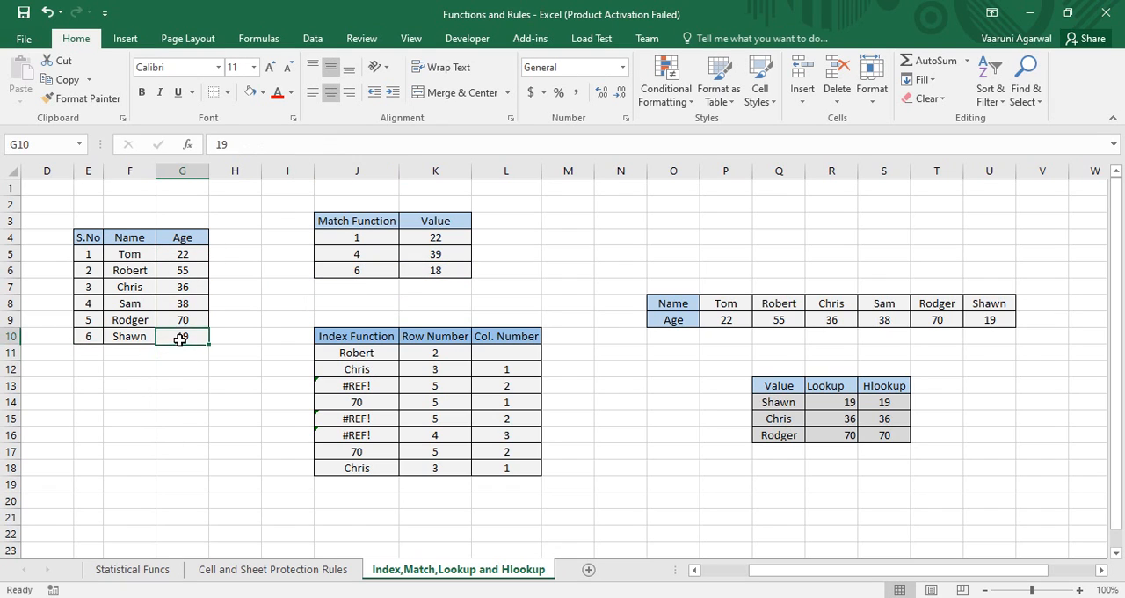
pyautogui.click(442, 269)
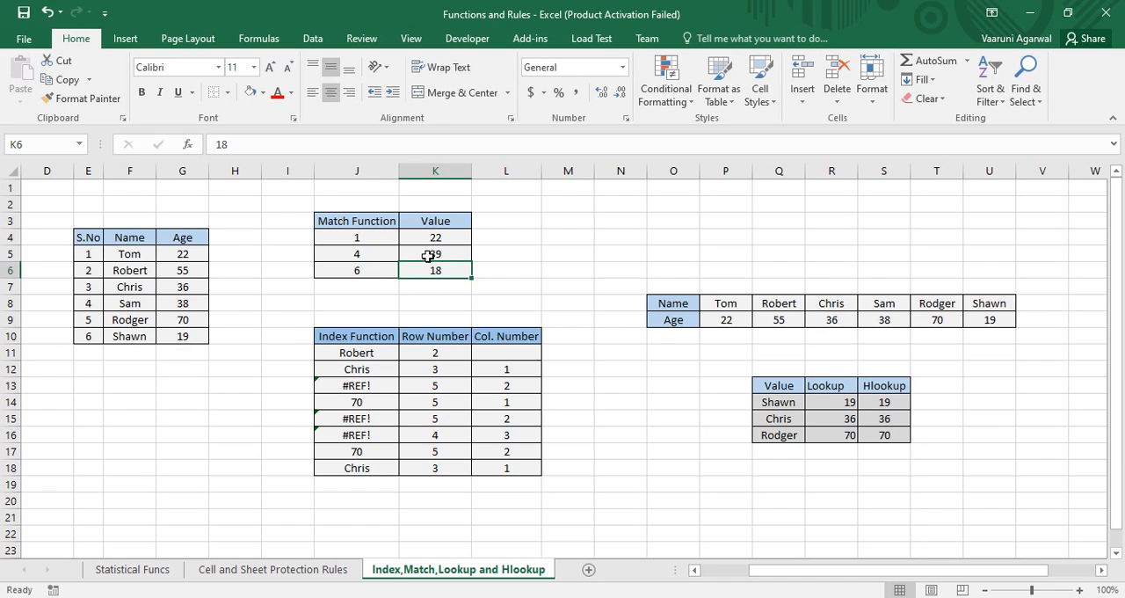
# Enter 22 as a lookup value in K7 and start a formula with =mat in J7
pyautogui.click(451, 286)
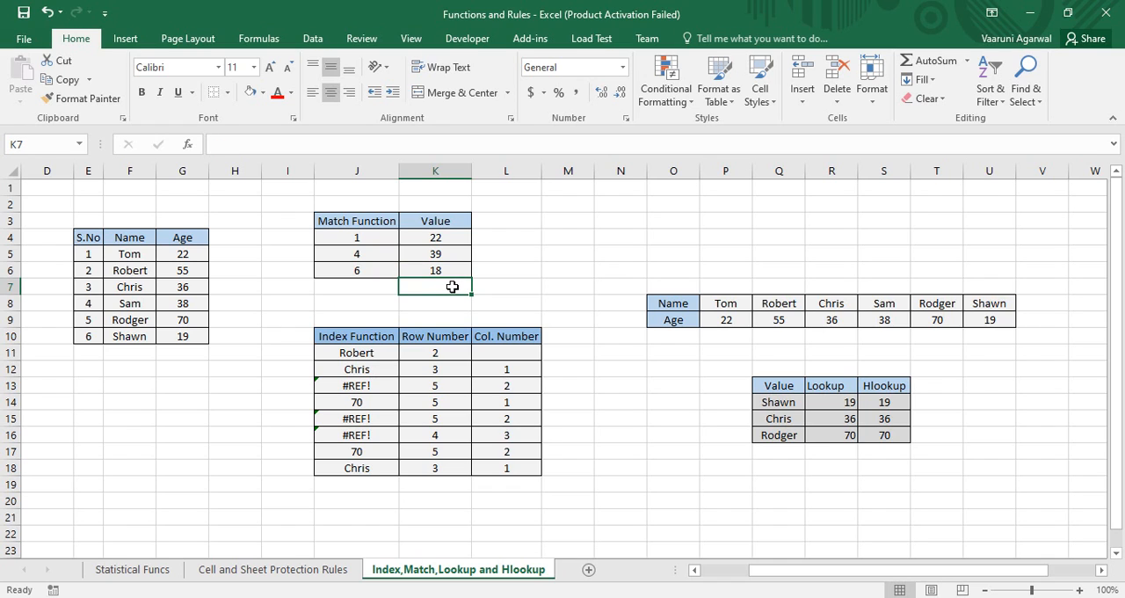
pyautogui.write('22')
pyautogui.press('BackSpace')
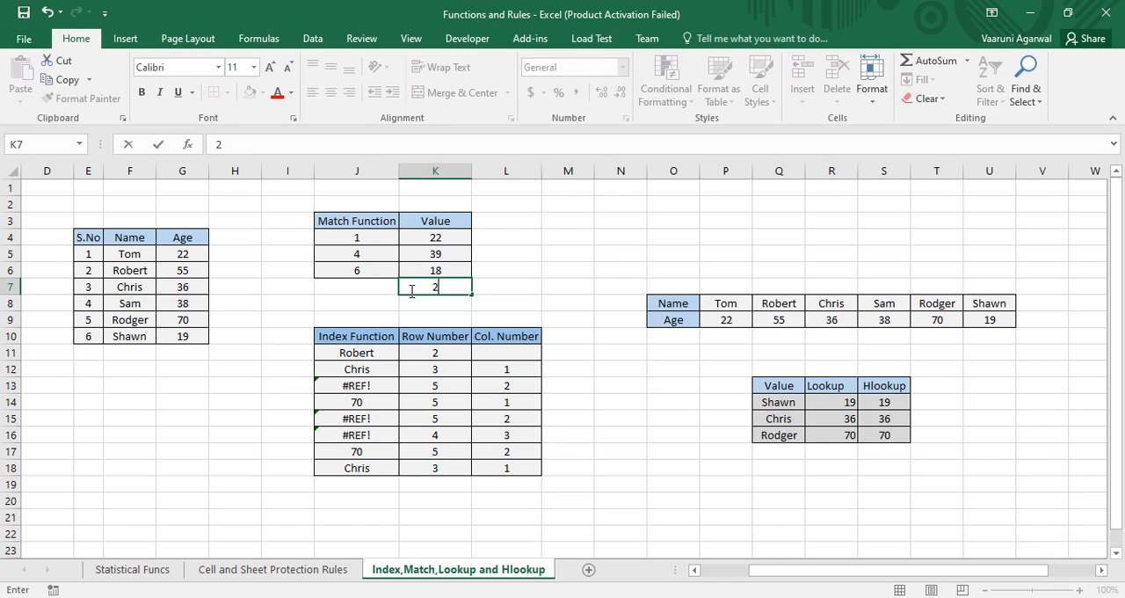
pyautogui.write('22')
pyautogui.press('Left')
pyautogui.write('=mat')
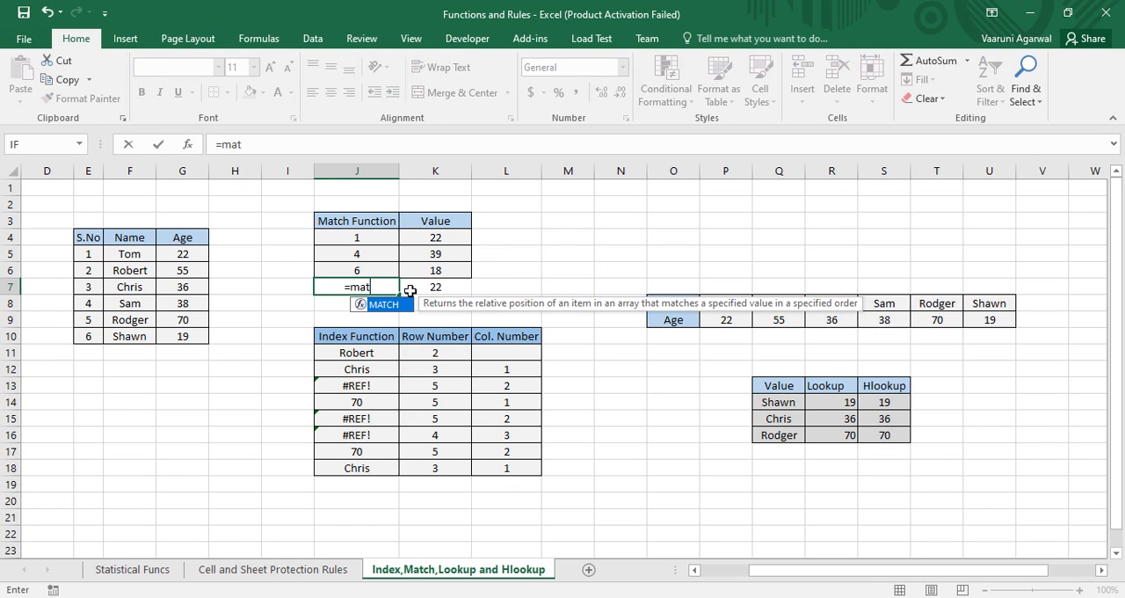
pyautogui.press('Return')
pyautogui.doubleClick(387, 286)
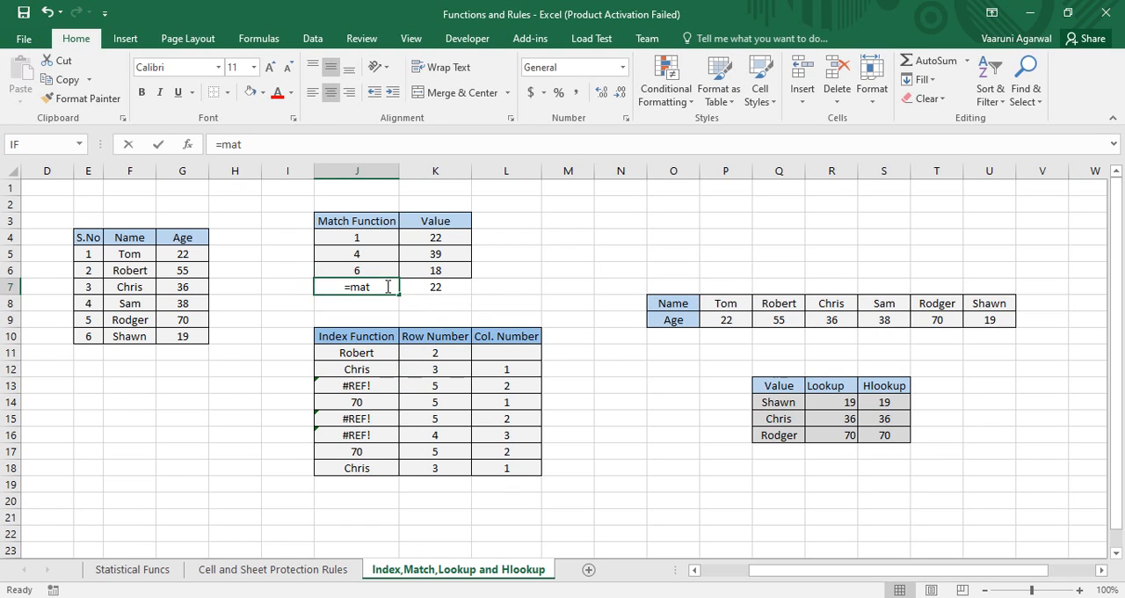
pyautogui.press('Tab')
pyautogui.press('BackSpace')
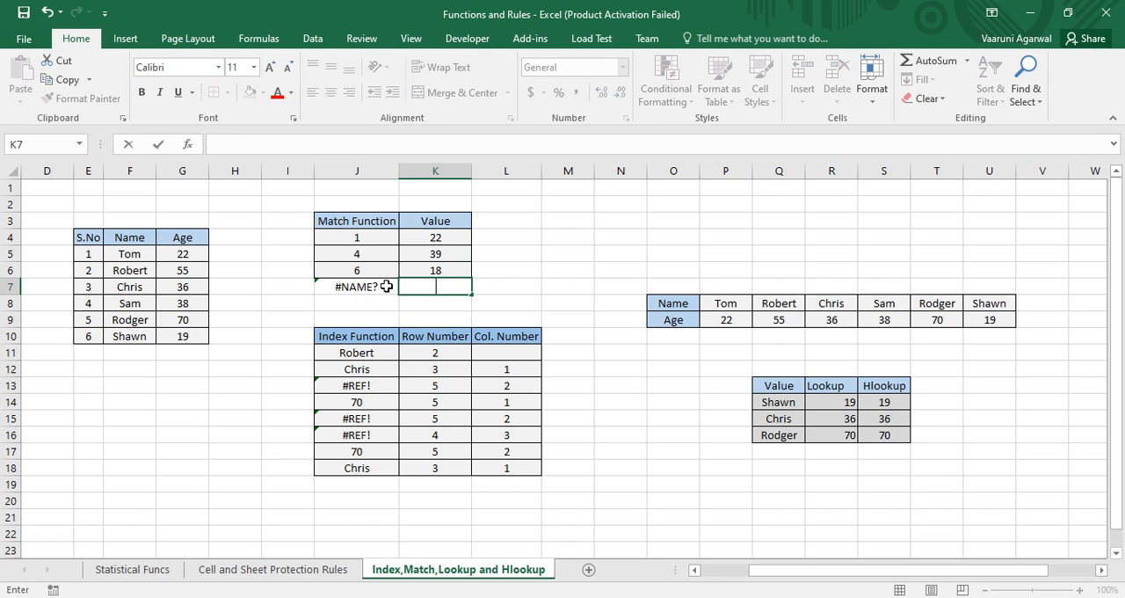
pyautogui.press('Escape')
pyautogui.press('Left')
pyautogui.press('Left')
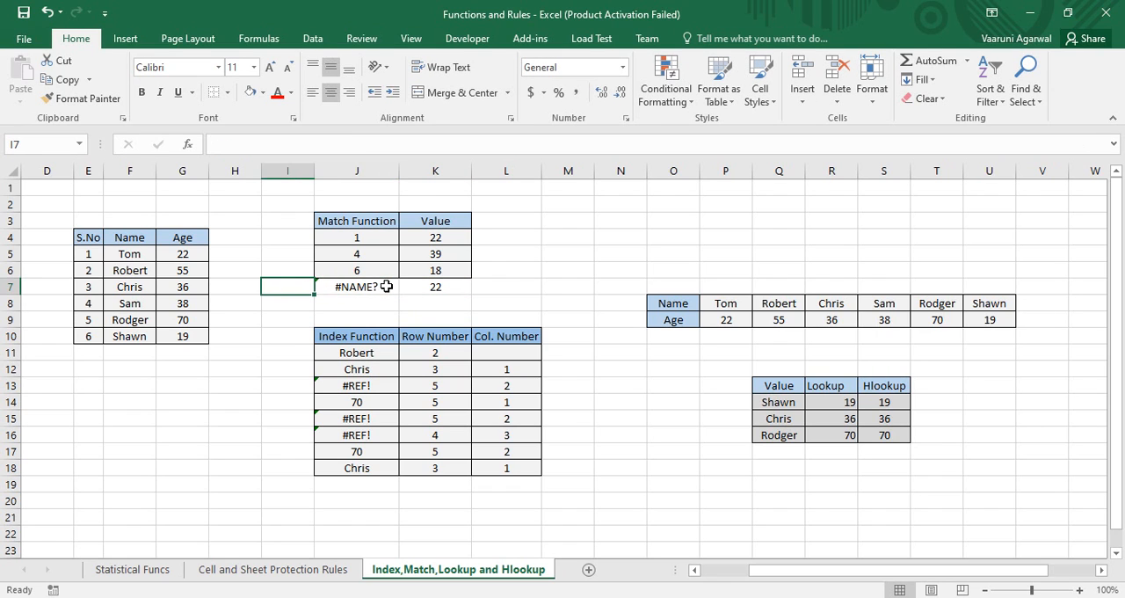
pyautogui.press('Right')
# Complete the J7 formula as =MATCH(G5,G5:G10), leaving out the match type
pyautogui.doubleClick(387, 287)
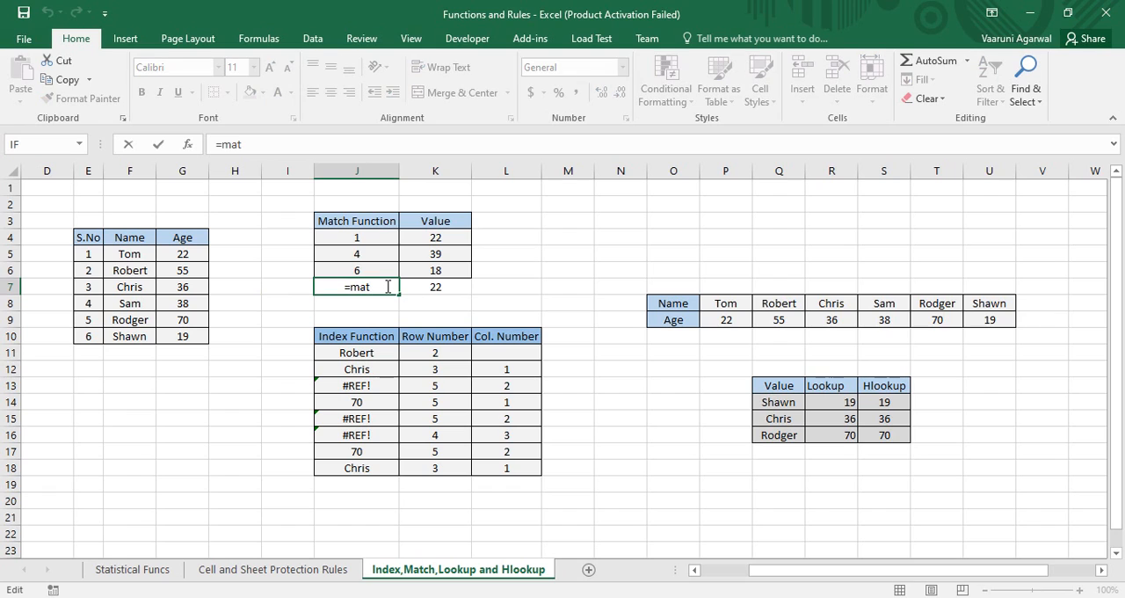
pyautogui.write('c')
pyautogui.press('Tab')
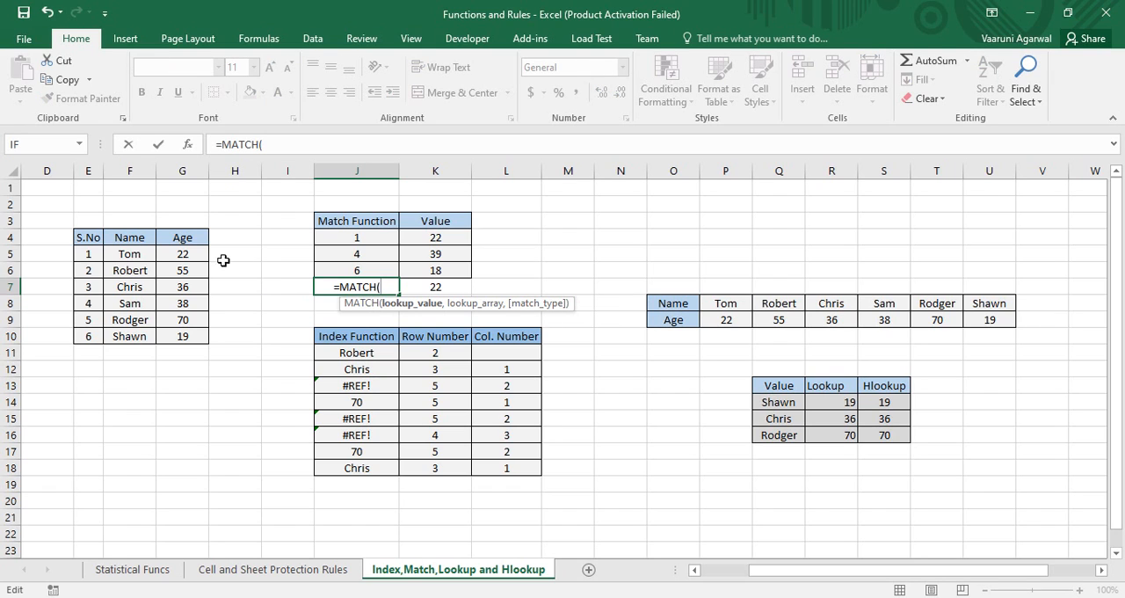
pyautogui.click(195, 253)
pyautogui.write(',')
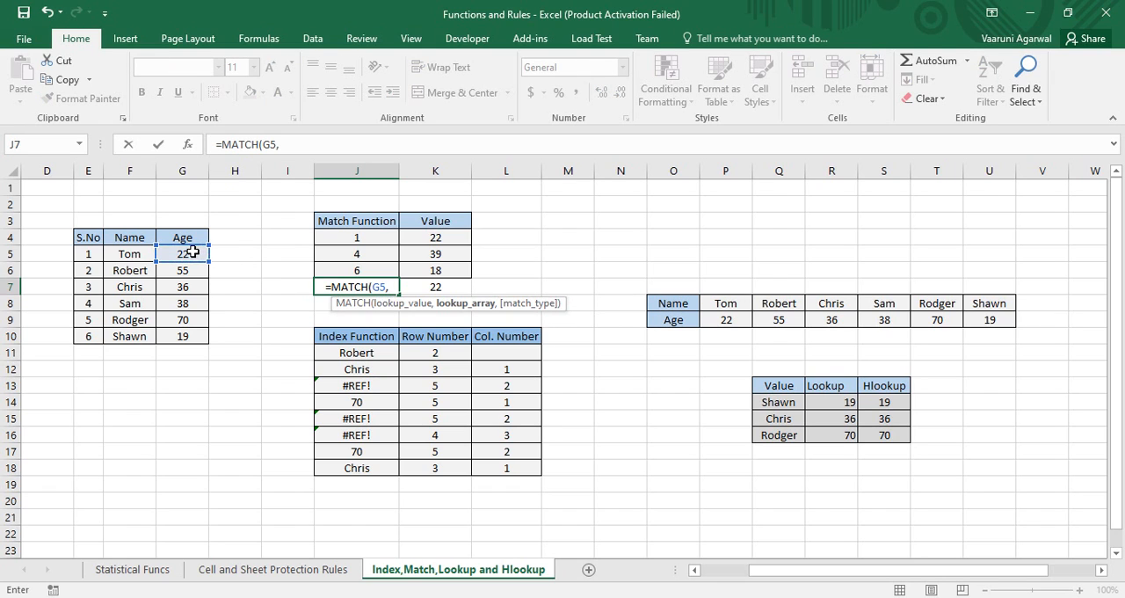
pyautogui.moveTo(193, 253); pyautogui.dragTo(201, 344)
pyautogui.press('Return')
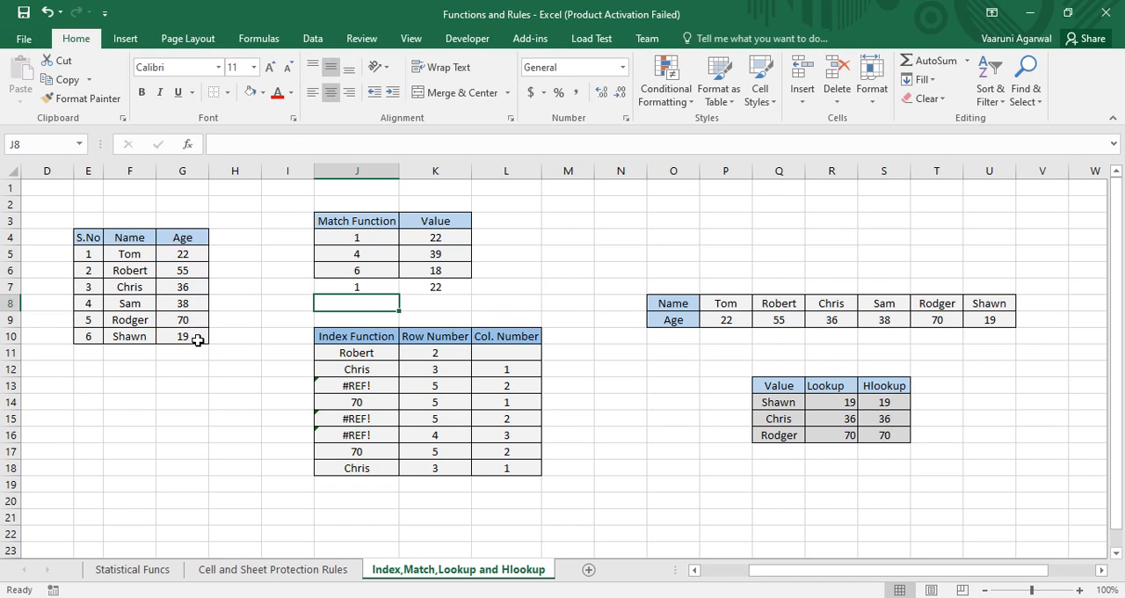
pyautogui.click(364, 288)
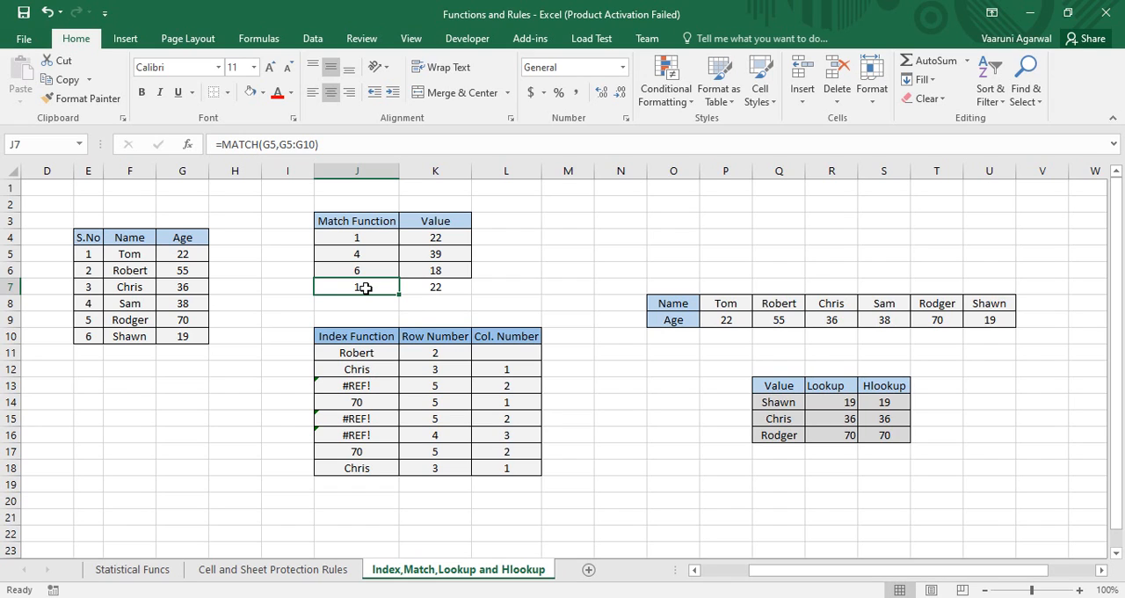
# Examine the INDEX formula in J11 and its row and column number cells, K11 and L11
pyautogui.click(384, 360)
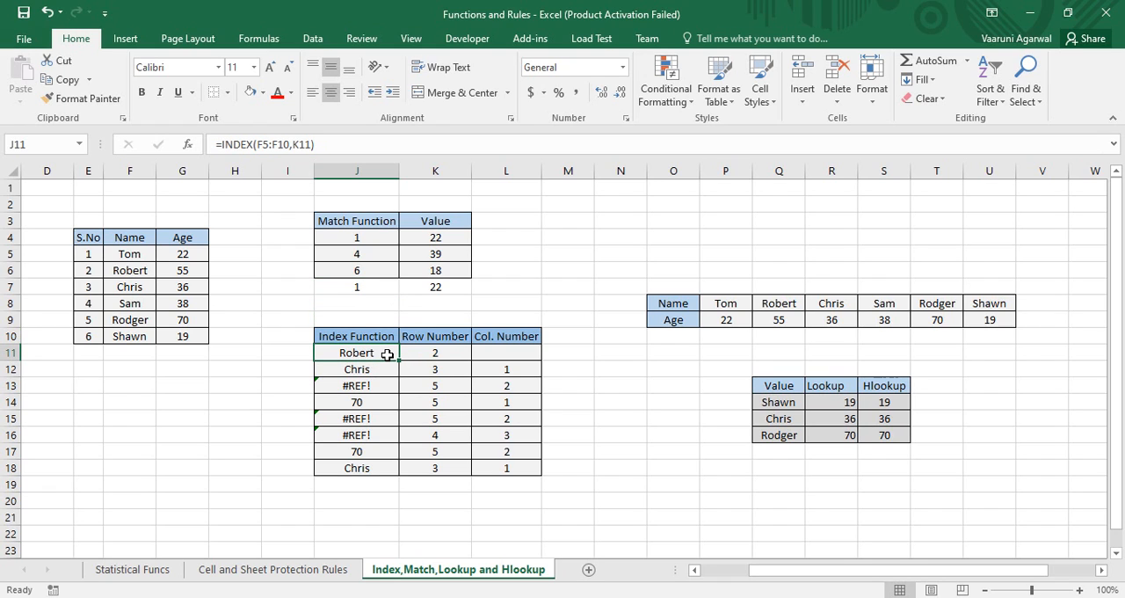
pyautogui.click(418, 353)
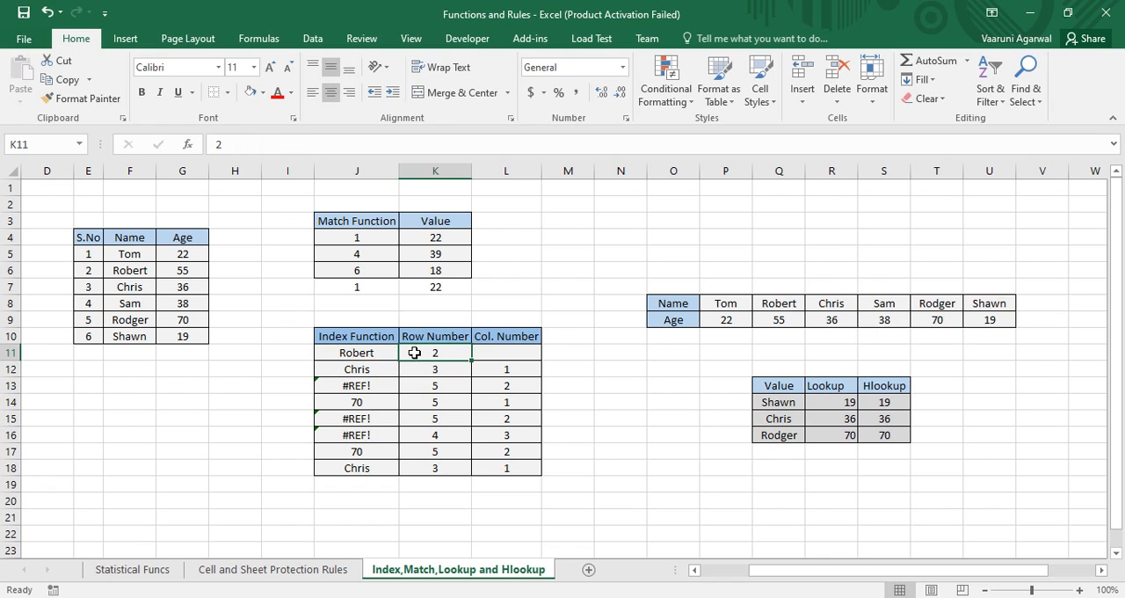
pyautogui.click(508, 357)
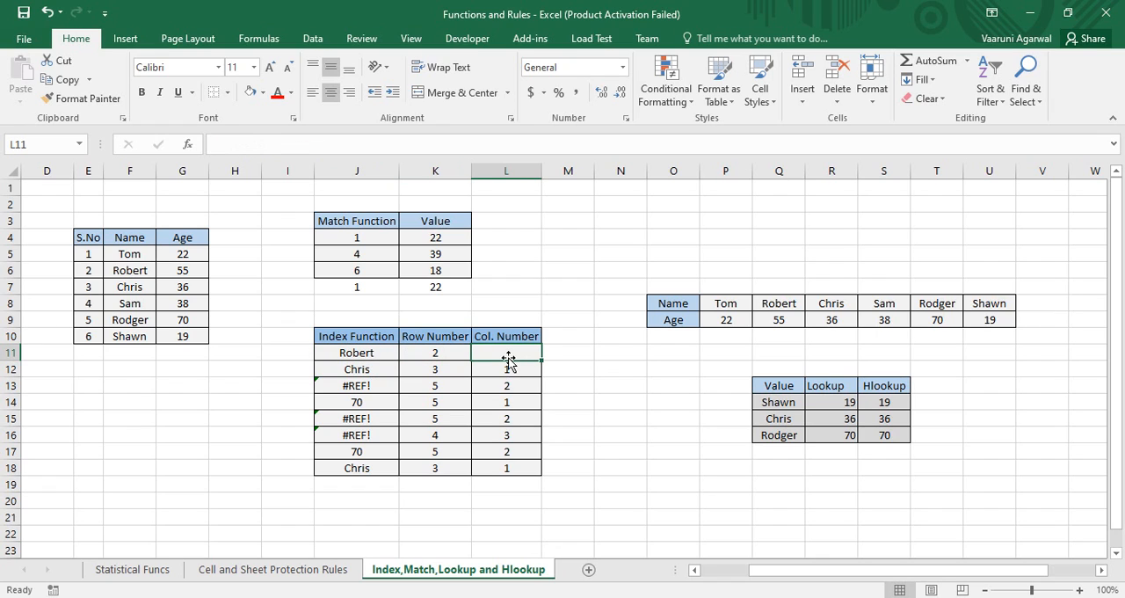
pyautogui.click(431, 358)
pyautogui.click(479, 354)
pyautogui.click(394, 355)
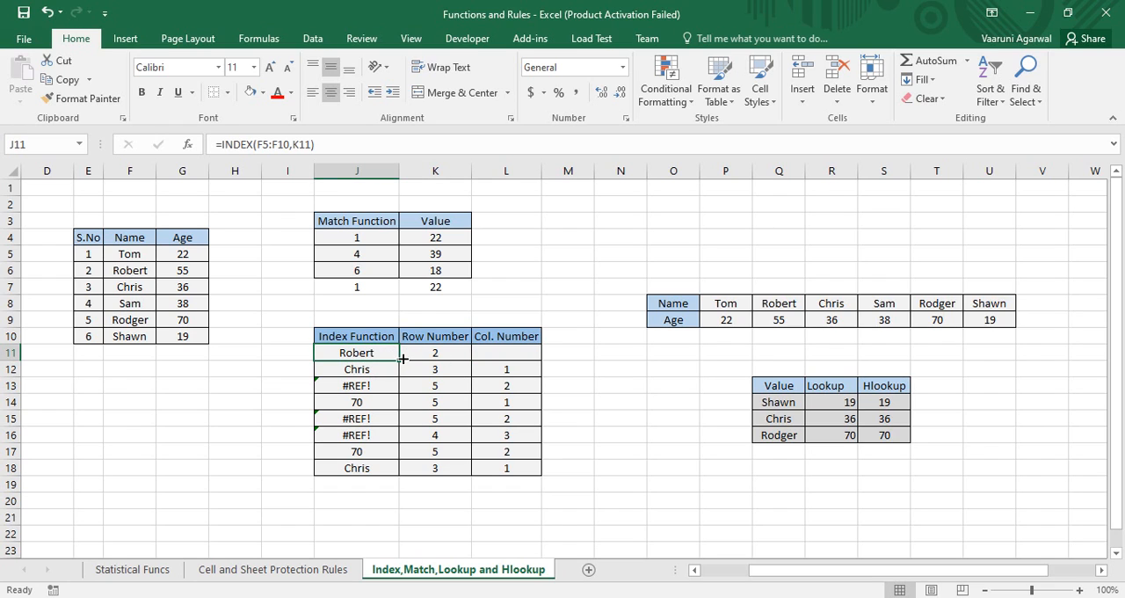
# Clear the existing INDEX formula from J11, keeping only the equals sign
pyautogui.doubleClick(403, 355)
pyautogui.moveTo(406, 354); pyautogui.dragTo(341, 358)
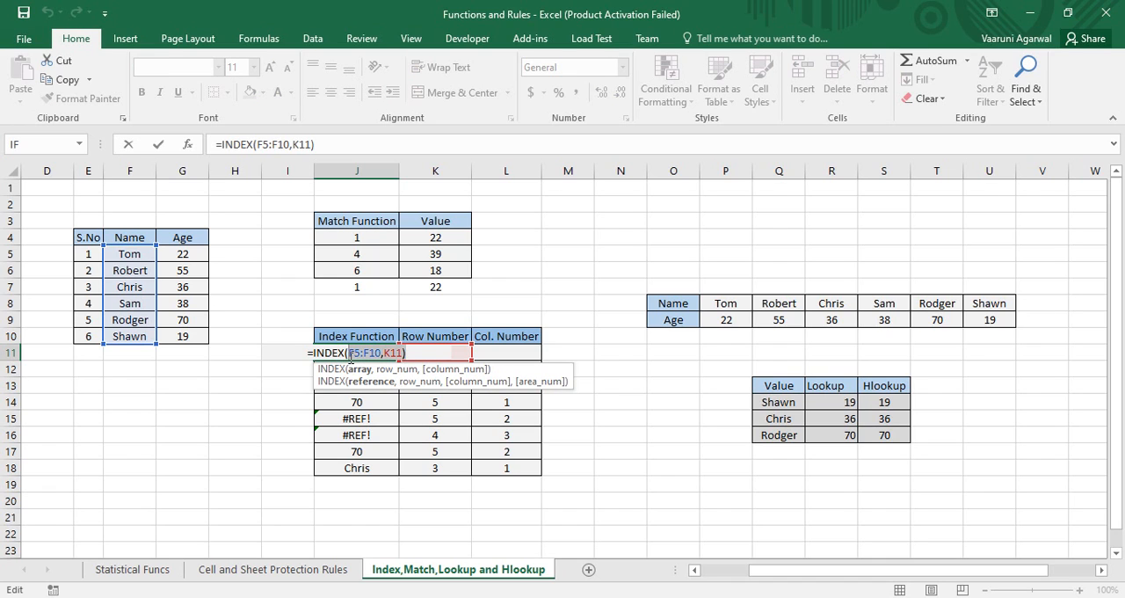
pyautogui.press('BackSpace')
pyautogui.press('BackSpace')
pyautogui.press('BackSpace')
pyautogui.press('BackSpace')
pyautogui.press('BackSpace')
pyautogui.press('BackSpace')
pyautogui.press('BackSpace')
pyautogui.press('BackSpace')
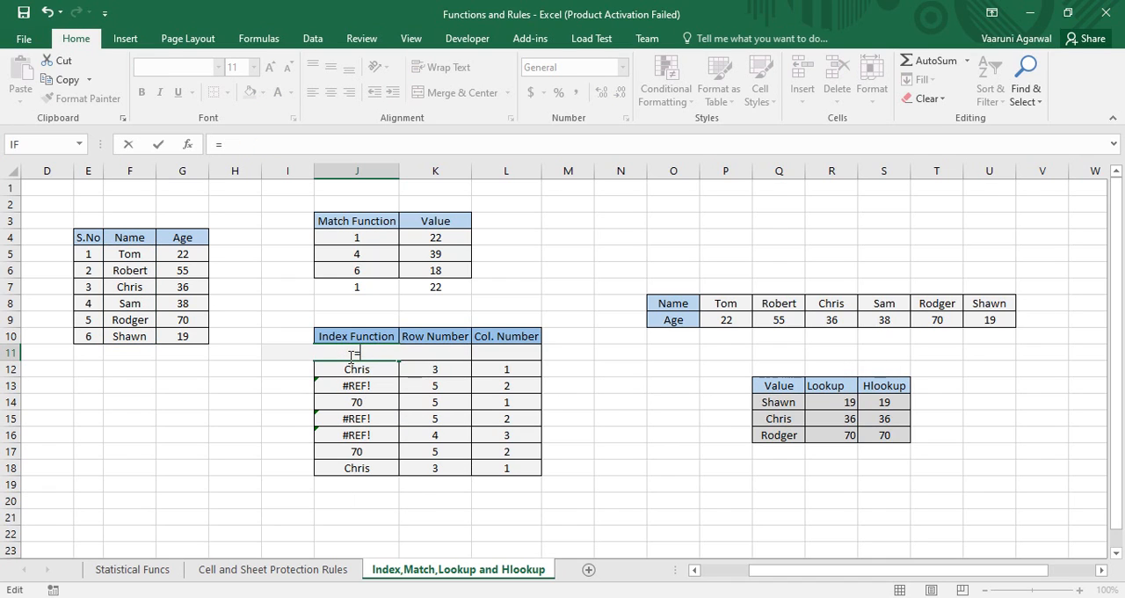
# Enter =INDEX(F5:F10,K11) in J11, omitting the column number, and check its result against the Name column
pyautogui.write('=index')
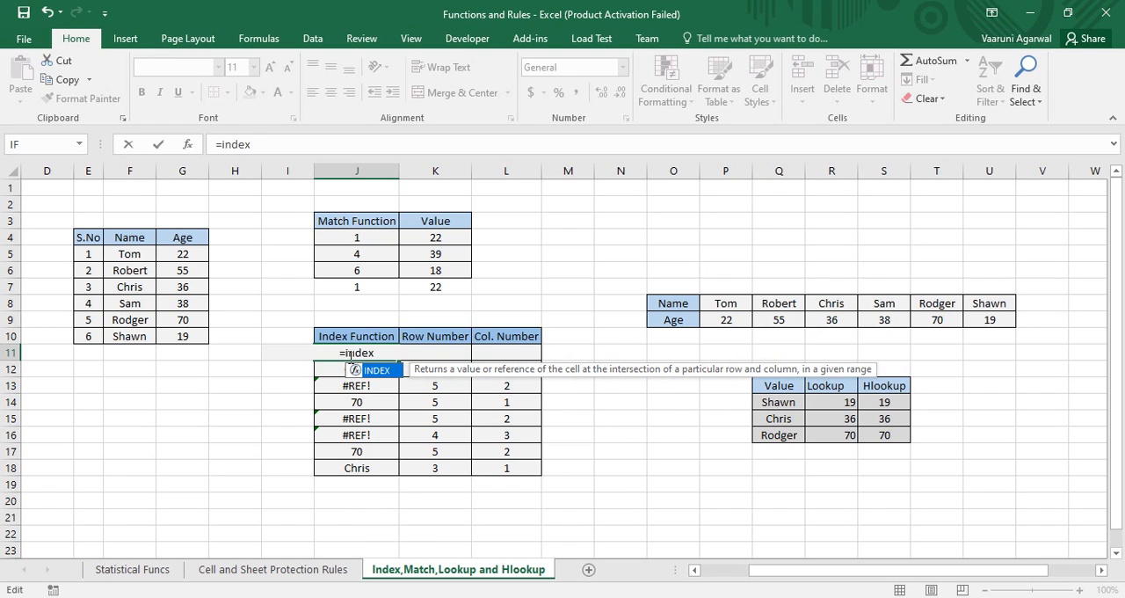
pyautogui.press('Tab')
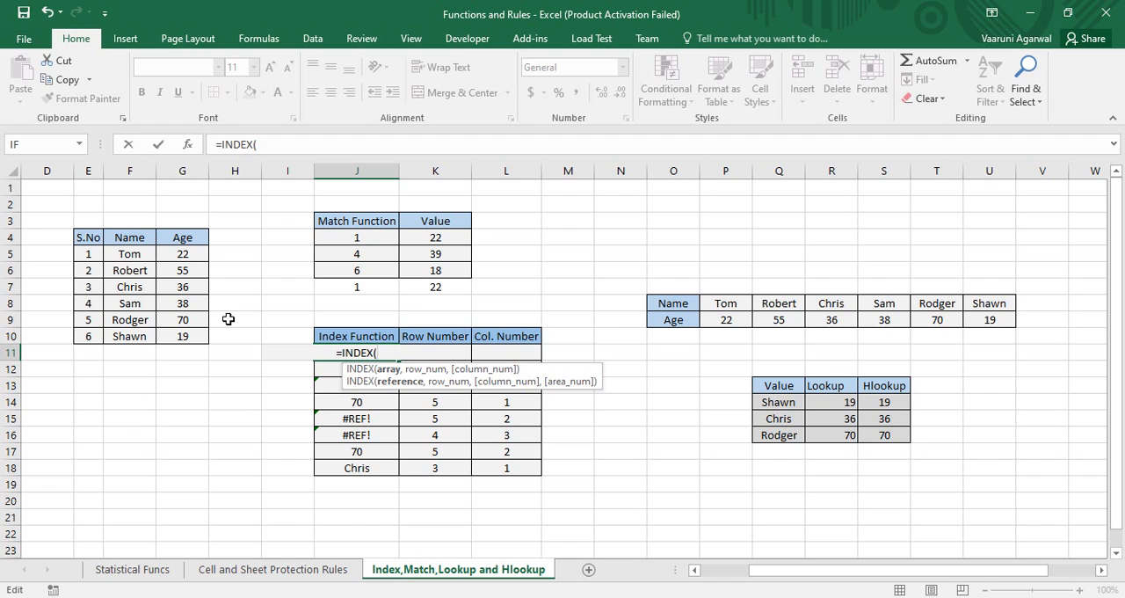
pyautogui.moveTo(122, 254); pyautogui.dragTo(124, 337)
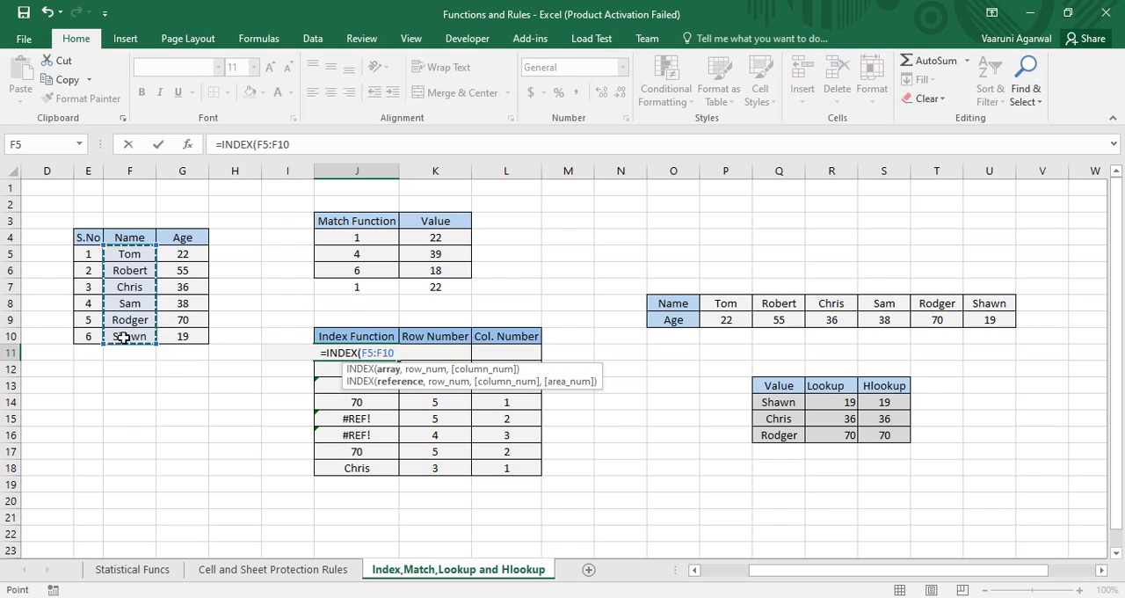
pyautogui.write(',')
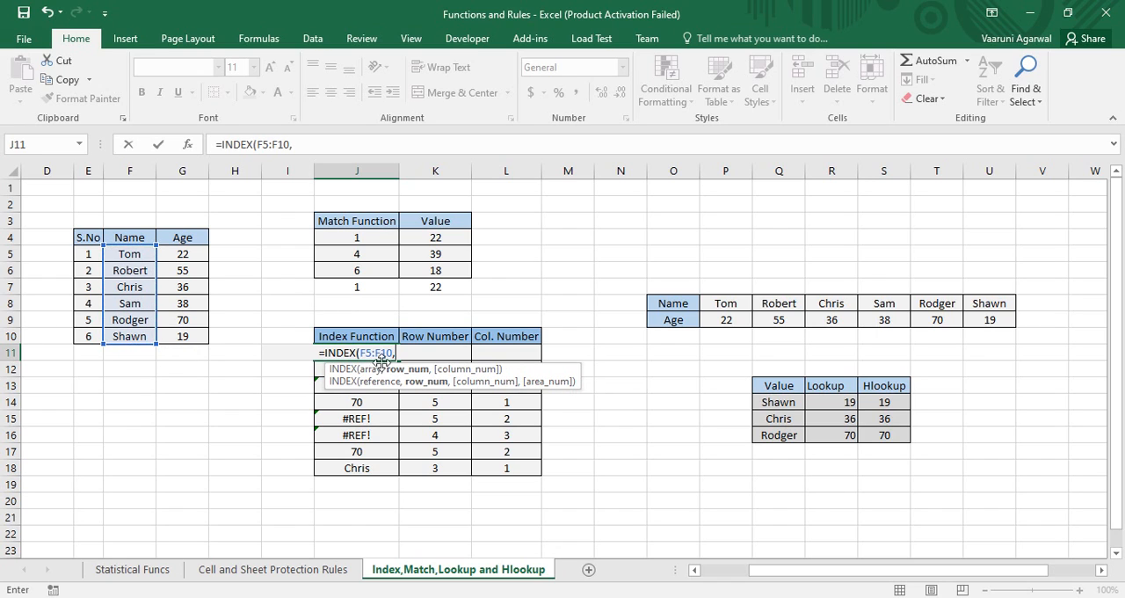
pyautogui.click(465, 352)
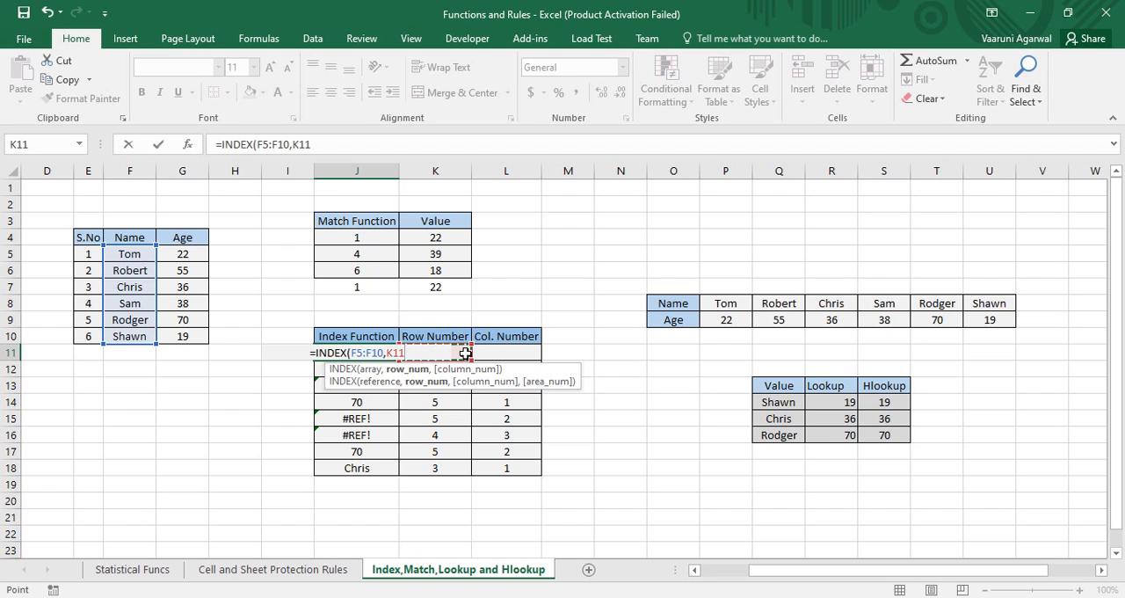
pyautogui.write(')')
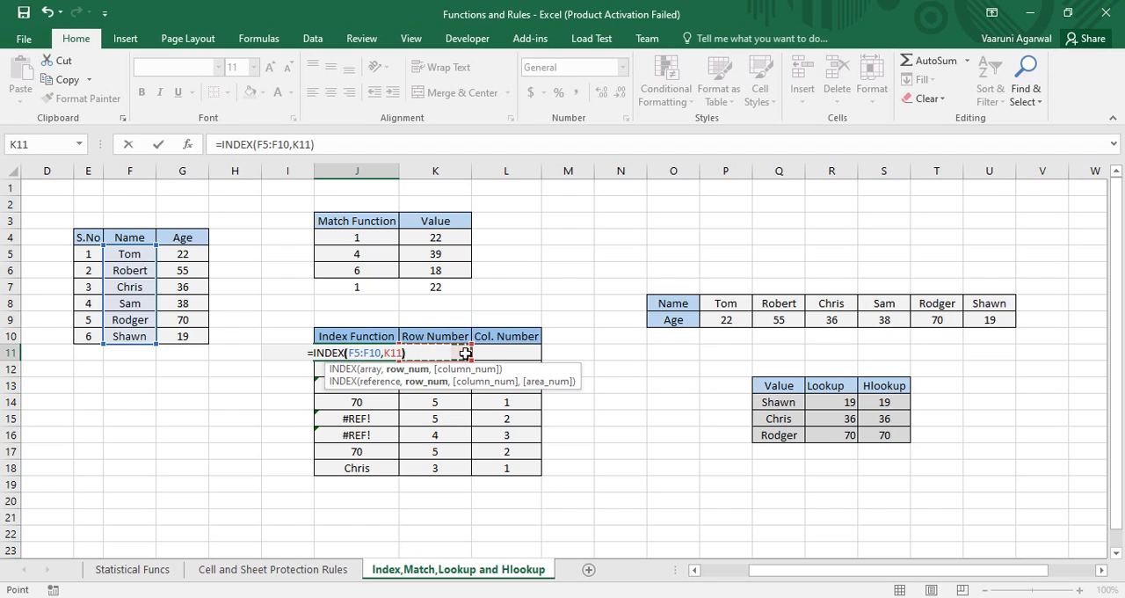
pyautogui.press('Return')
pyautogui.click(458, 353)
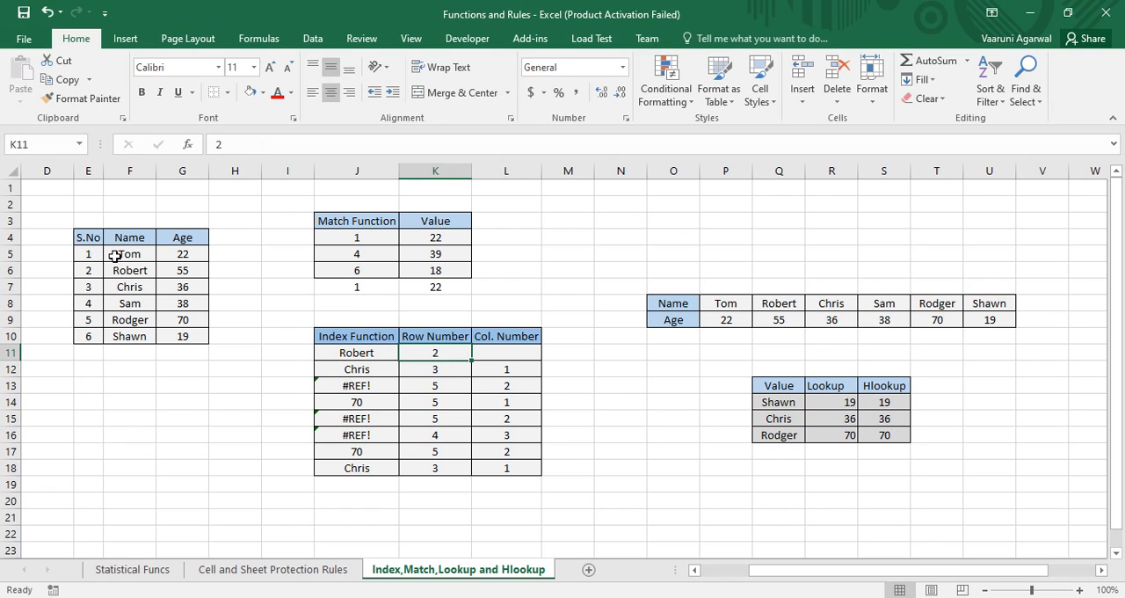
pyautogui.click(350, 352)
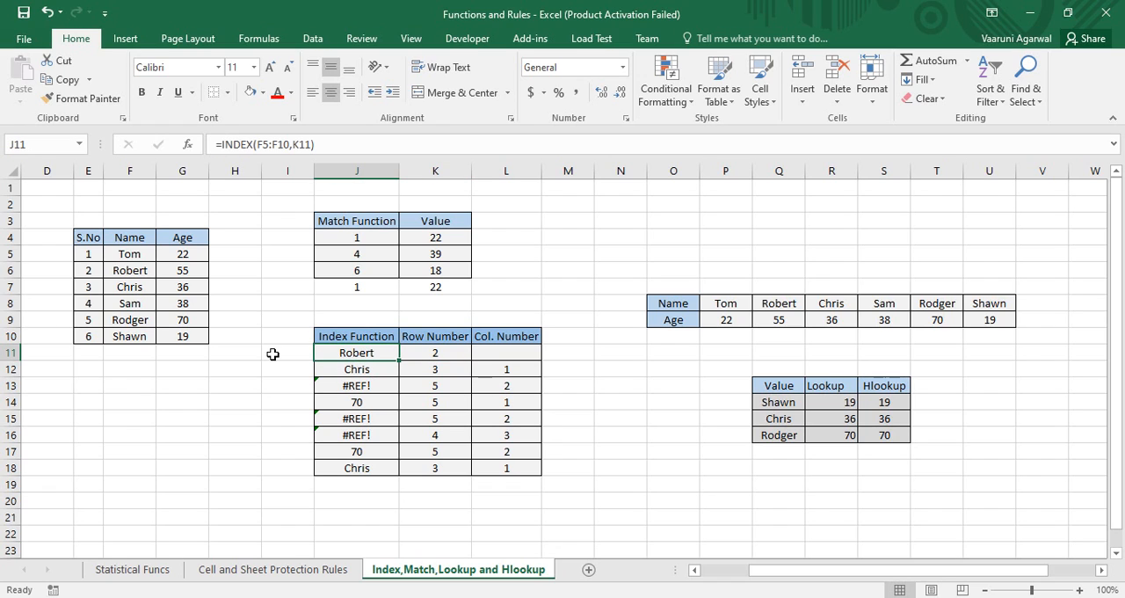
pyautogui.click(138, 274)
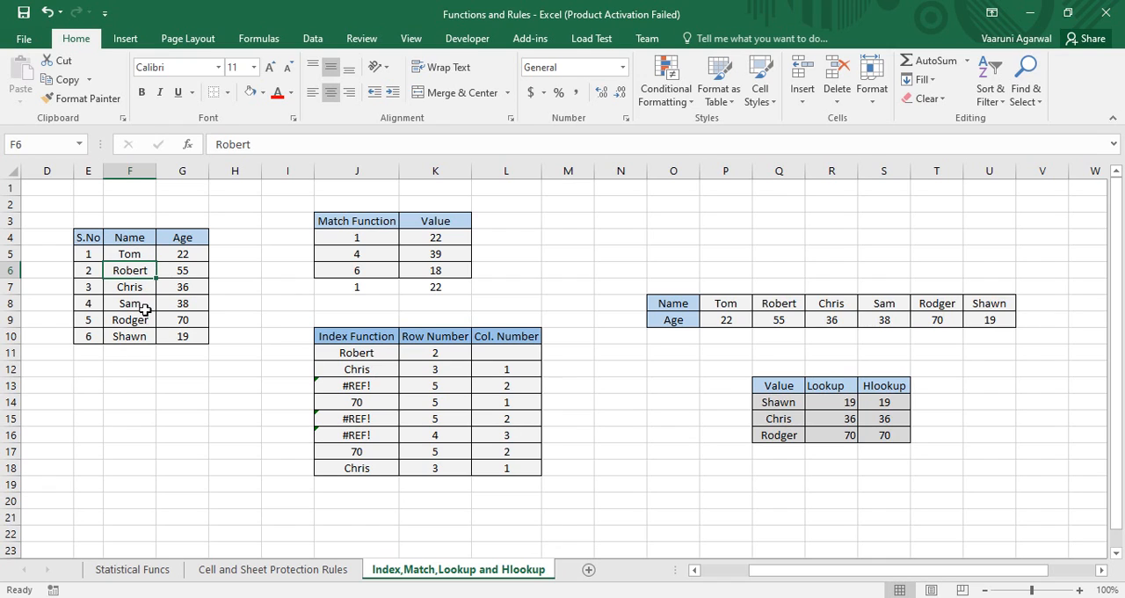
# Clear the existing formula in J12 and start a new INDEX formula there
pyautogui.click(364, 371)
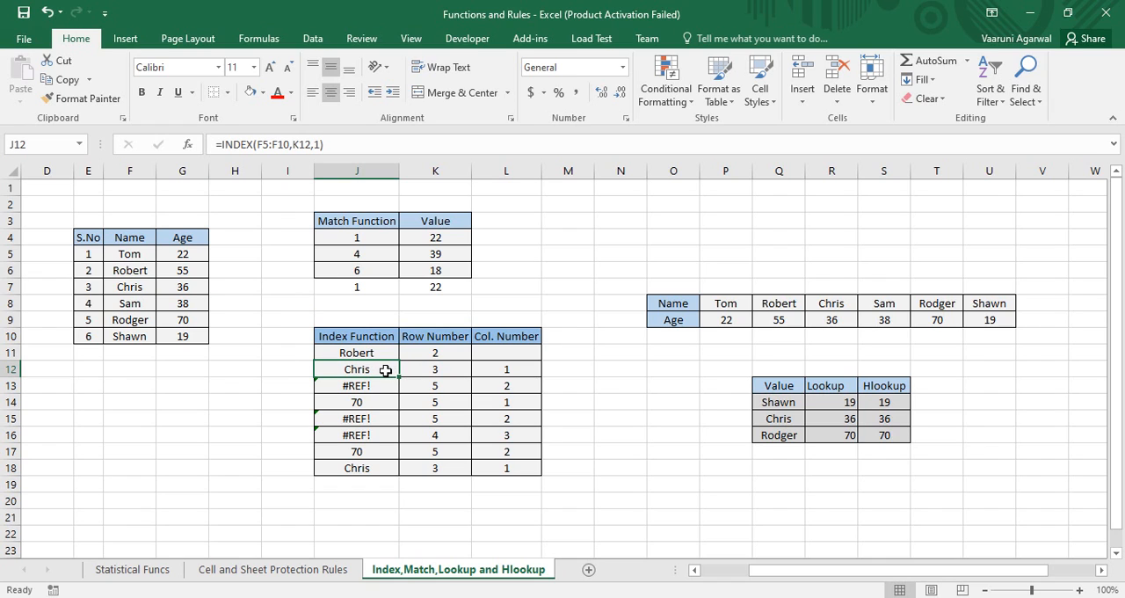
pyautogui.moveTo(335, 142); pyautogui.dragTo(187, 154)
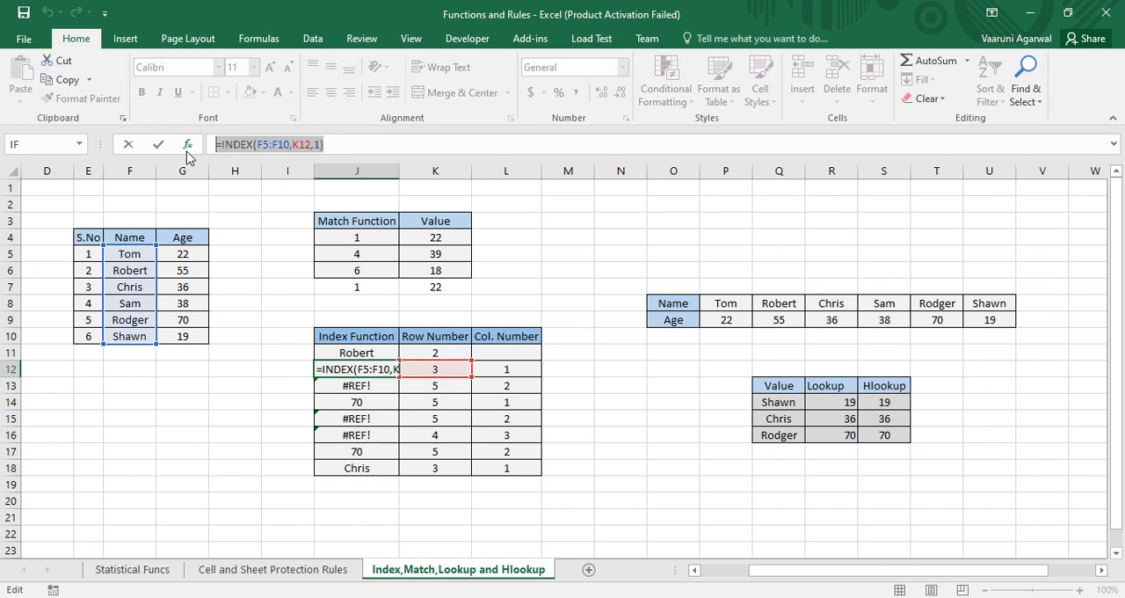
pyautogui.press('BackSpace')
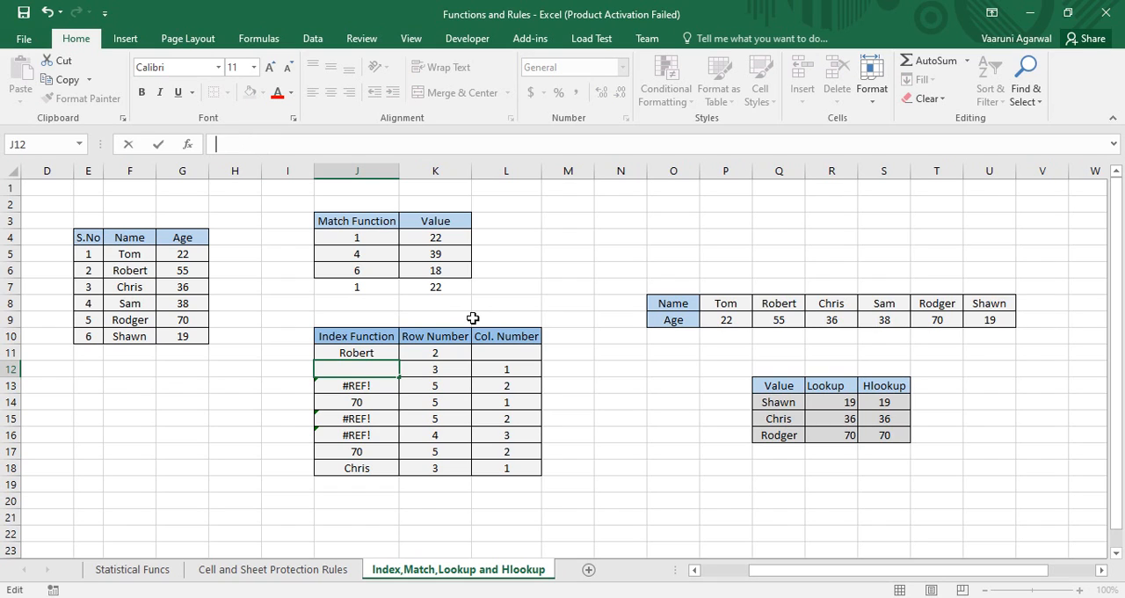
pyautogui.write('=')
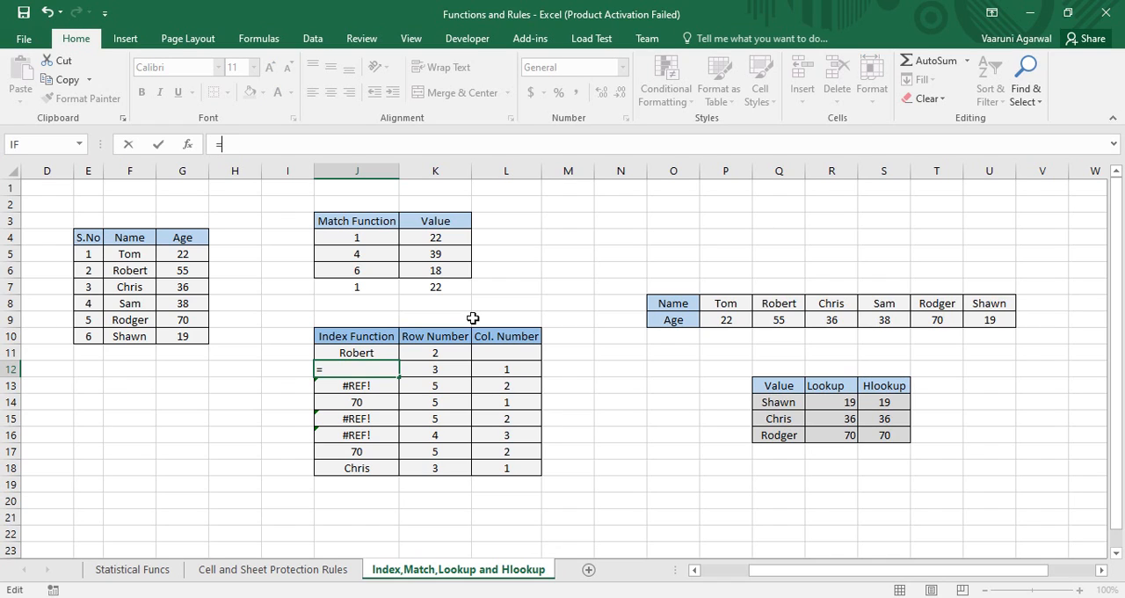
pyautogui.write('index')
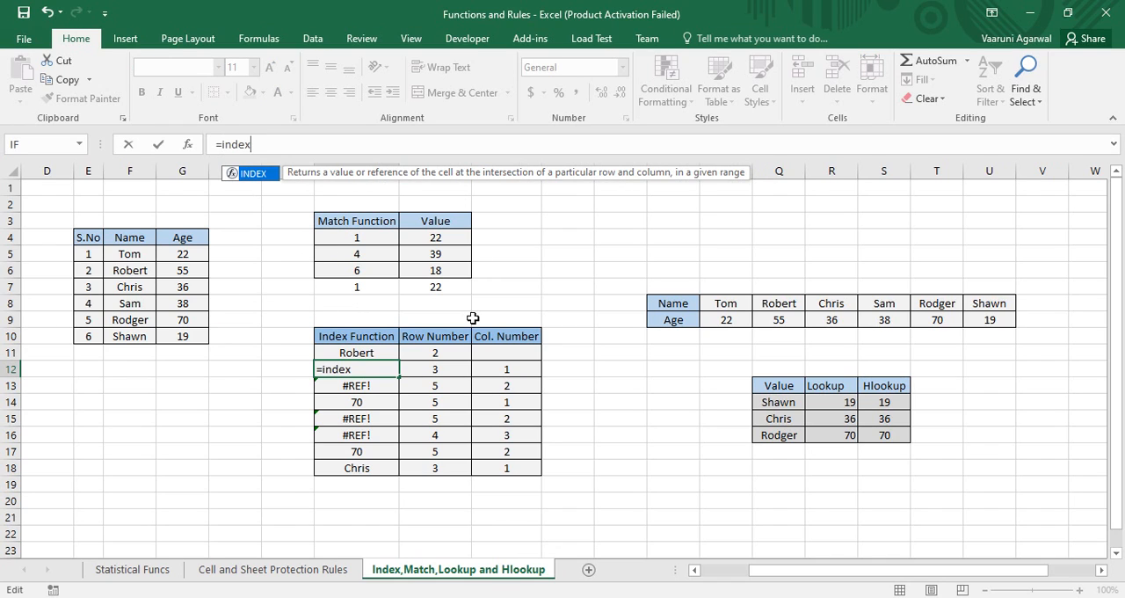
pyautogui.write('(')
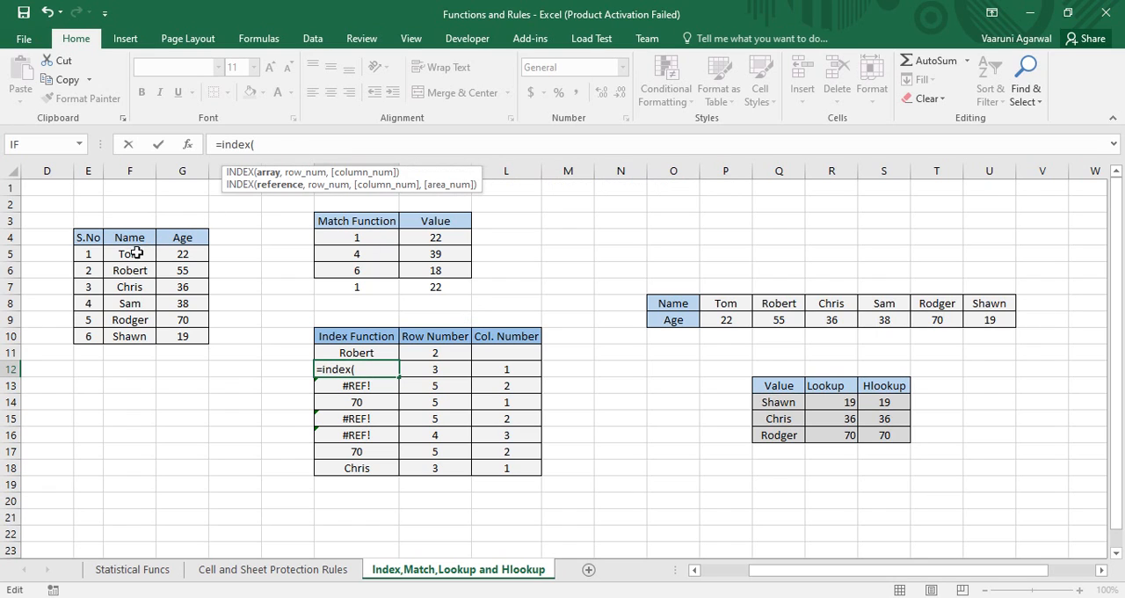
# Complete the J12 formula as =INDEX(G5:G10,K12,L12), using the Age values as the array
pyautogui.moveTo(136, 253); pyautogui.dragTo(178, 336)
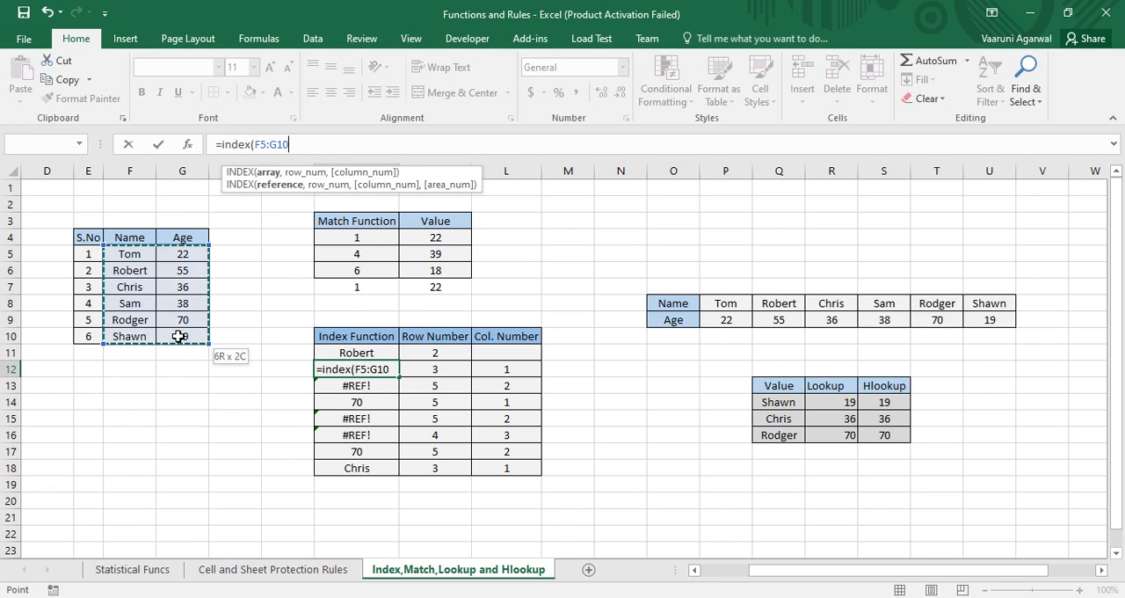
pyautogui.moveTo(177, 336); pyautogui.dragTo(177, 336)
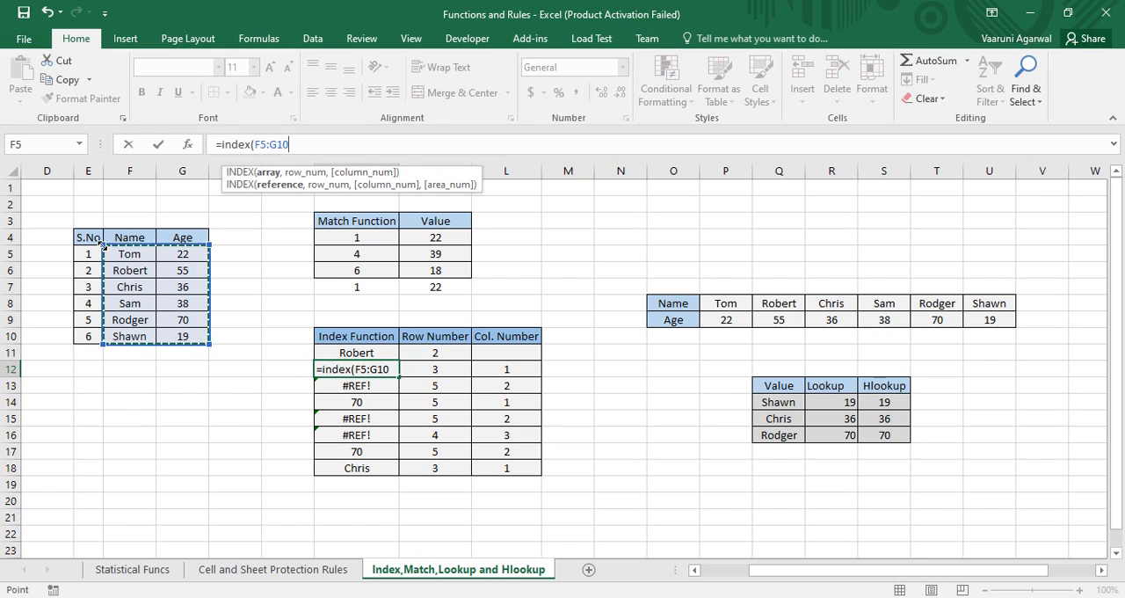
pyautogui.moveTo(104, 246); pyautogui.dragTo(169, 264)
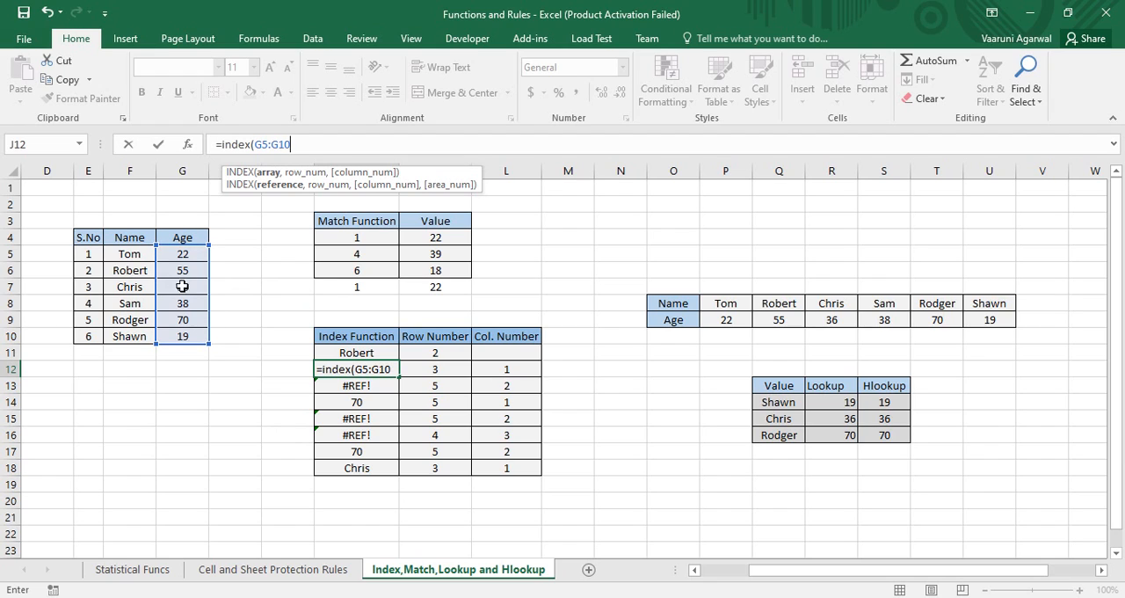
pyautogui.write(',')
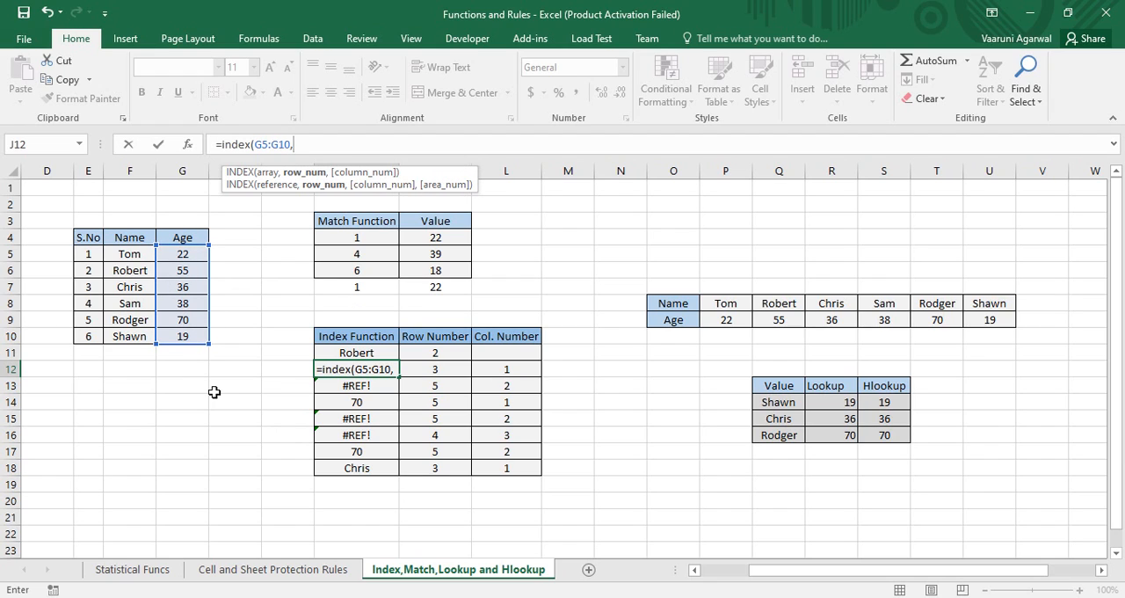
pyautogui.click(419, 370)
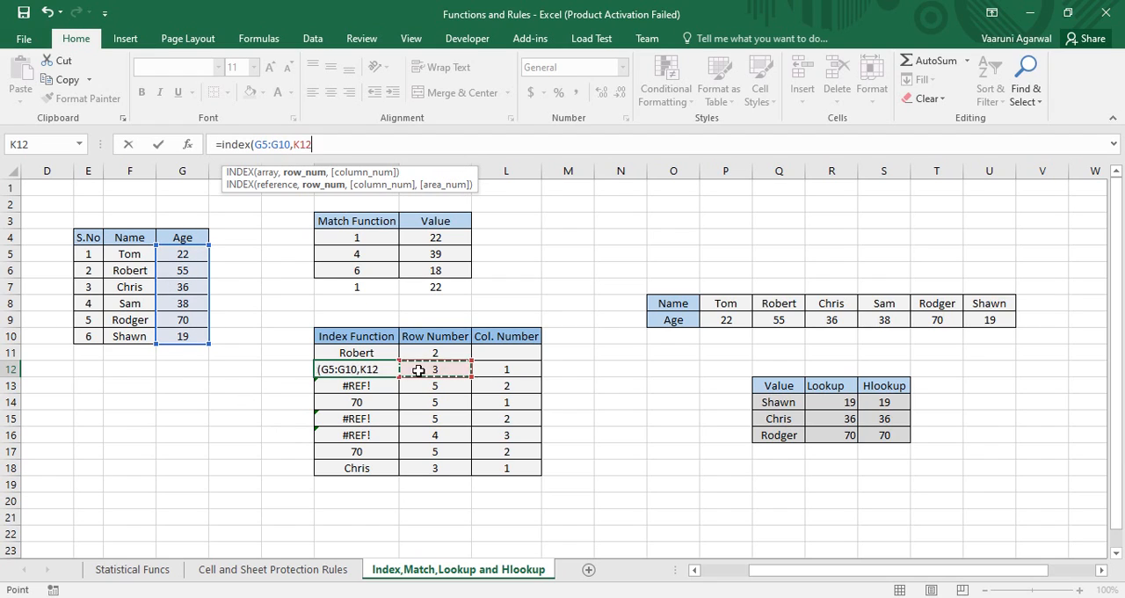
pyautogui.write(',')
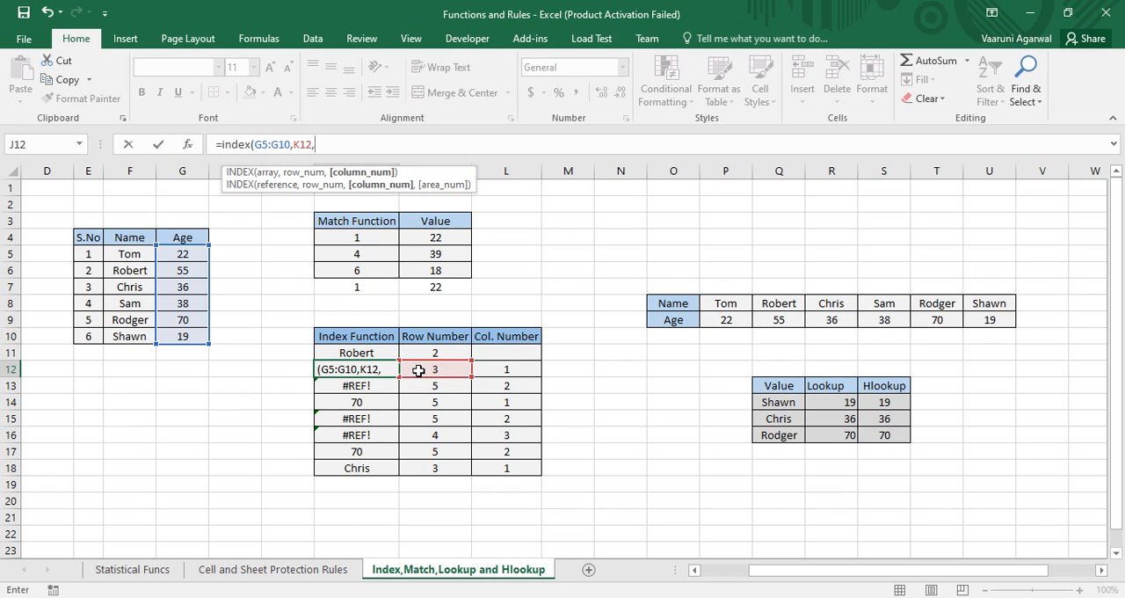
pyautogui.click(503, 370)
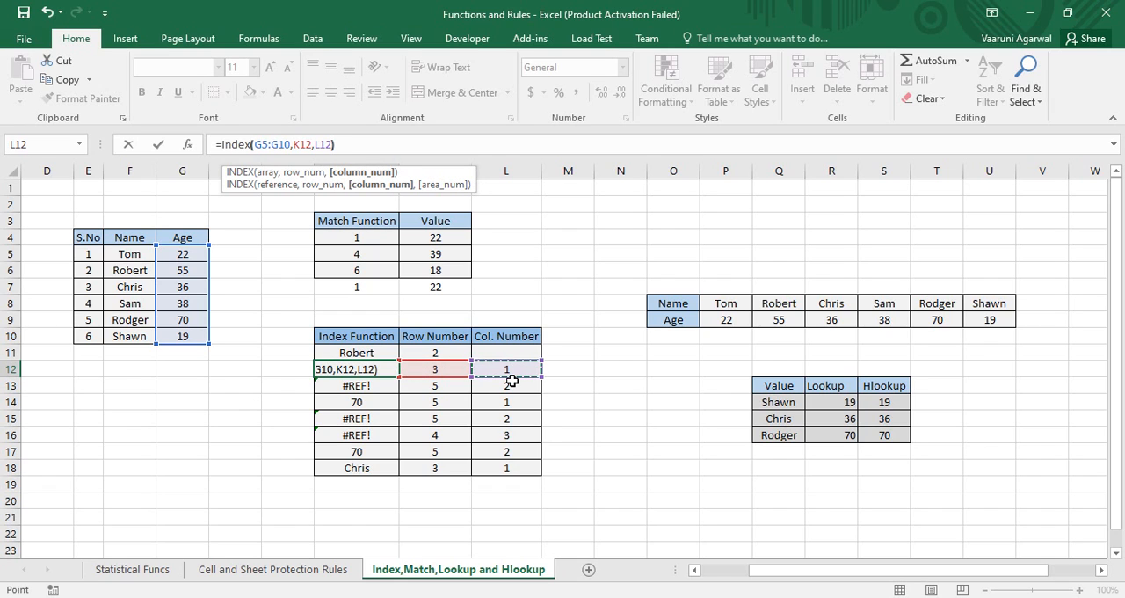
pyautogui.write(')')
pyautogui.press('Return')
# Compare the INDEX result in J12 with its row and column number cells, K12 and L12, and the Age entry in G7
pyautogui.click(383, 368)
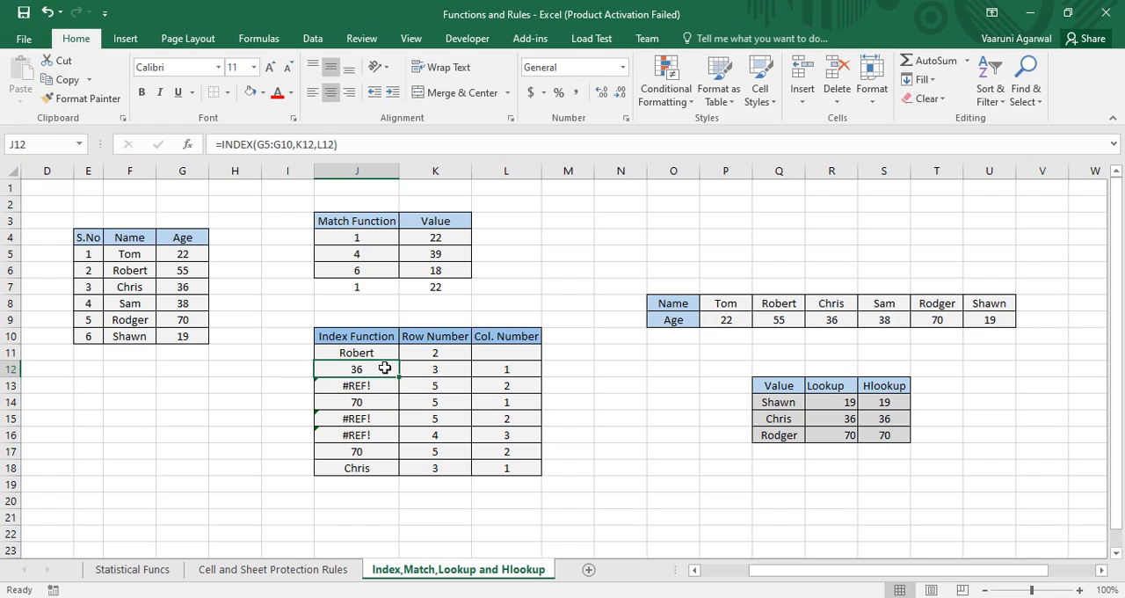
pyautogui.click(203, 286)
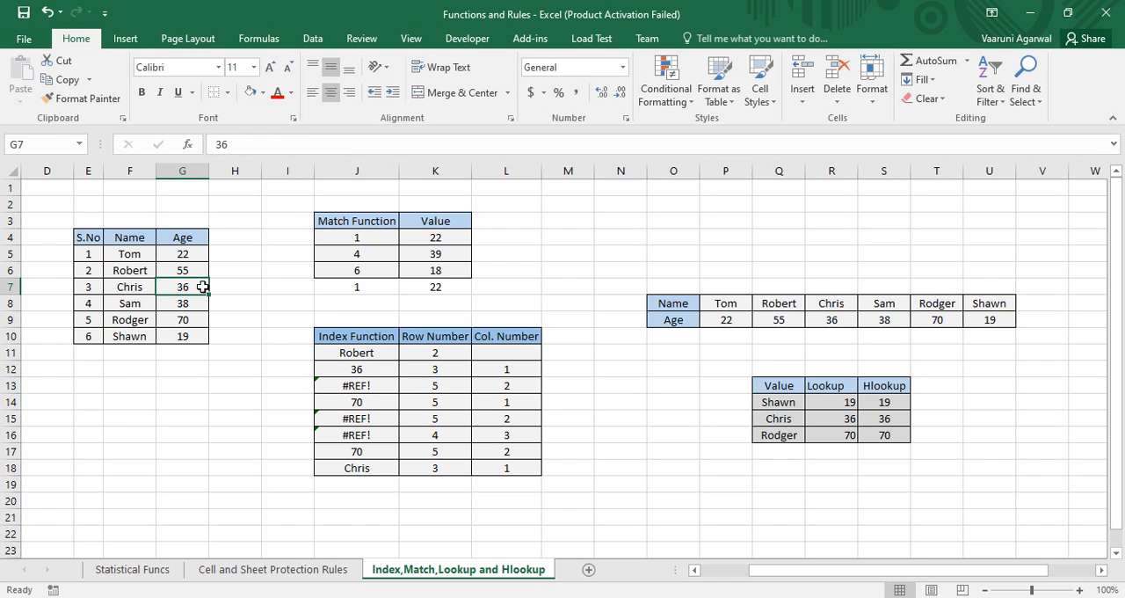
pyautogui.click(426, 370)
pyautogui.click(495, 372)
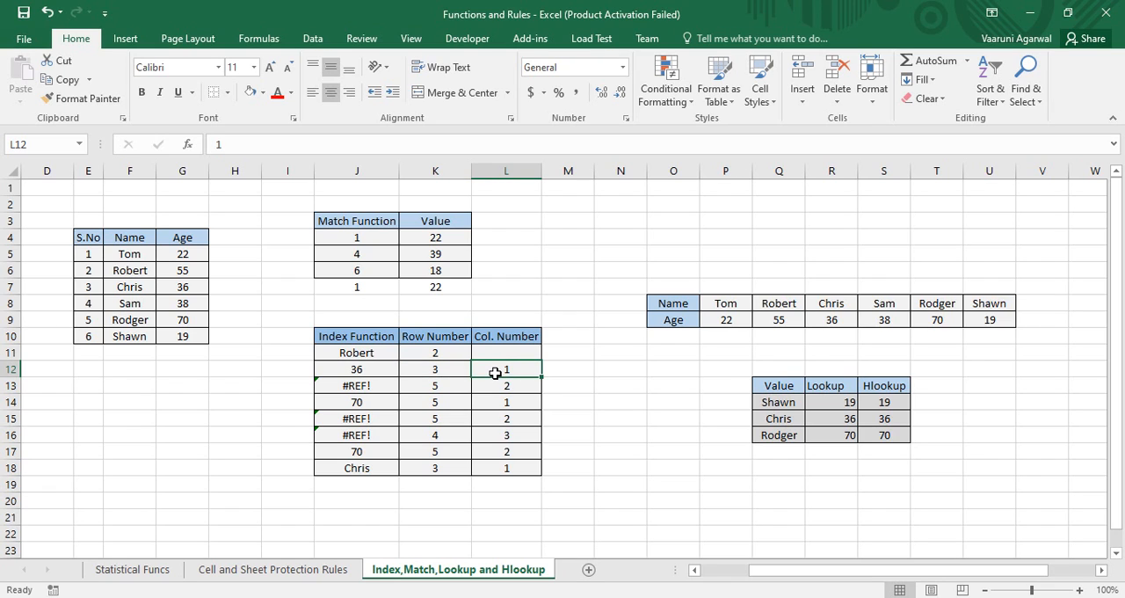
pyautogui.click(188, 285)
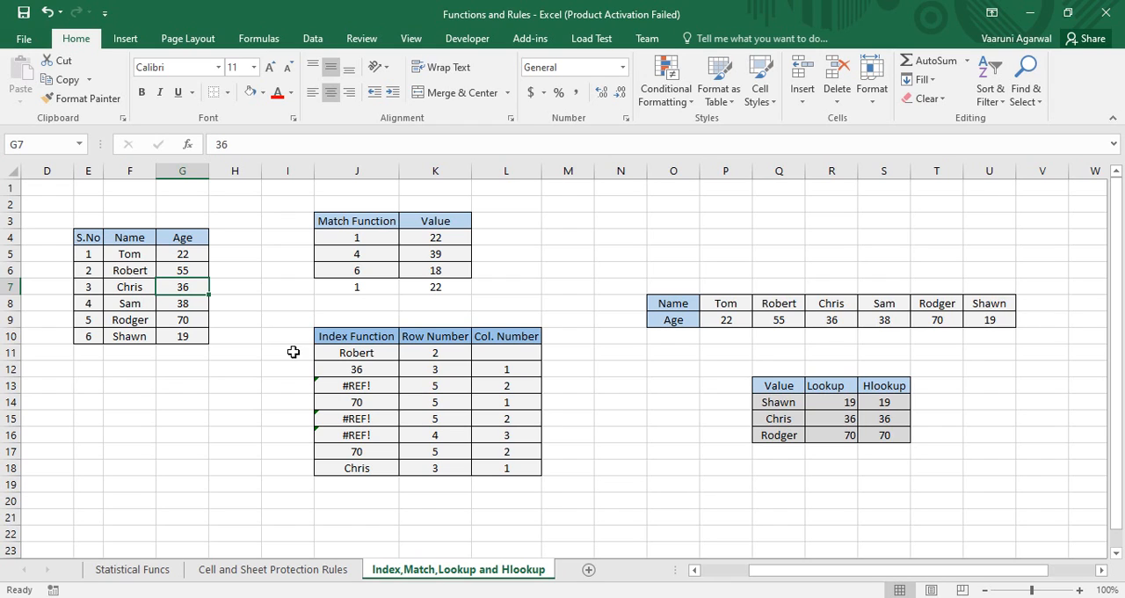
# Re-enter the row and column arguments of the J13 formula so it reads =INDEX(G5:G10,K13,L13)
pyautogui.click(380, 387)
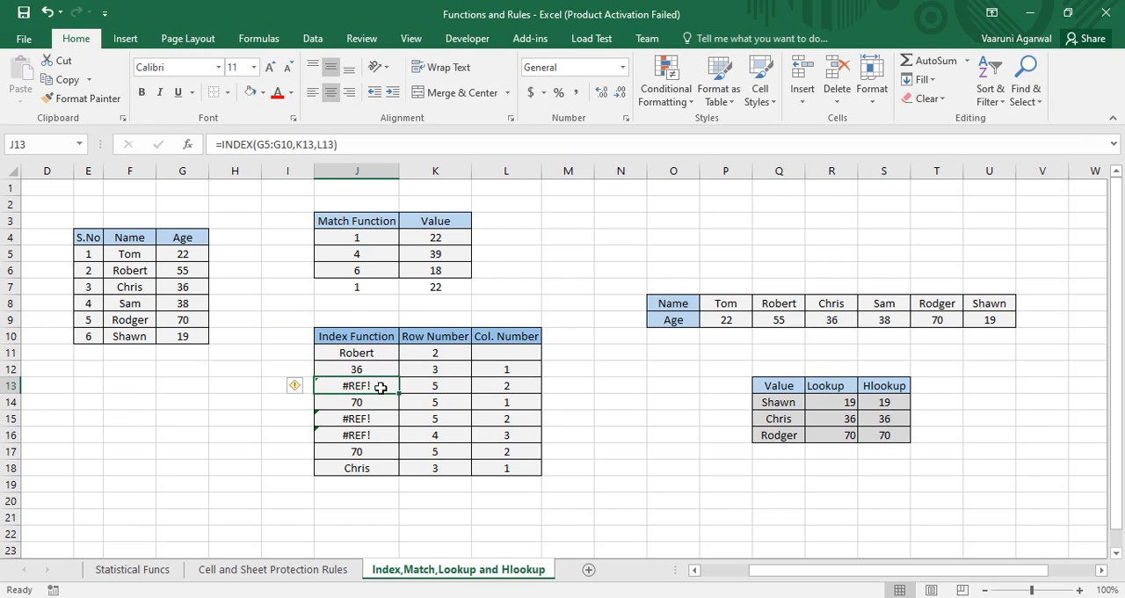
pyautogui.doubleClick(380, 387)
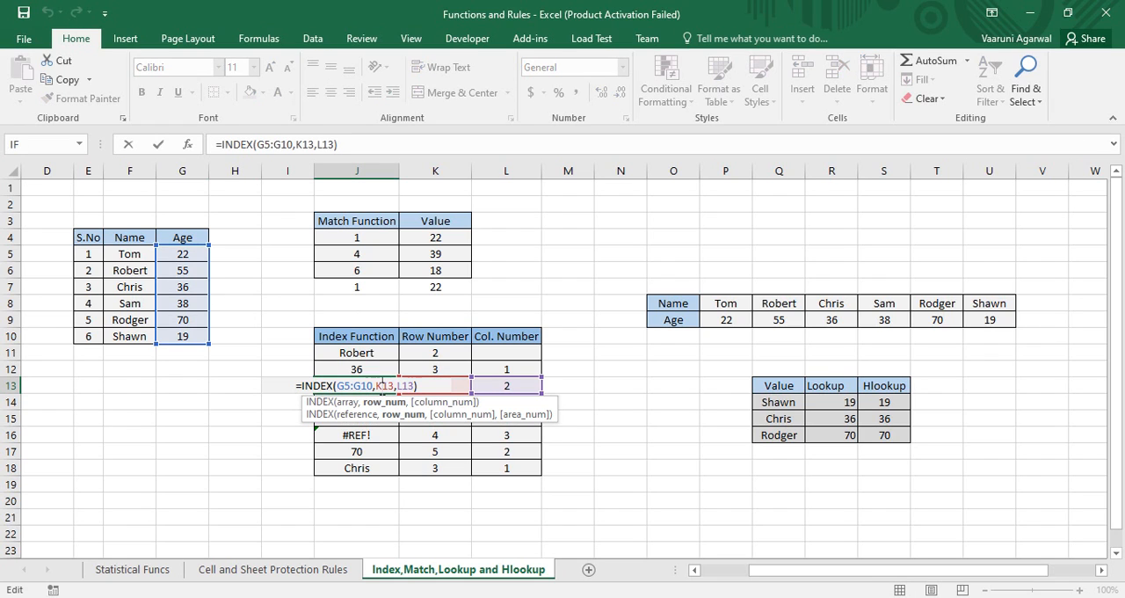
pyautogui.moveTo(421, 385); pyautogui.dragTo(375, 387)
pyautogui.press('BackSpace')
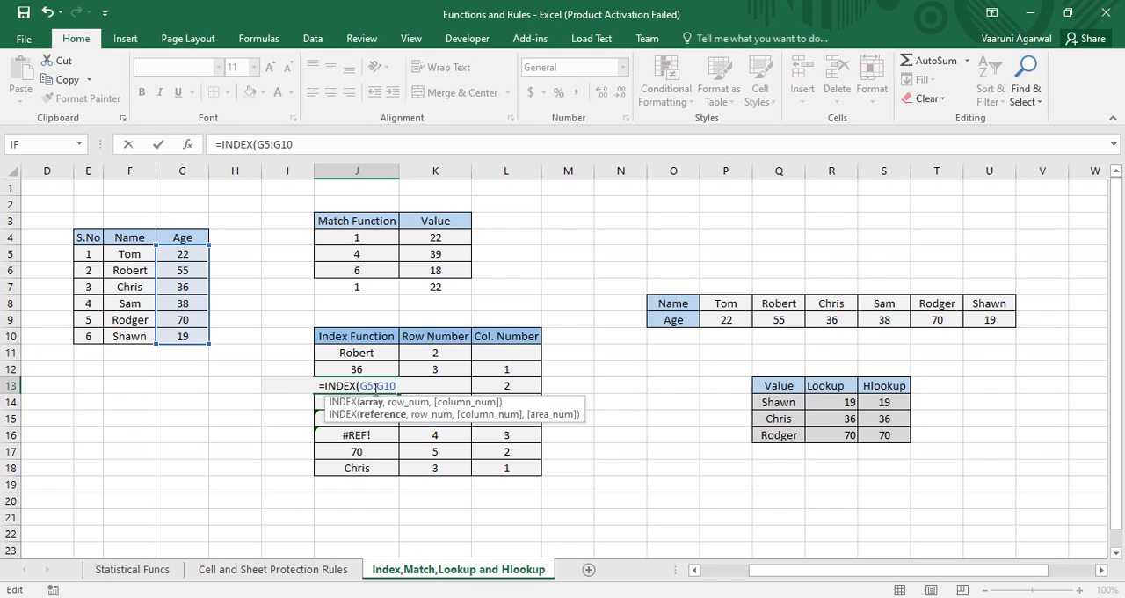
pyautogui.write(',')
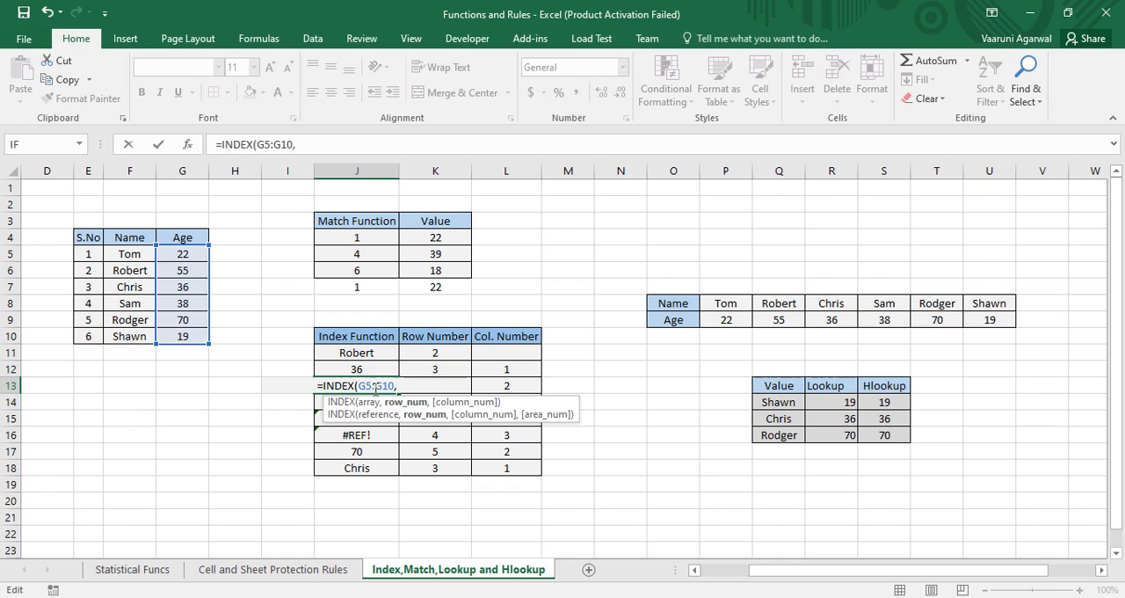
pyautogui.click(456, 385)
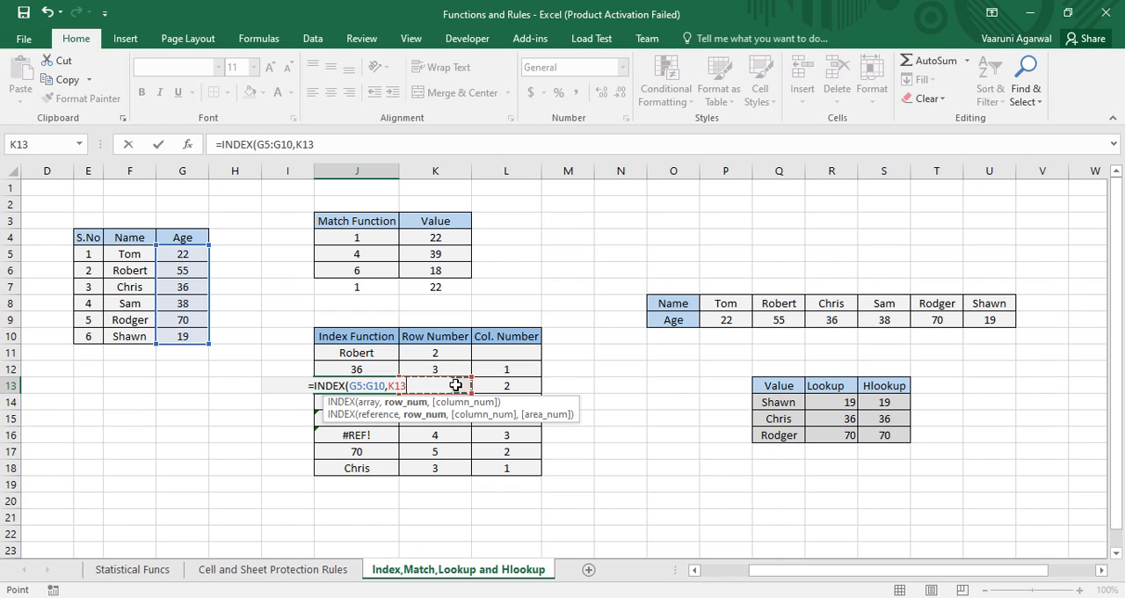
pyautogui.write(',')
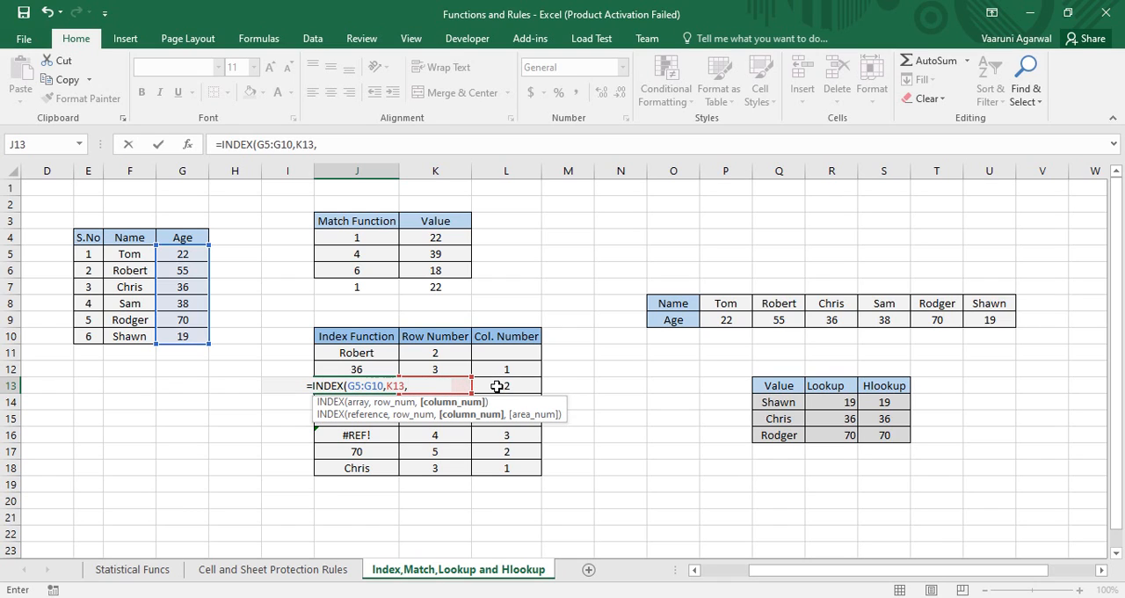
pyautogui.click(496, 386)
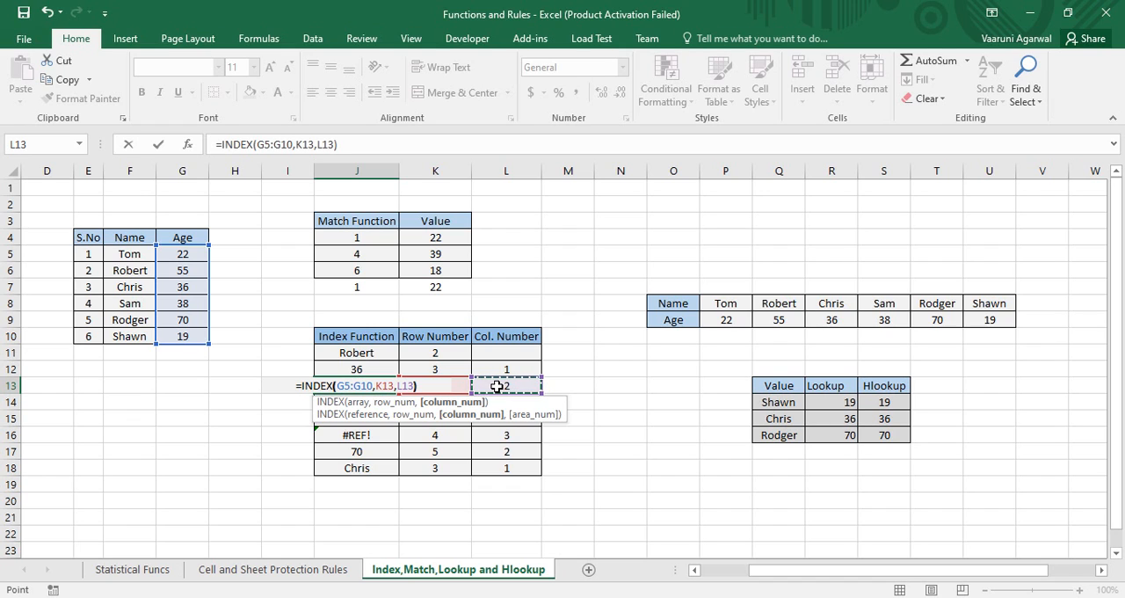
pyautogui.write(')')
pyautogui.press('Return')
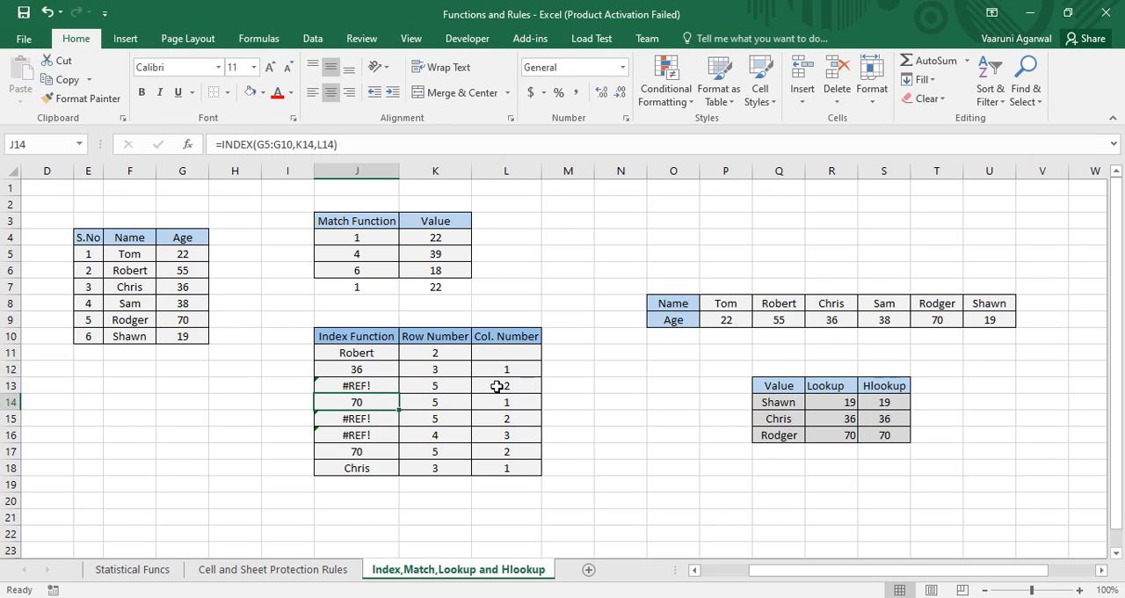
pyautogui.click(417, 424)
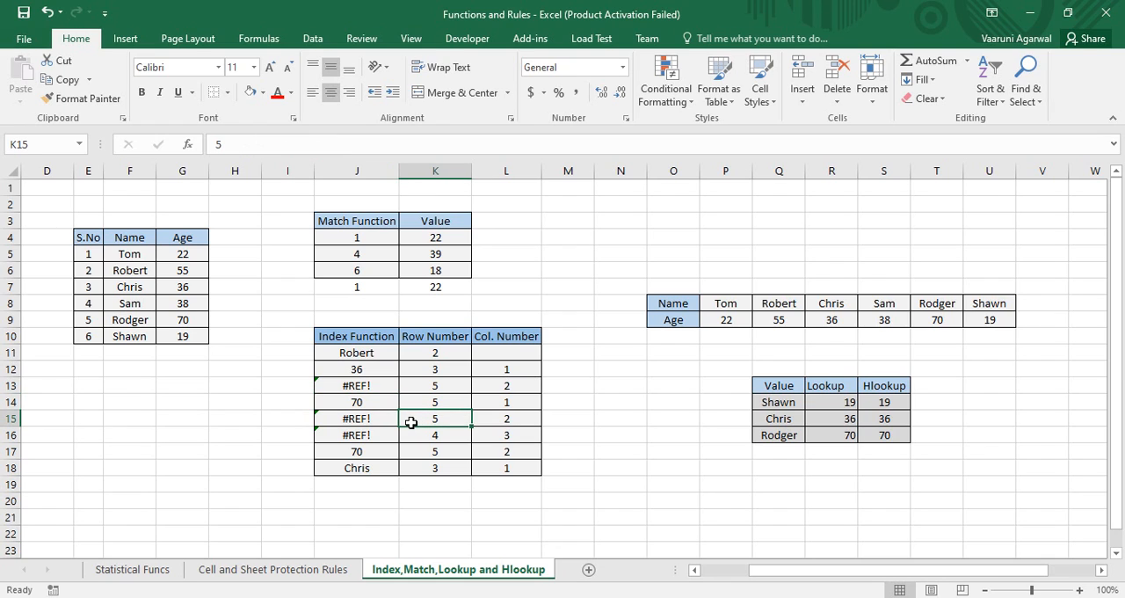
# Clear the existing formula in J17 and start a new INDEX formula there
pyautogui.click(433, 442)
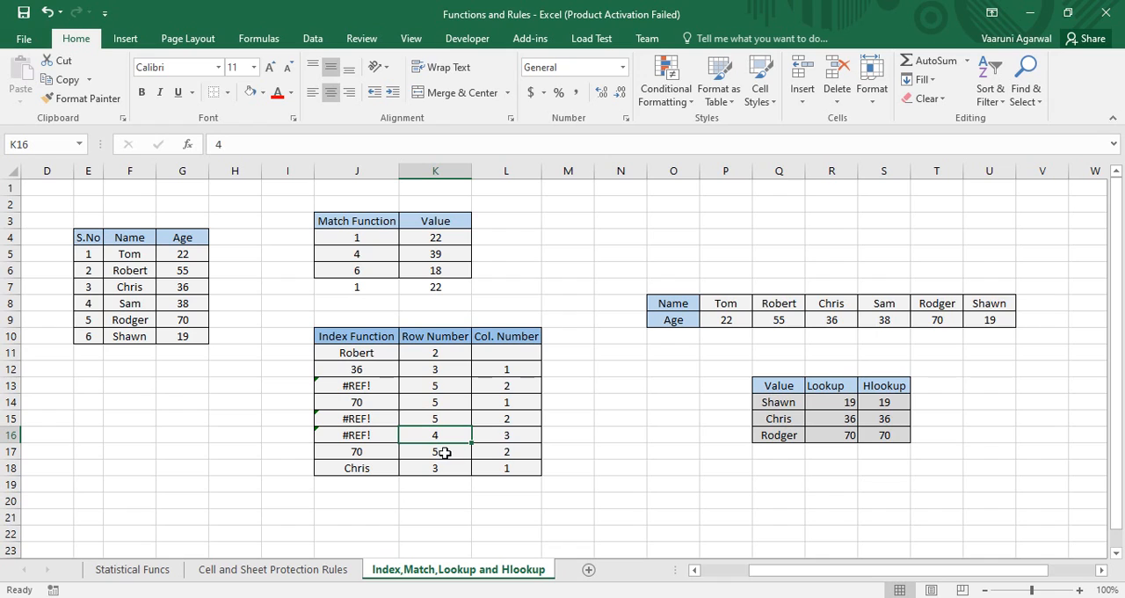
pyautogui.click(375, 454)
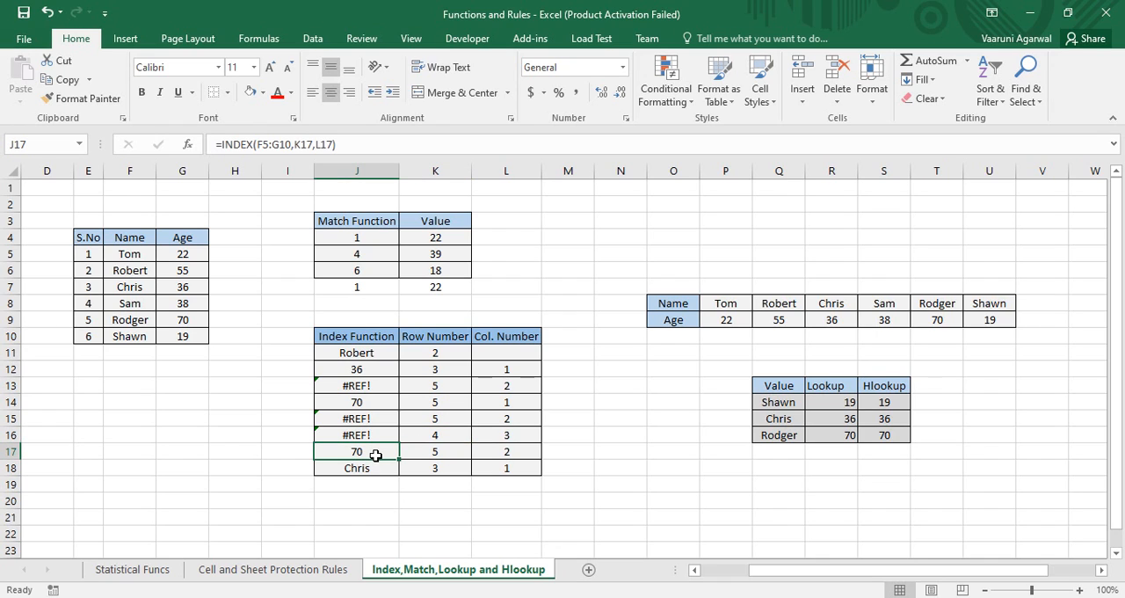
pyautogui.doubleClick(360, 453)
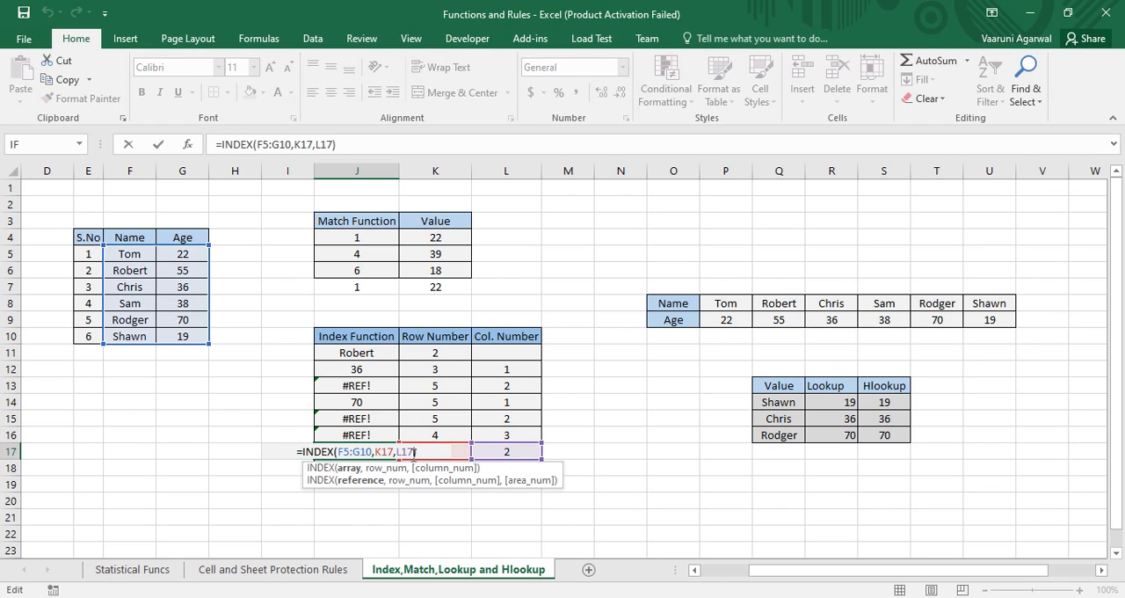
pyautogui.moveTo(358, 452); pyautogui.dragTo(293, 460)
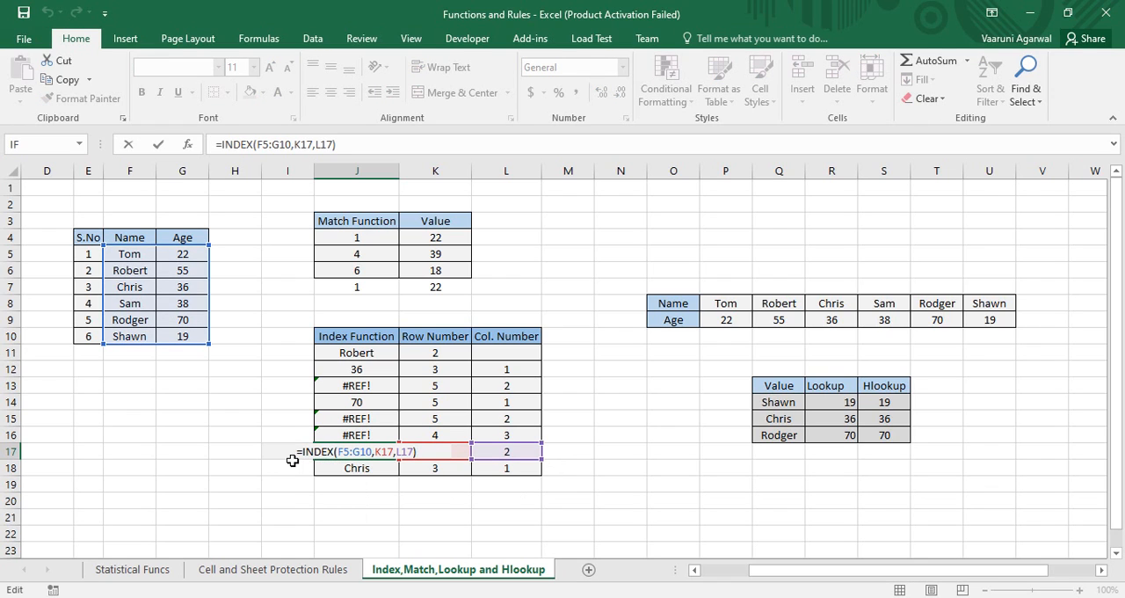
pyautogui.moveTo(426, 451); pyautogui.dragTo(308, 450)
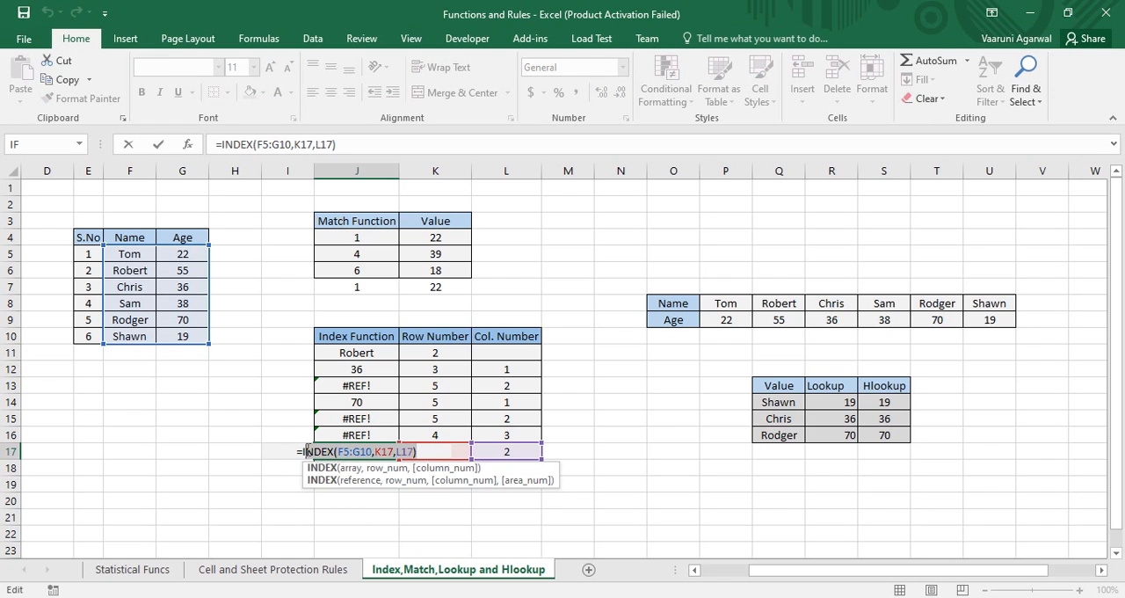
pyautogui.write('=I')
pyautogui.press('BackSpace')
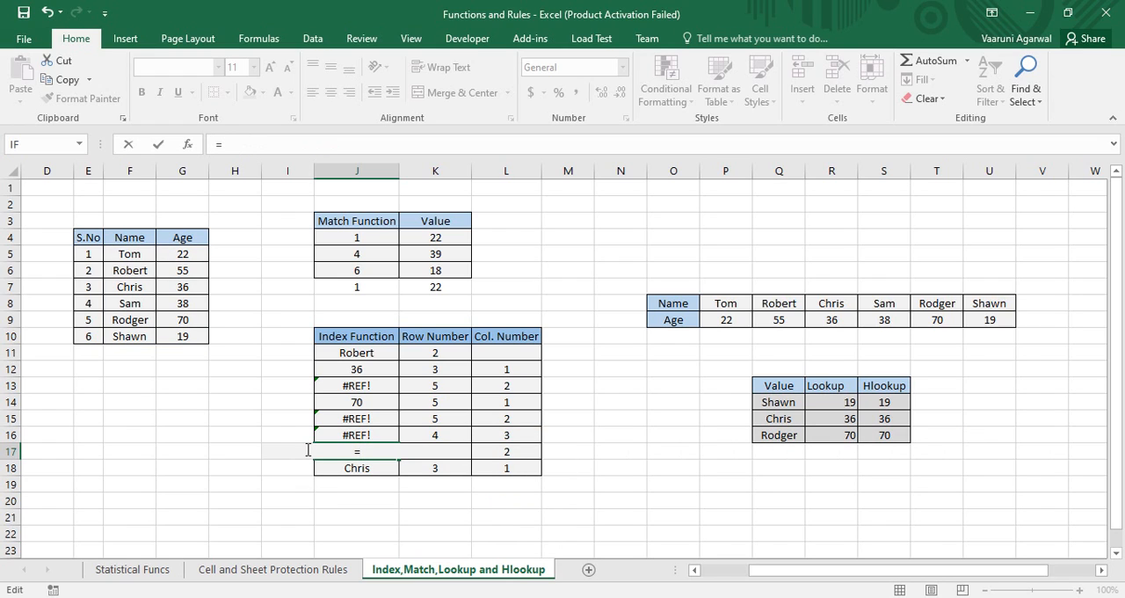
pyautogui.write('in')
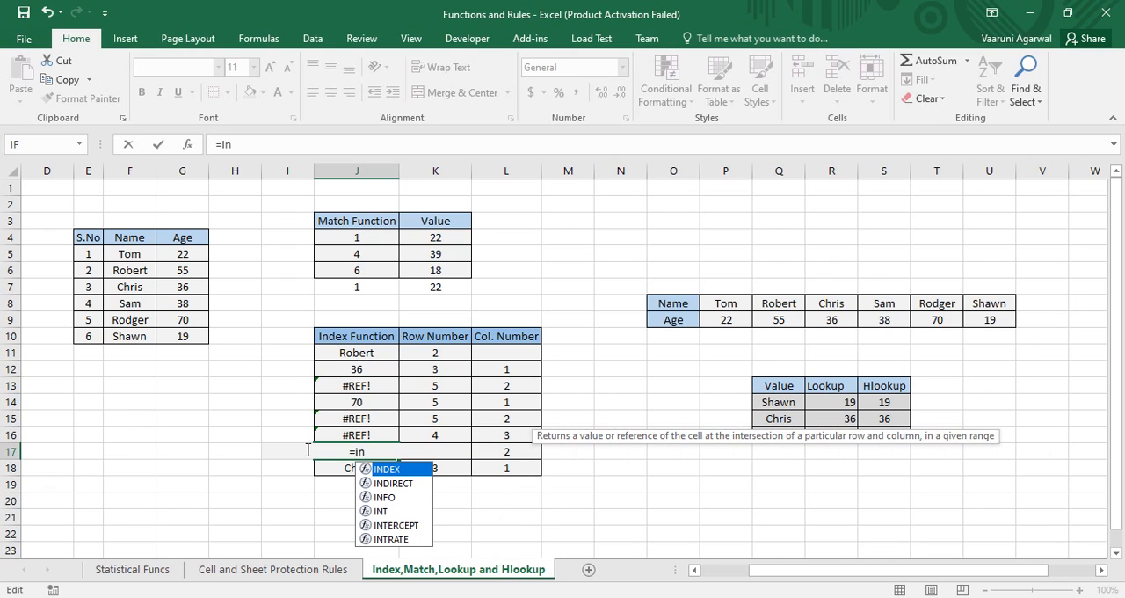
pyautogui.write('dex')
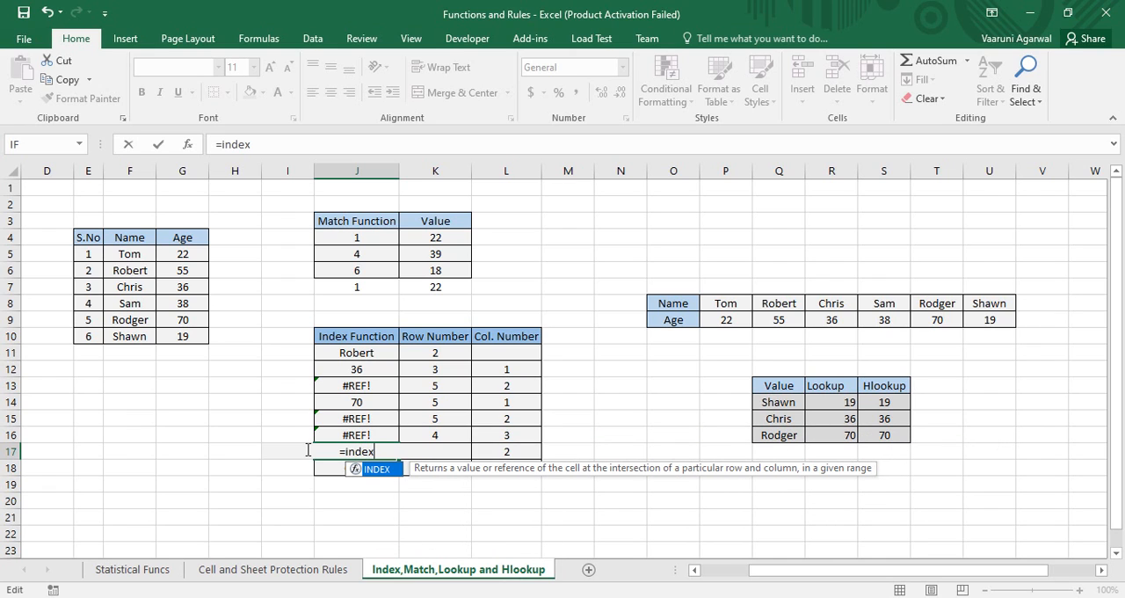
pyautogui.press('Tab')
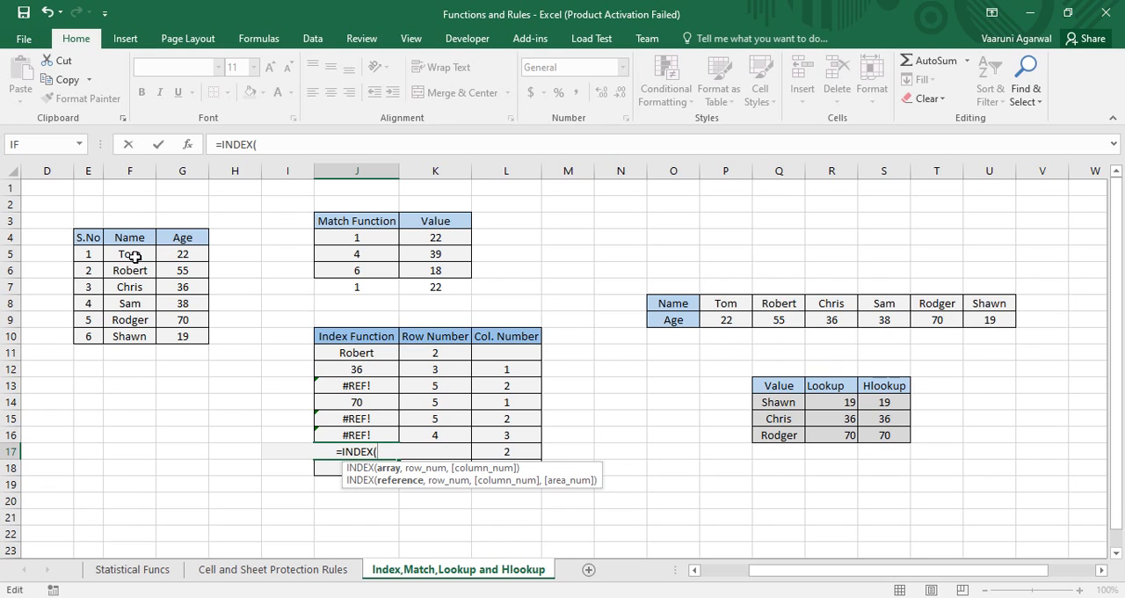
# Complete the J17 formula as =INDEX(F5:G10,K17,L17), using the Name and Age values as the array
pyautogui.moveTo(112, 254); pyautogui.dragTo(181, 336)
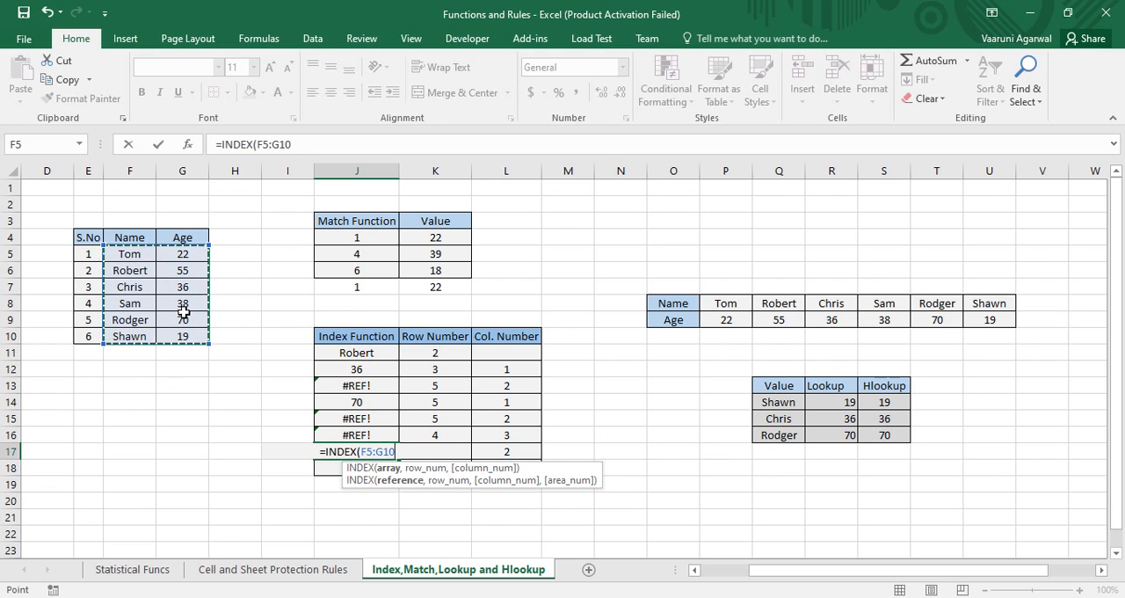
pyautogui.write(',')
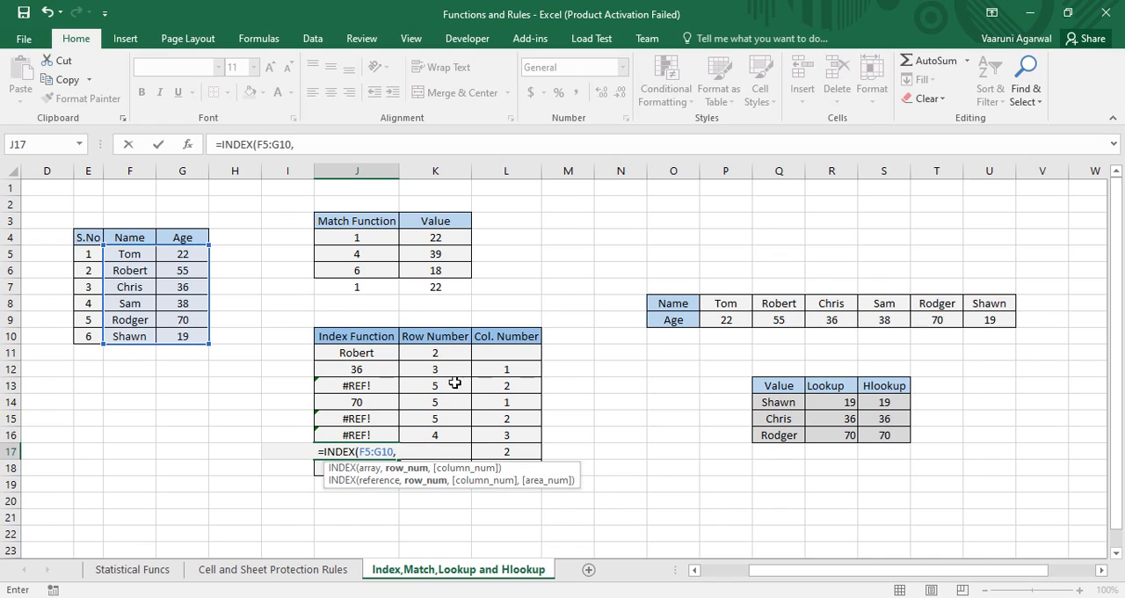
pyautogui.click(458, 451)
pyautogui.write('m')
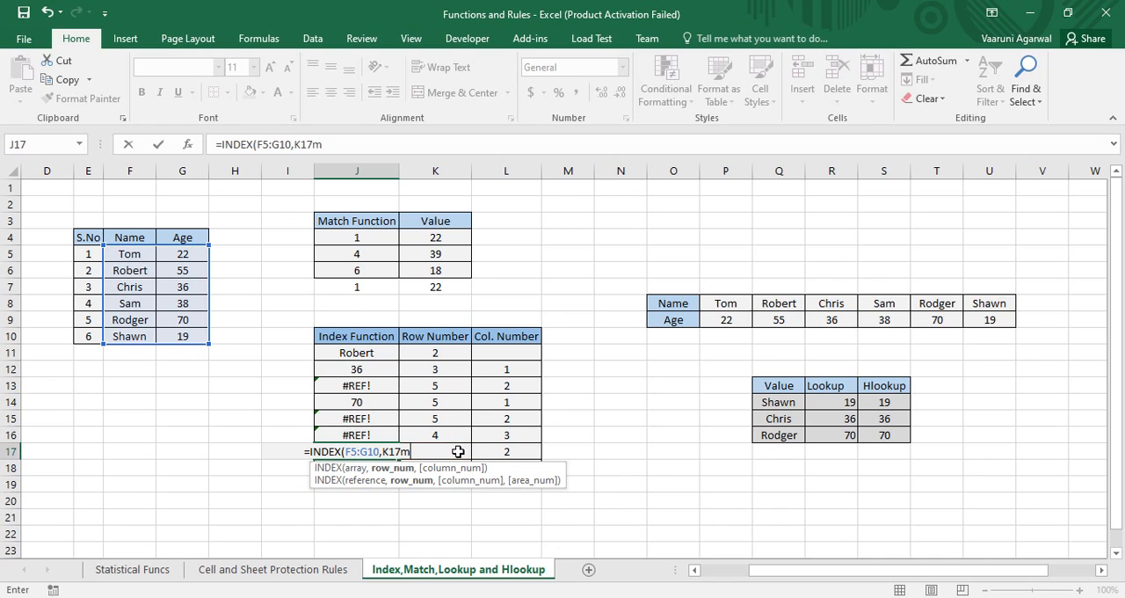
pyautogui.press('BackSpace')
pyautogui.write(',')
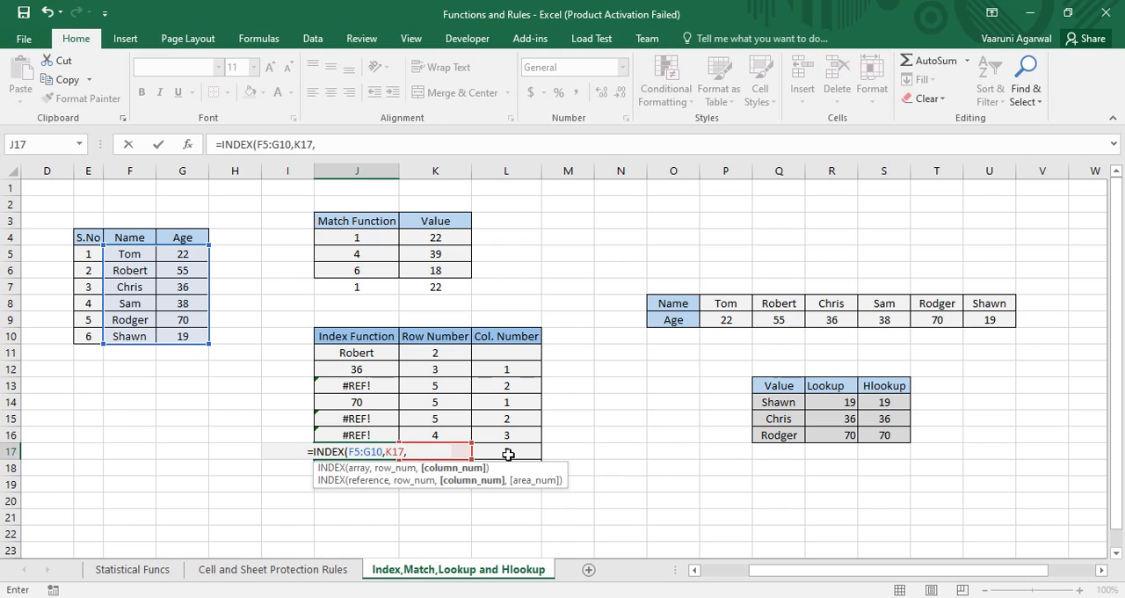
pyautogui.click(508, 452)
pyautogui.write(')')
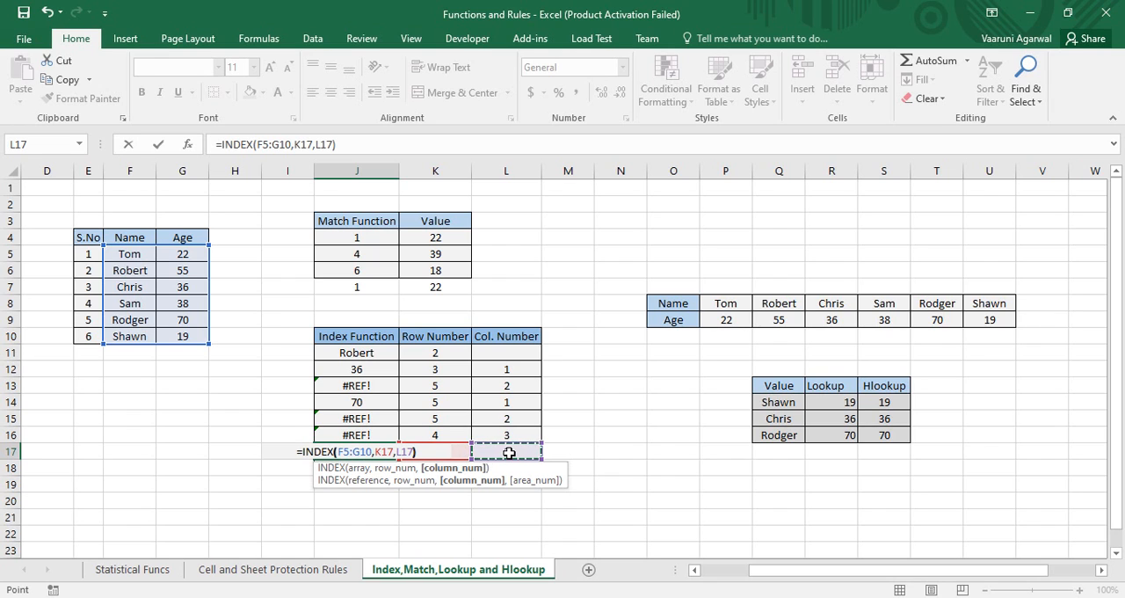
pyautogui.press('Return')
# Compare the INDEX result in J17 with the Name and Age entries in F9 and G9
pyautogui.click(375, 451)
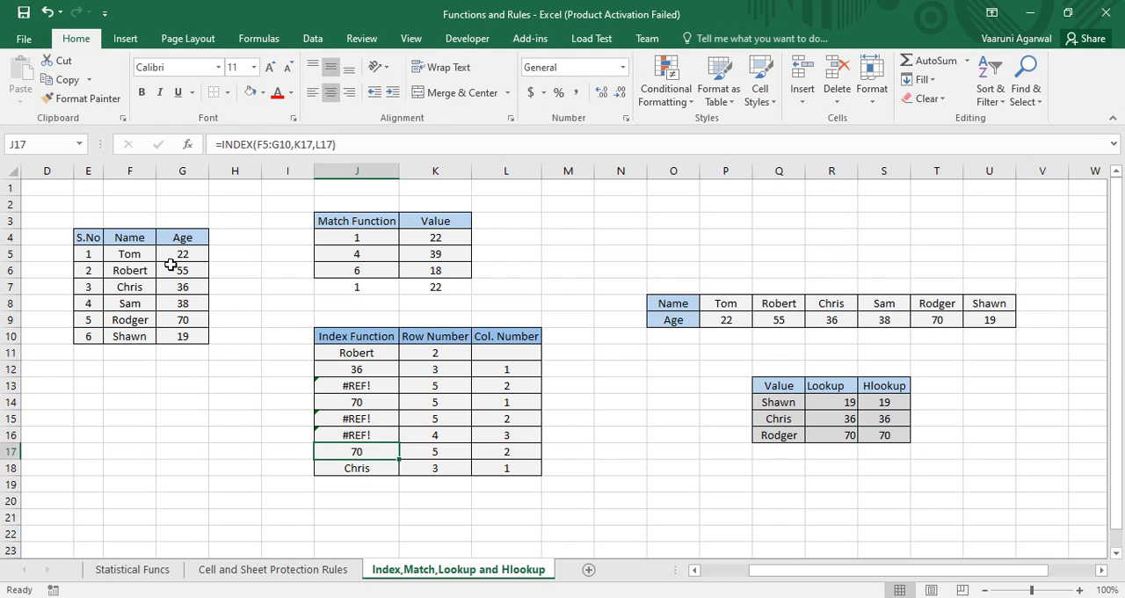
pyautogui.click(136, 317)
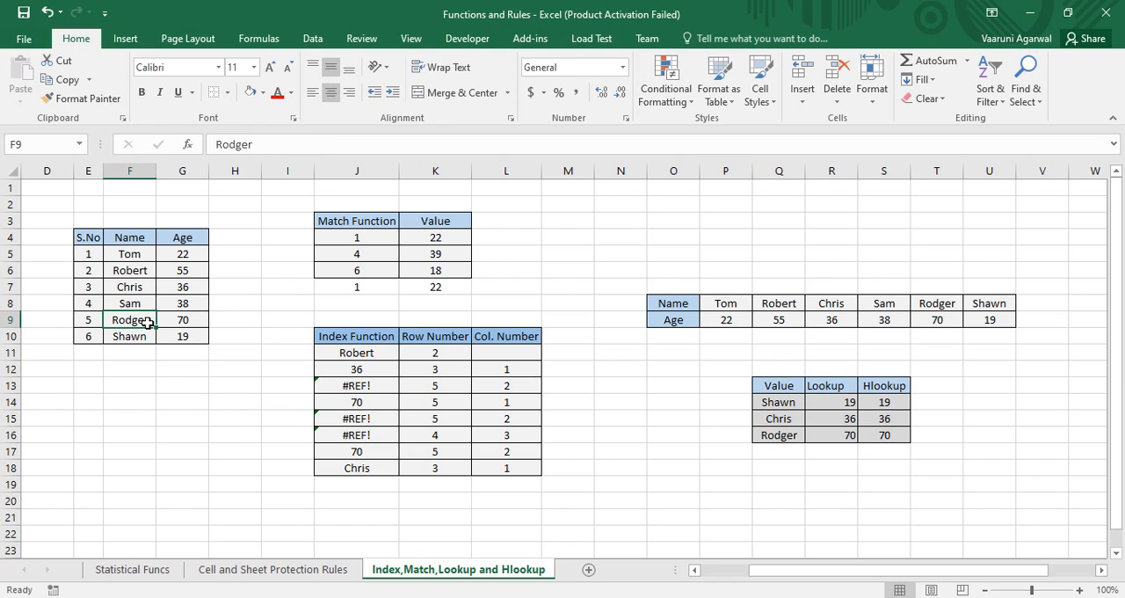
pyautogui.click(179, 318)
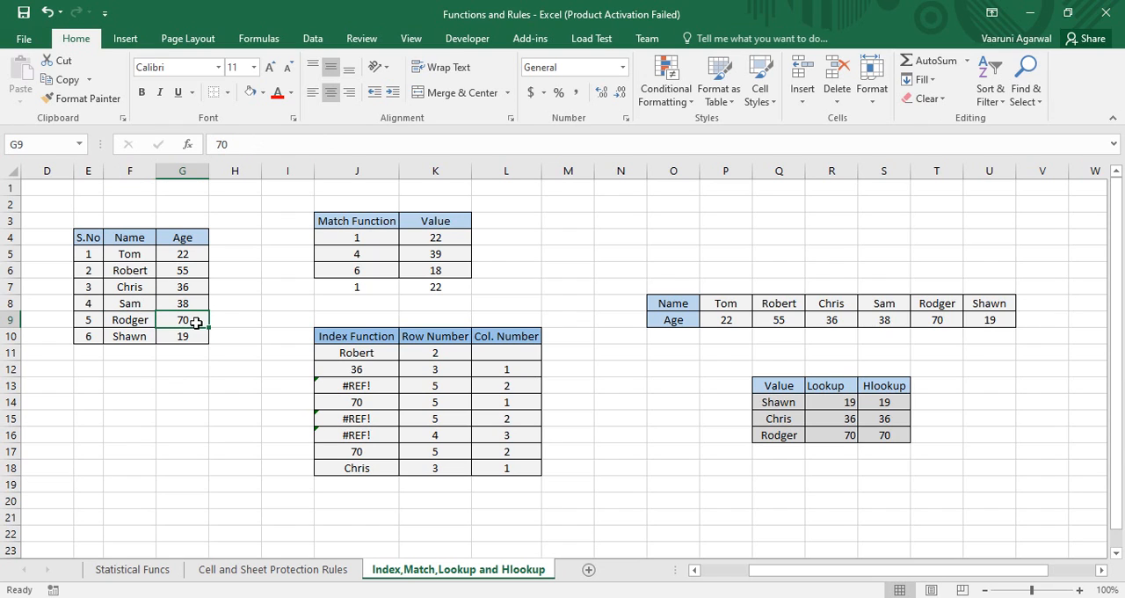
# Remove the arguments of the INDEX formula in J18 and set its array to E5:G10, covering the S.No, Name and Age values
pyautogui.click(379, 466)
pyautogui.doubleClick(414, 467)
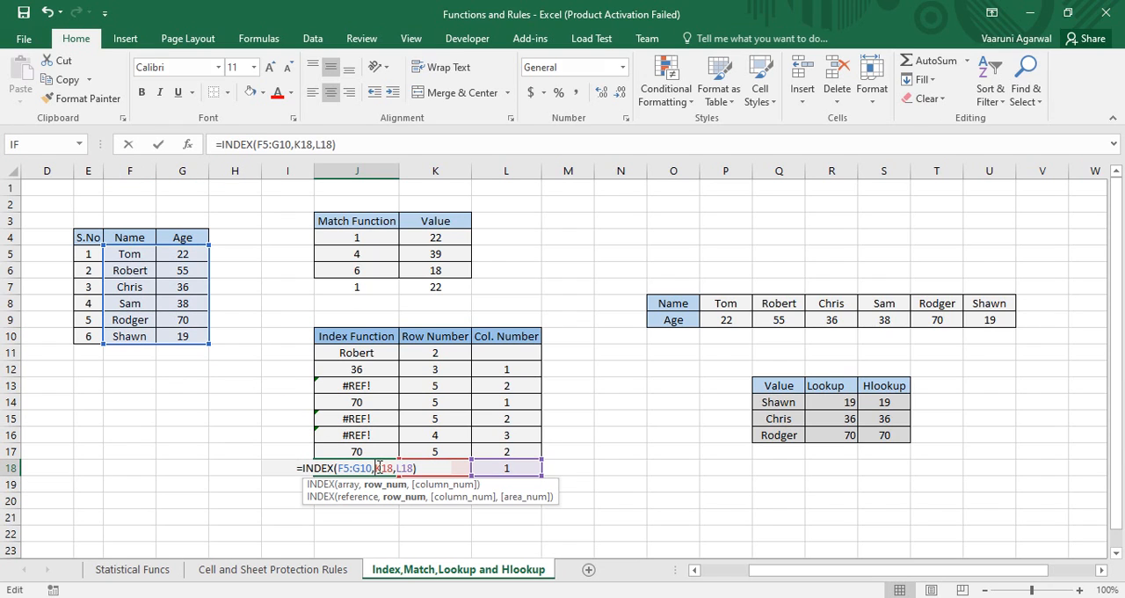
pyautogui.moveTo(418, 468); pyautogui.dragTo(335, 474)
pyautogui.press('BackSpace')
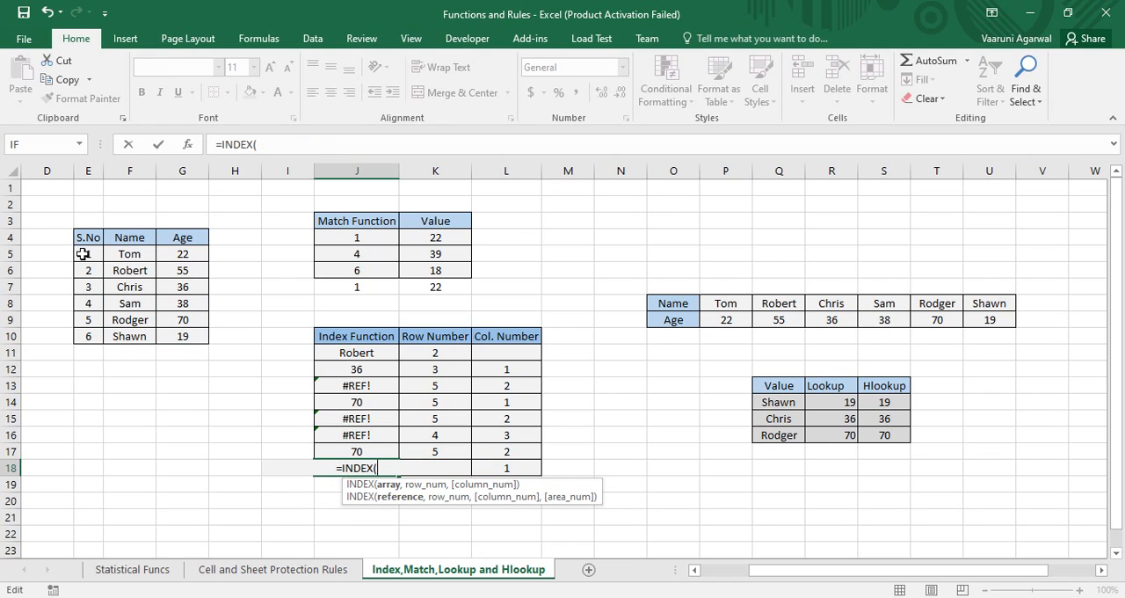
pyautogui.moveTo(83, 254); pyautogui.dragTo(206, 345)
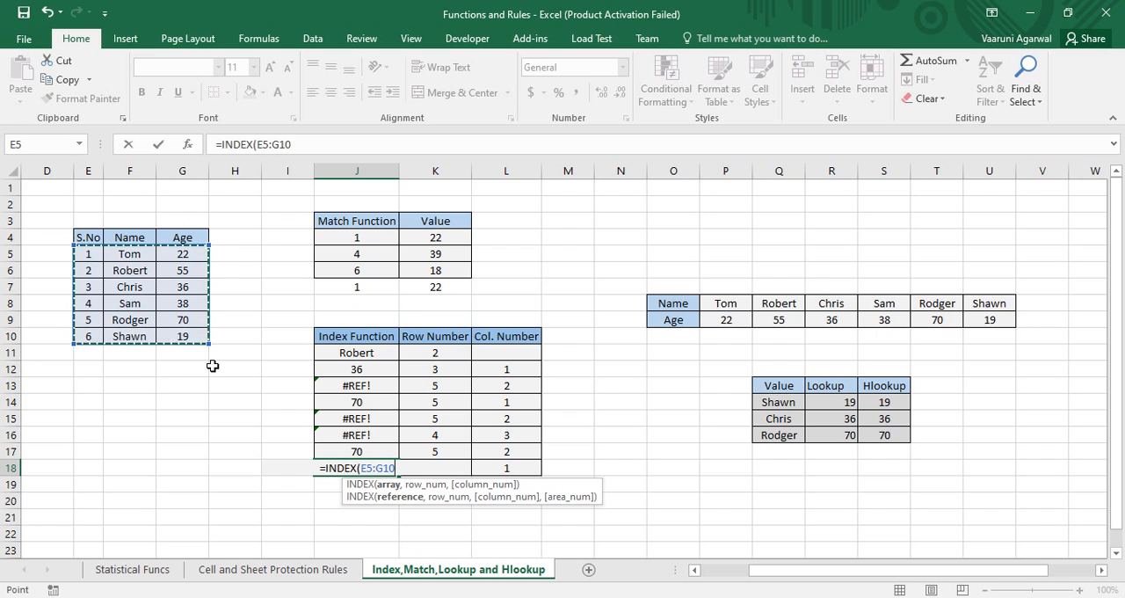
pyautogui.write(',')
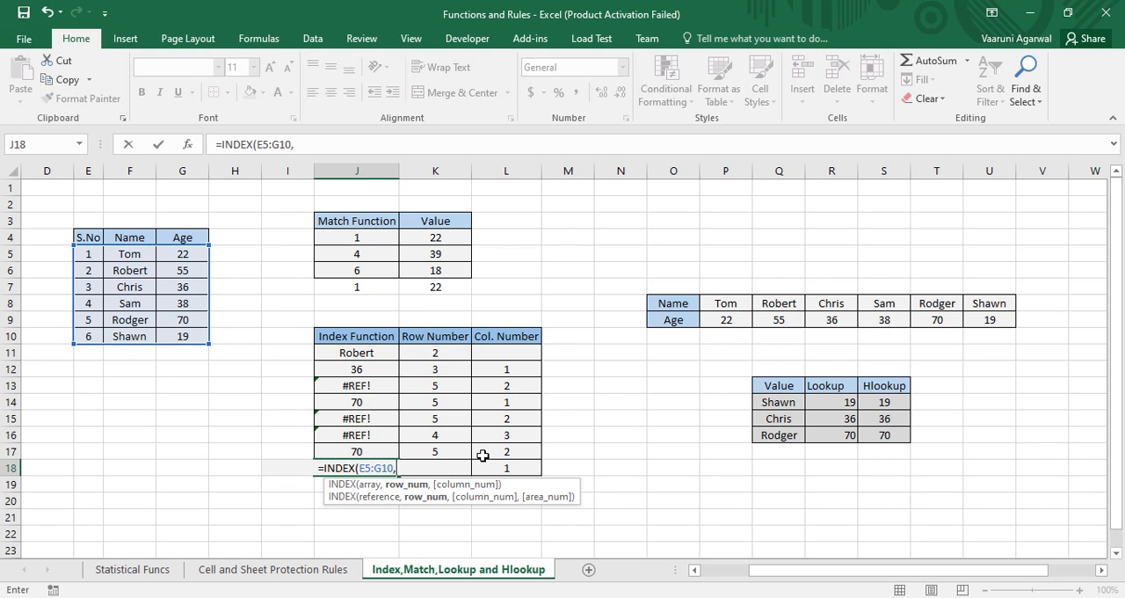
# Complete the J18 formula as =INDEX(E5:G10,K18,2), with K18 as row number and 2 as column number
pyautogui.click(457, 466)
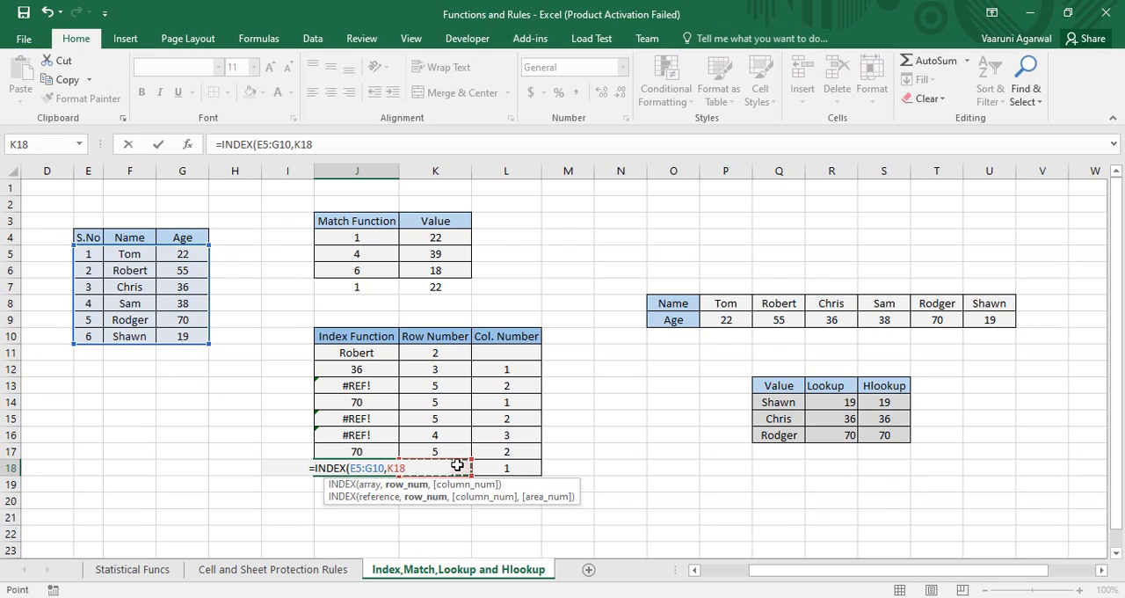
pyautogui.write(',')
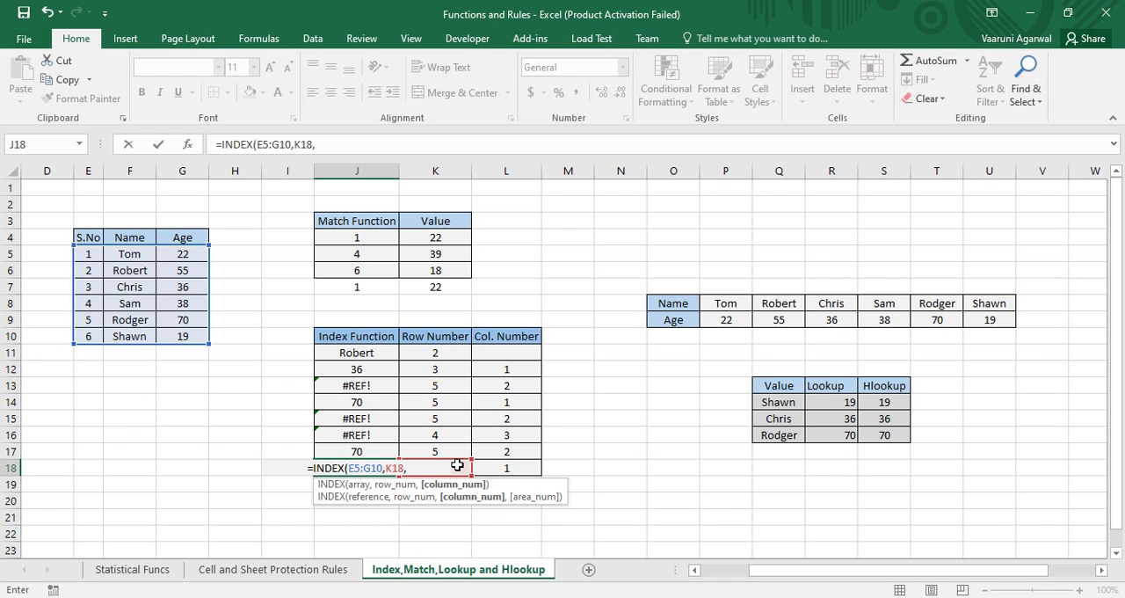
pyautogui.write('2)')
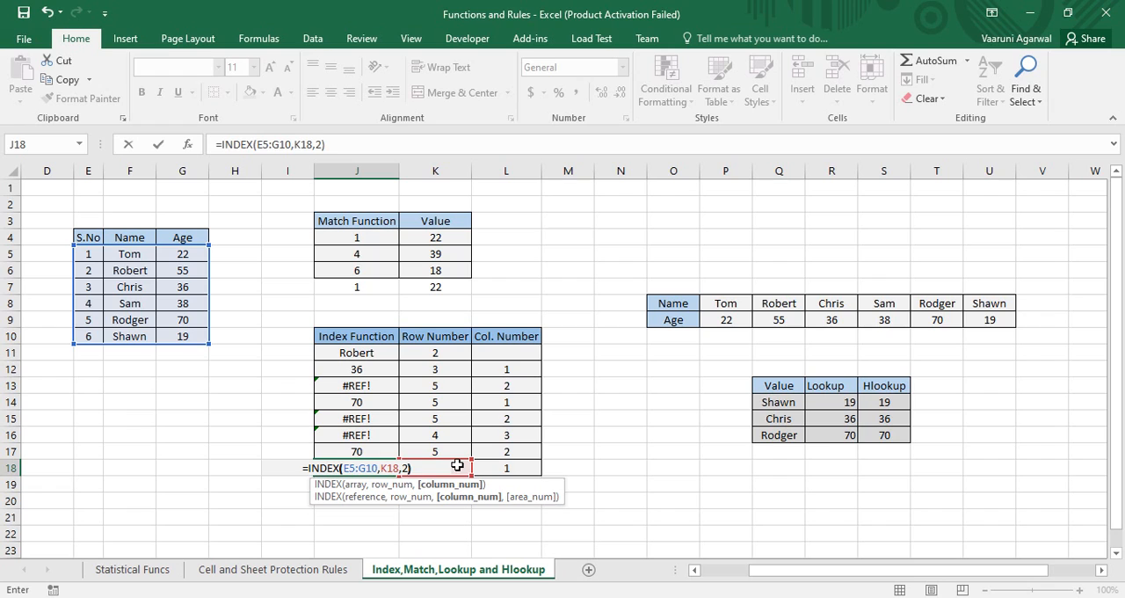
pyautogui.press('Return')
pyautogui.click(380, 468)
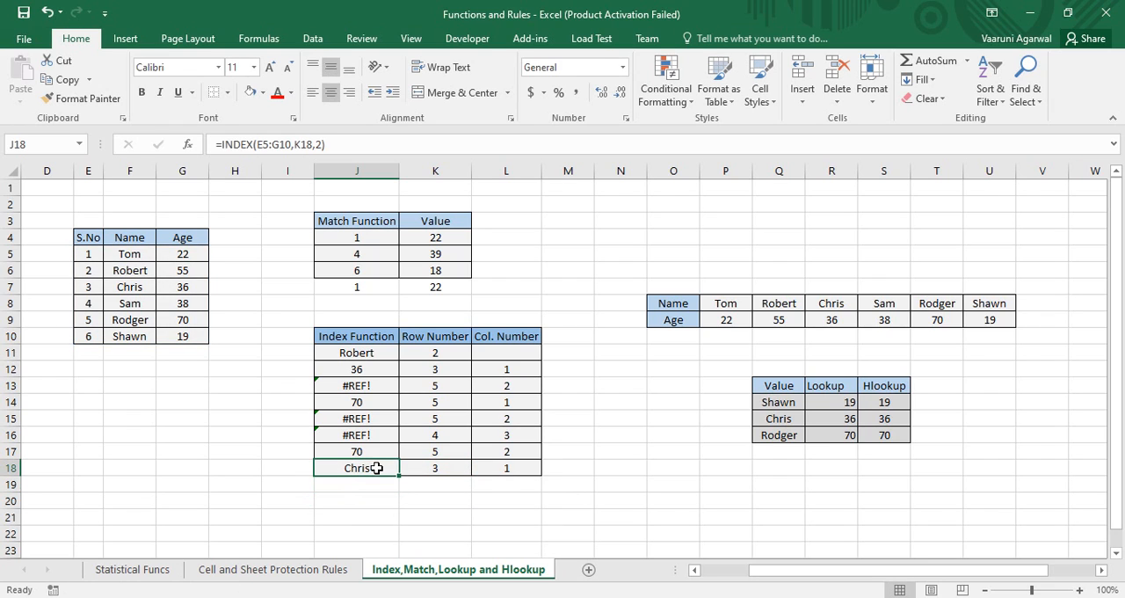
pyautogui.press('BackSpace')
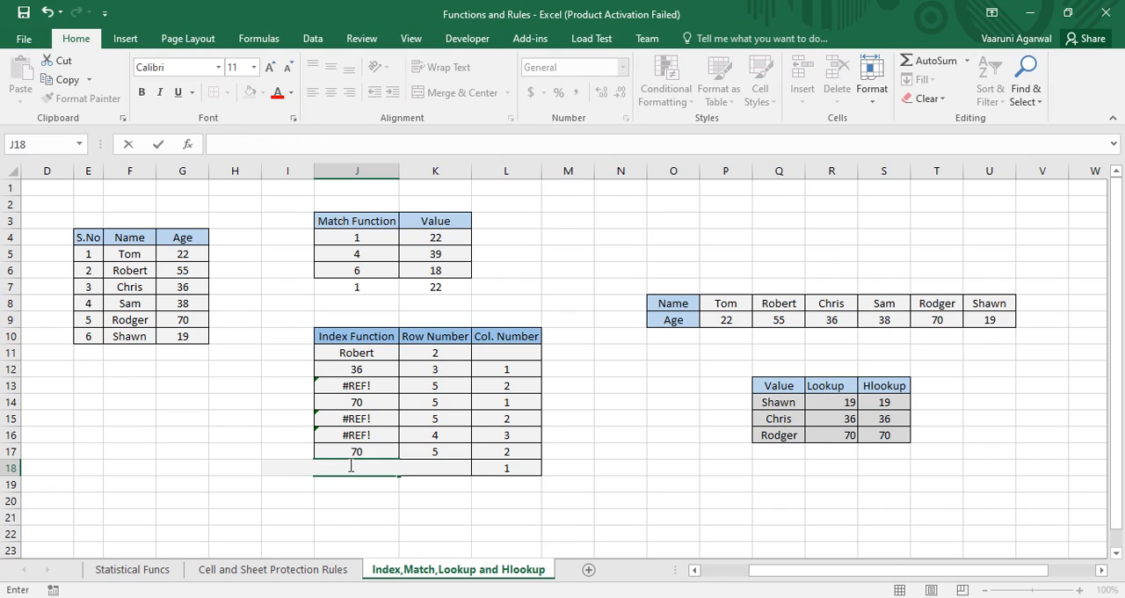
pyautogui.hotkey('ctrl', 'z')
pyautogui.click(403, 499)
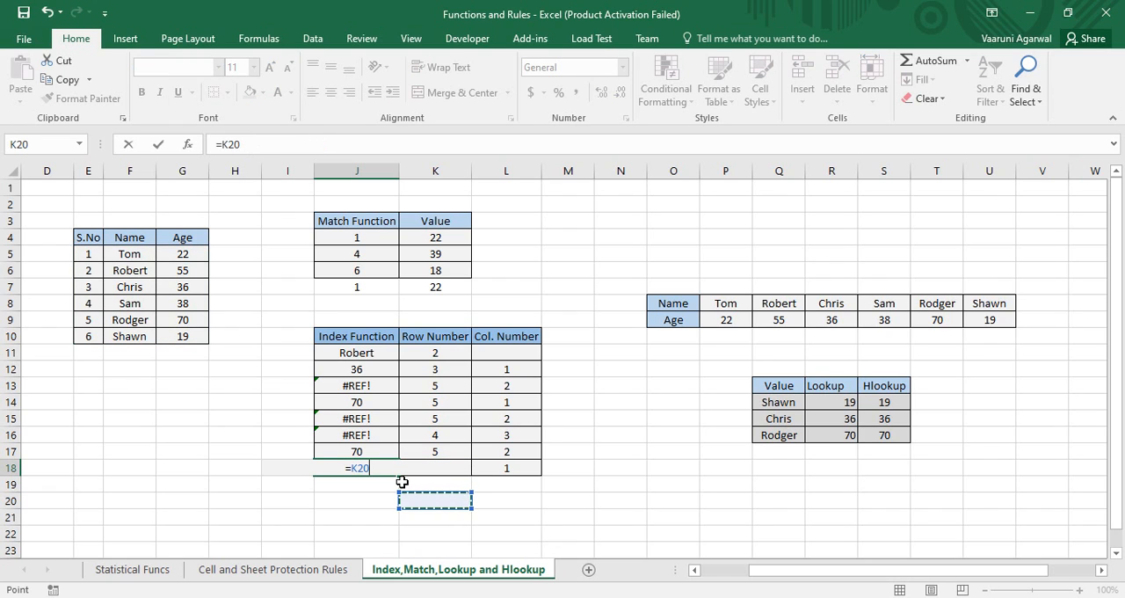
pyautogui.press('BackSpace')
pyautogui.hotkey('ctrl', 'z')
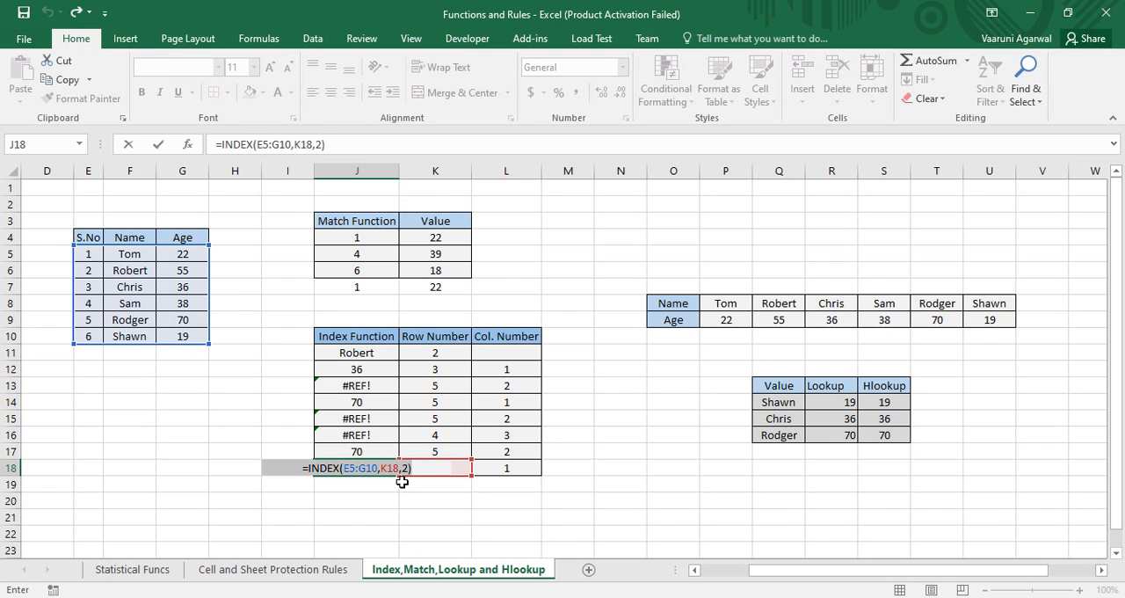
pyautogui.press('Return')
# Compare the row number in K18 with the Name column entries in F5 and F7
pyautogui.click(433, 470)
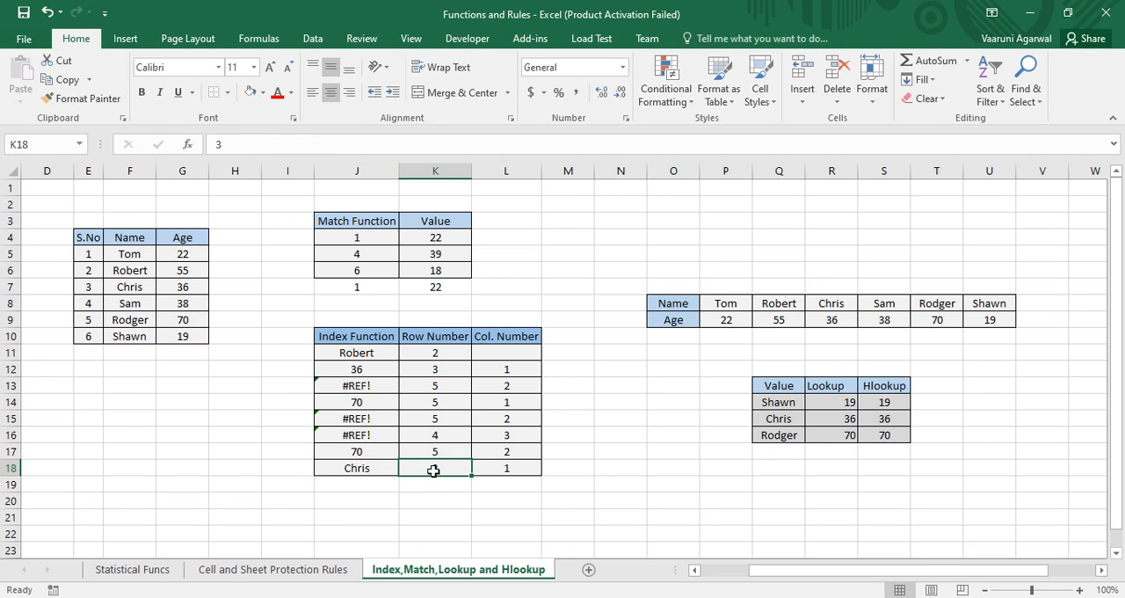
pyautogui.click(128, 254)
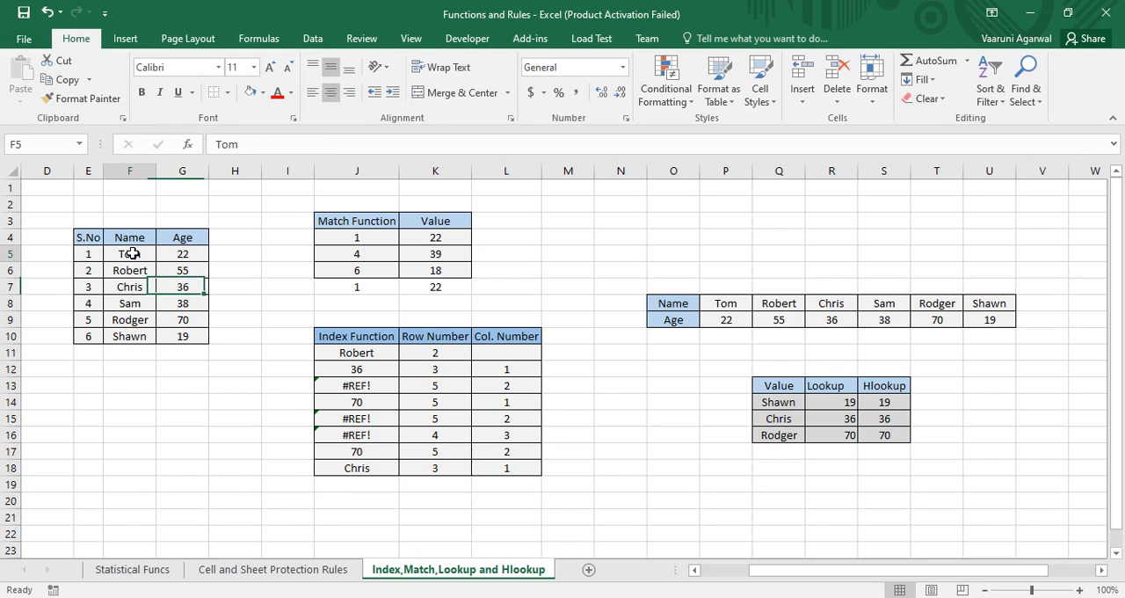
pyautogui.click(142, 288)
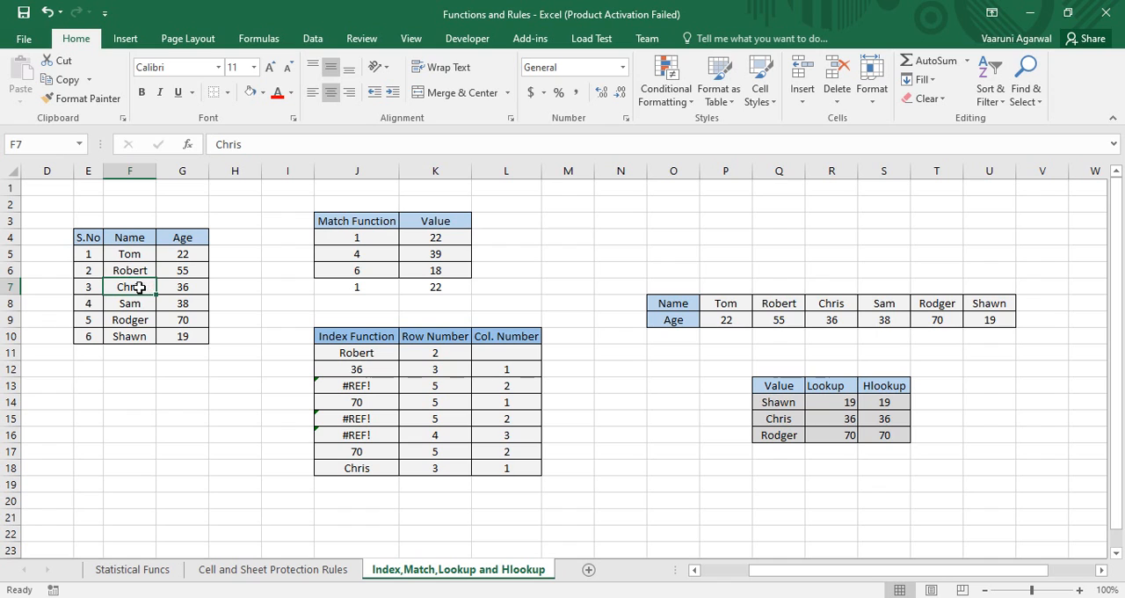
# Remove the arguments and most of the function name from the HLOOKUP formula in S14, including its closing parenthesis
pyautogui.moveTo(776, 571); pyautogui.dragTo(866, 562)
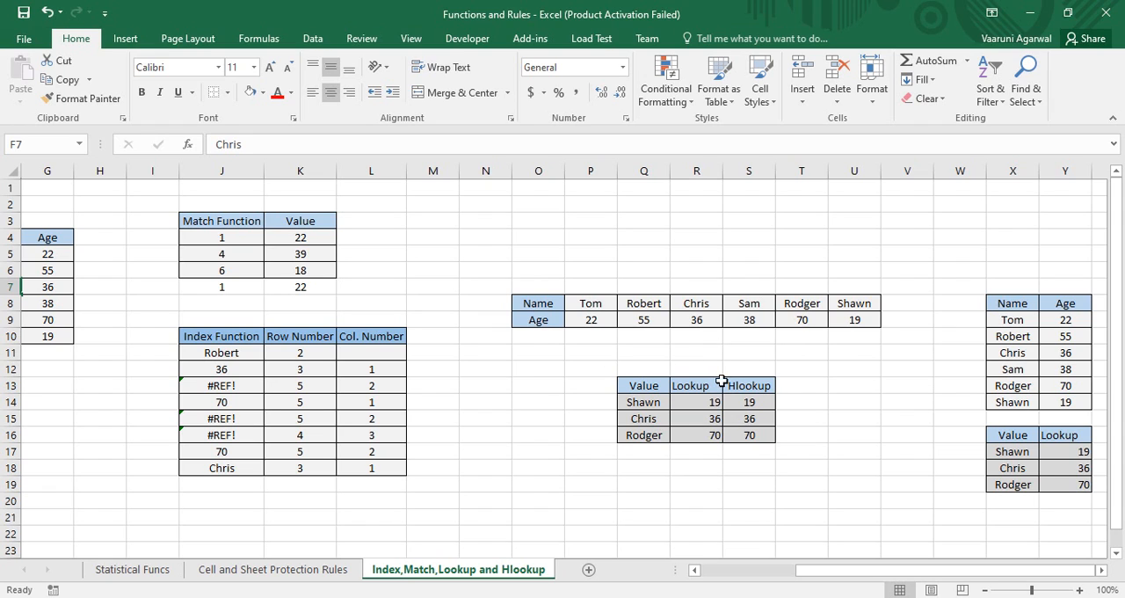
pyautogui.doubleClick(752, 404)
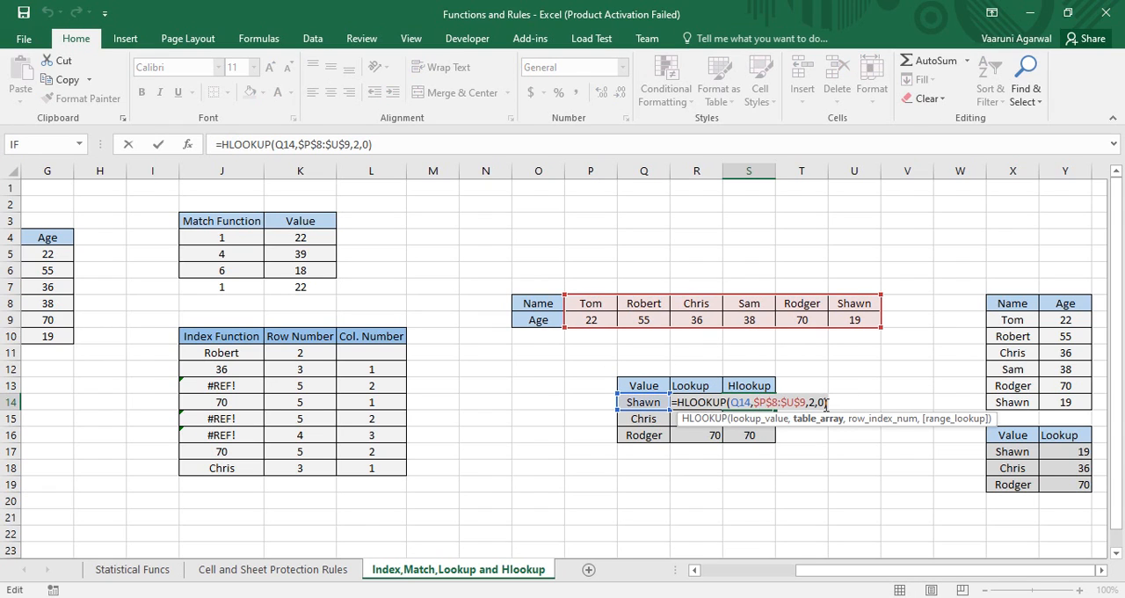
pyautogui.moveTo(826, 404); pyautogui.dragTo(732, 406)
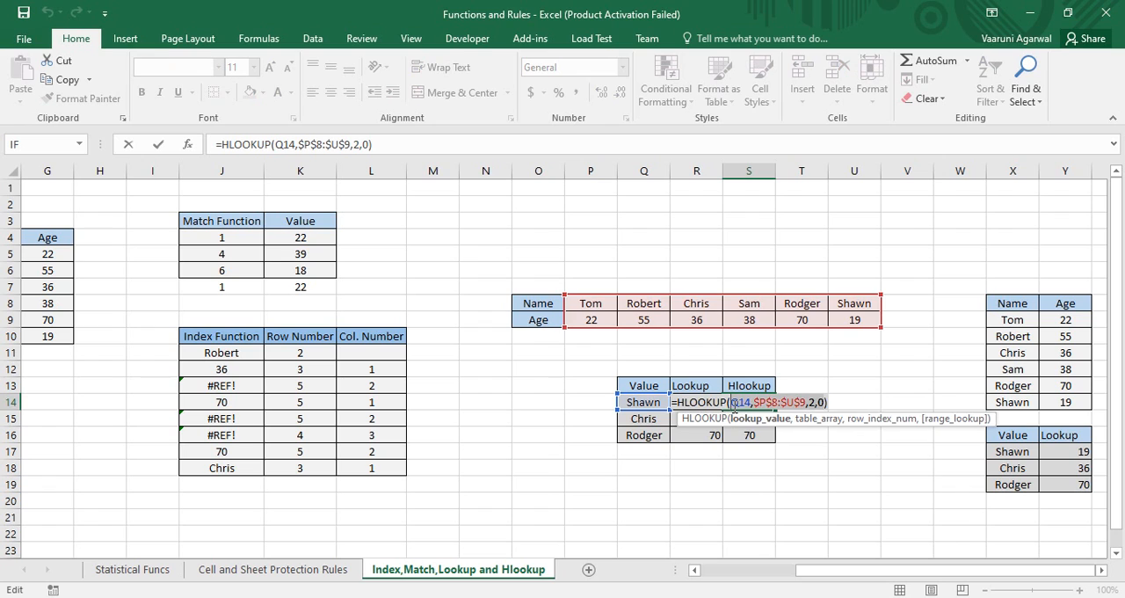
pyautogui.press('BackSpace')
pyautogui.press('BackSpace')
pyautogui.press('BackSpace')
pyautogui.press('BackSpace')
pyautogui.press('BackSpace')
pyautogui.press('BackSpace')
pyautogui.press('BackSpace')
pyautogui.press('BackSpace')
pyautogui.press('BackSpace')
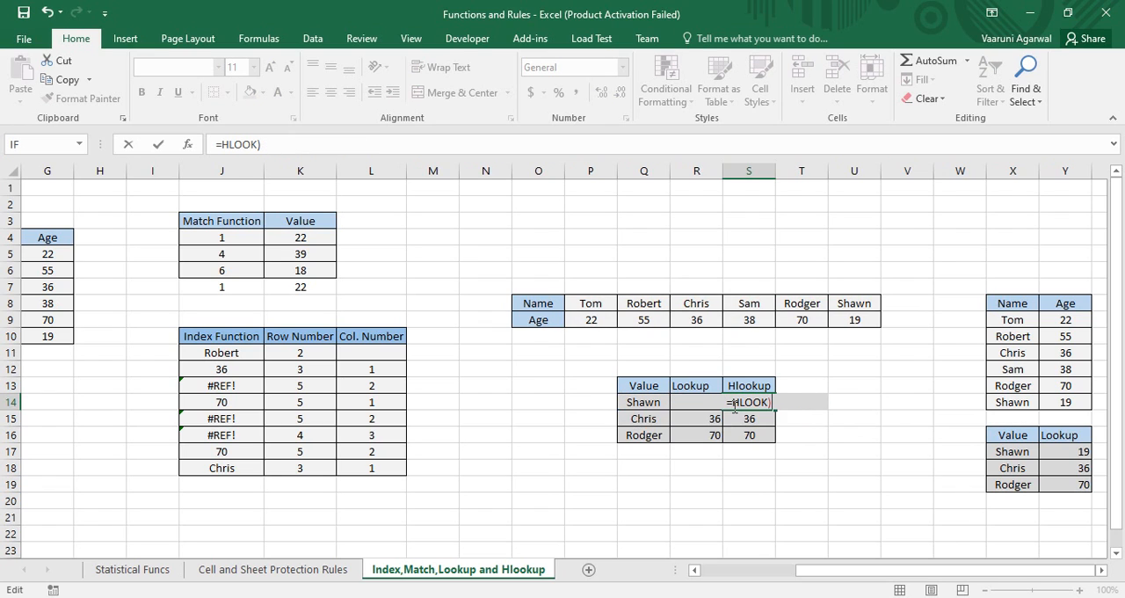
pyautogui.press('Delete')
# Restart the HLOOKUP formula in S14 with Q14 as lookup value and P8:U9, the Name and Age rows, as table array
pyautogui.write('hlo')
pyautogui.press('Tab')
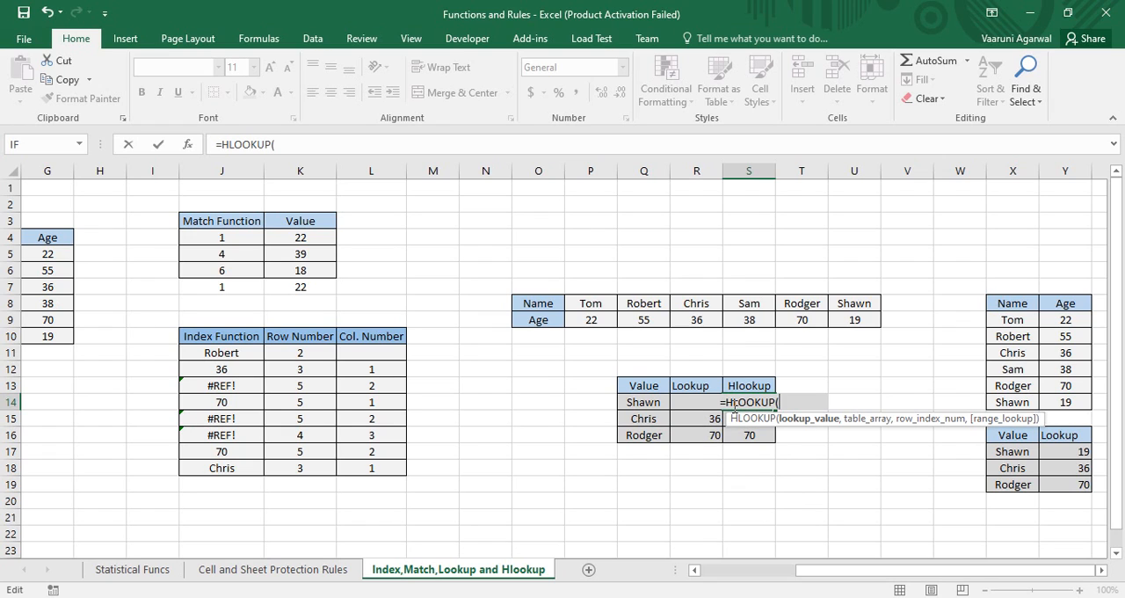
pyautogui.click(642, 401)
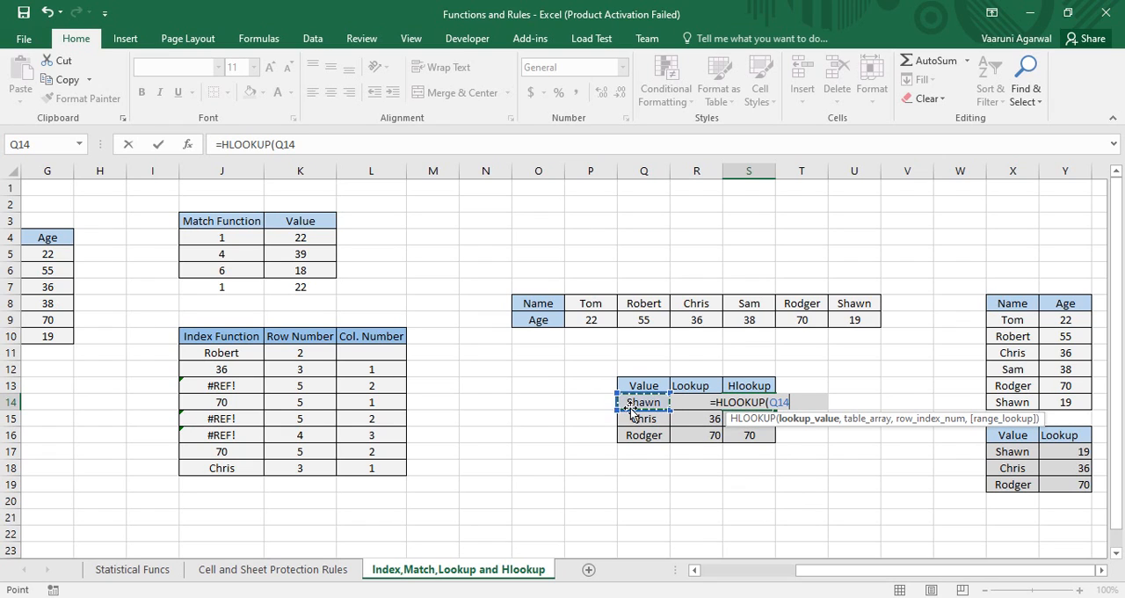
pyautogui.write(',')
pyautogui.click(578, 303)
pyautogui.moveTo(579, 303); pyautogui.dragTo(845, 312)
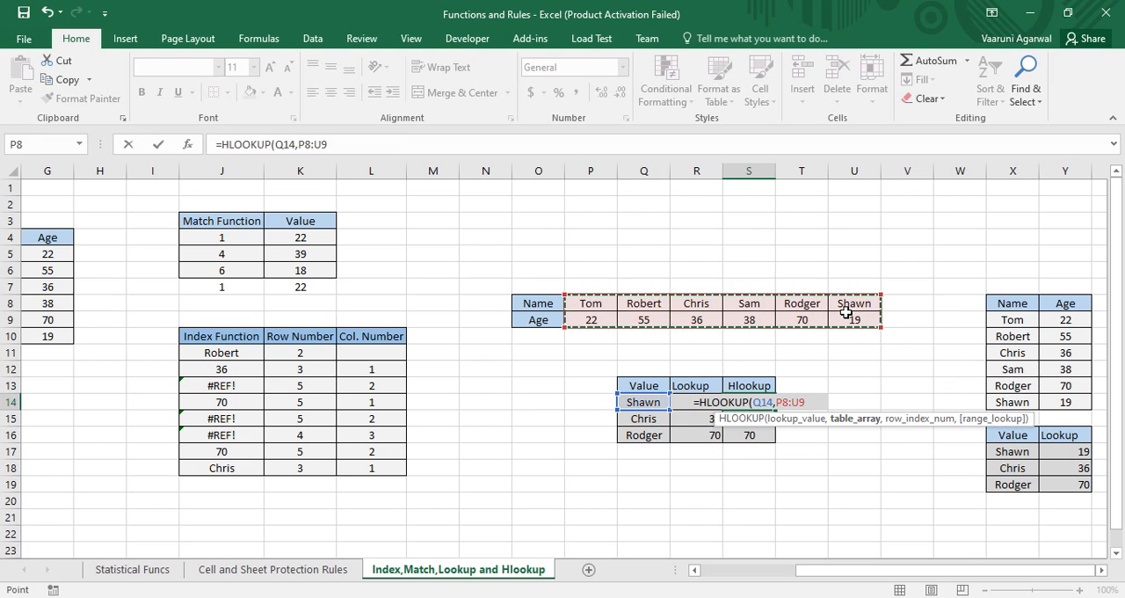
# Complete the S14 formula as =HLOOKUP(Q14,P8:U9,2,0), with row index 2 and exact match 0
pyautogui.write(',')
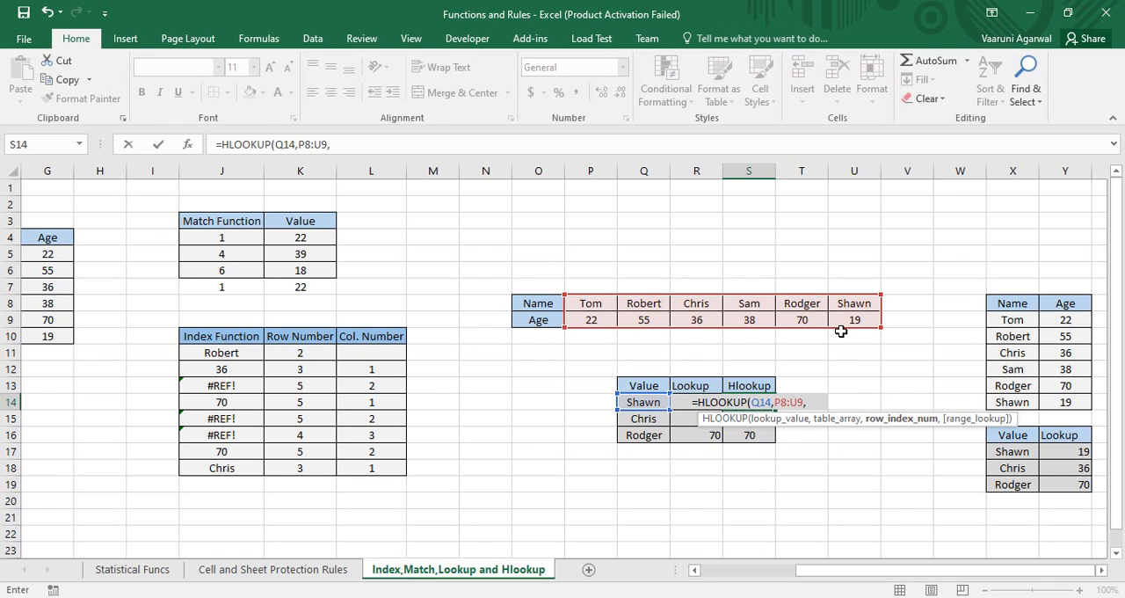
pyautogui.write('2')
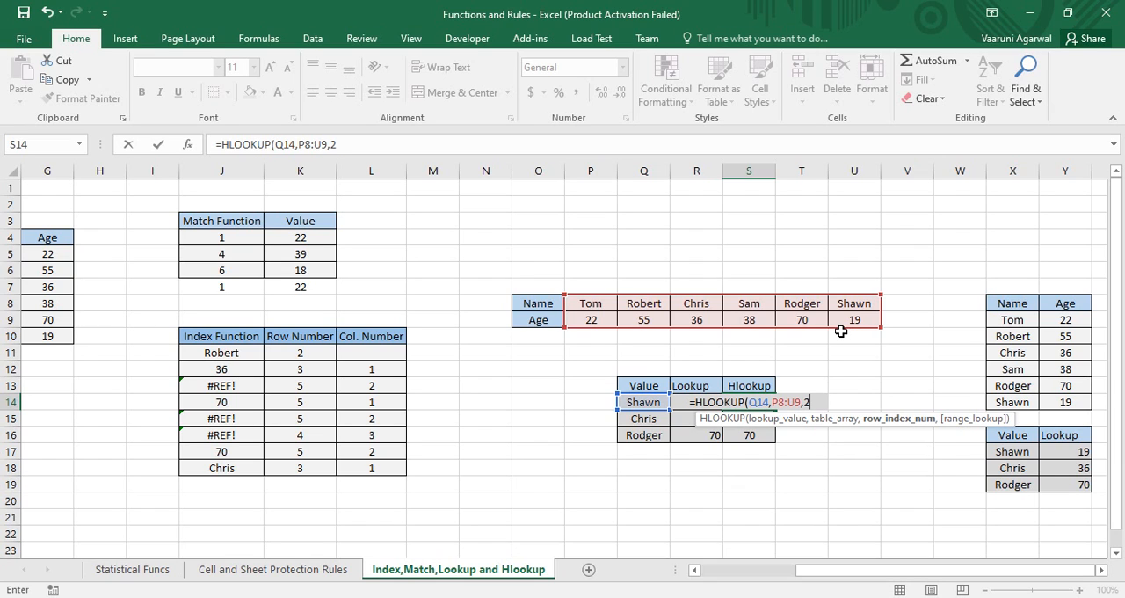
pyautogui.write(',')
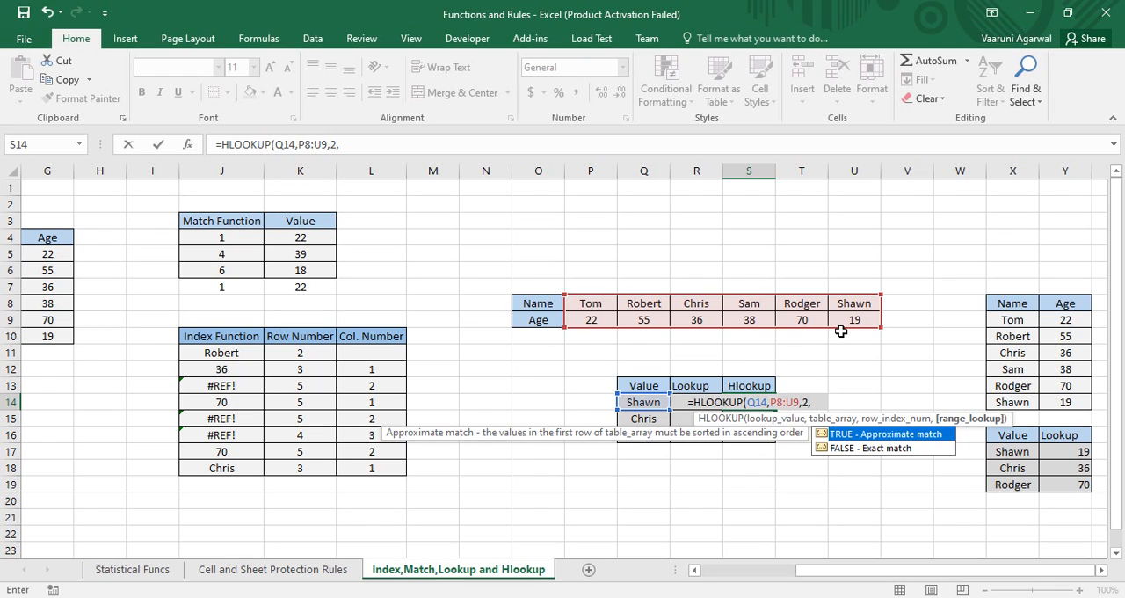
pyautogui.write('0)')
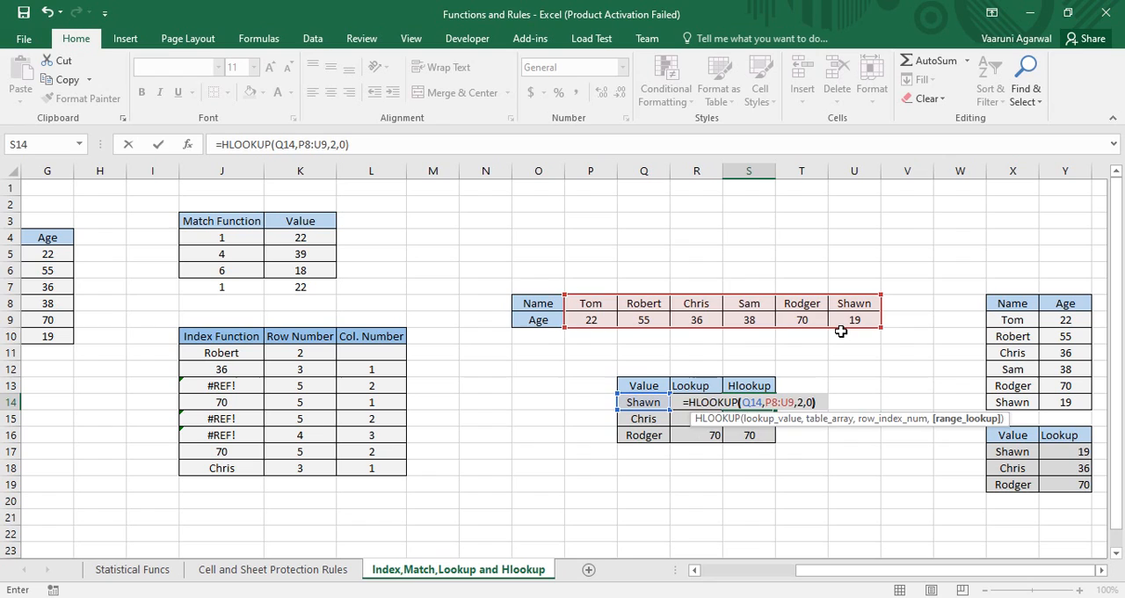
pyautogui.press('Return')
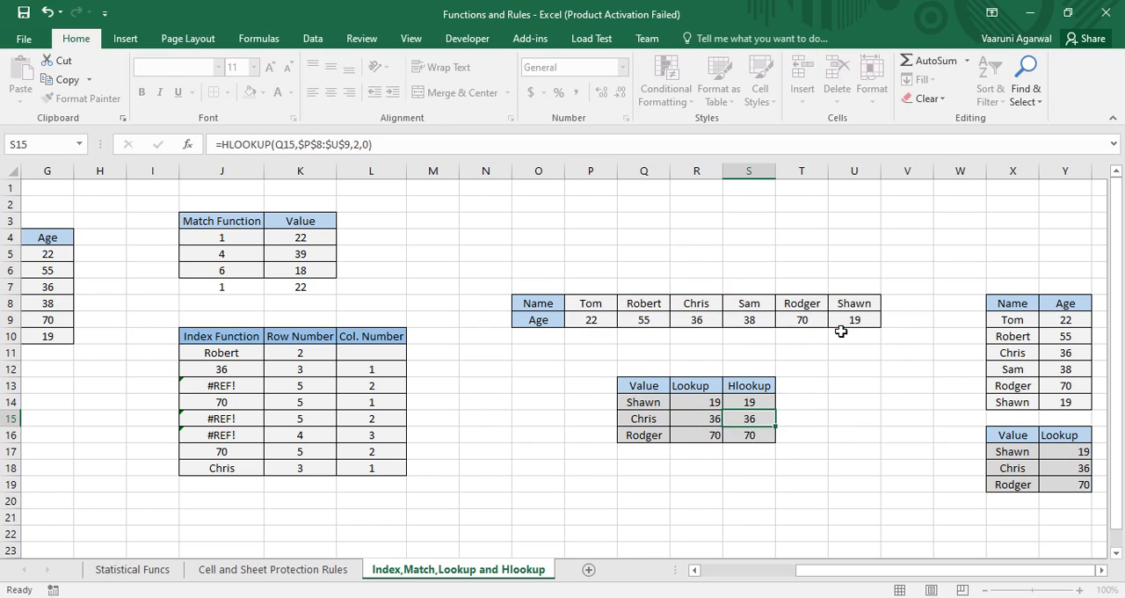
pyautogui.click(767, 403)
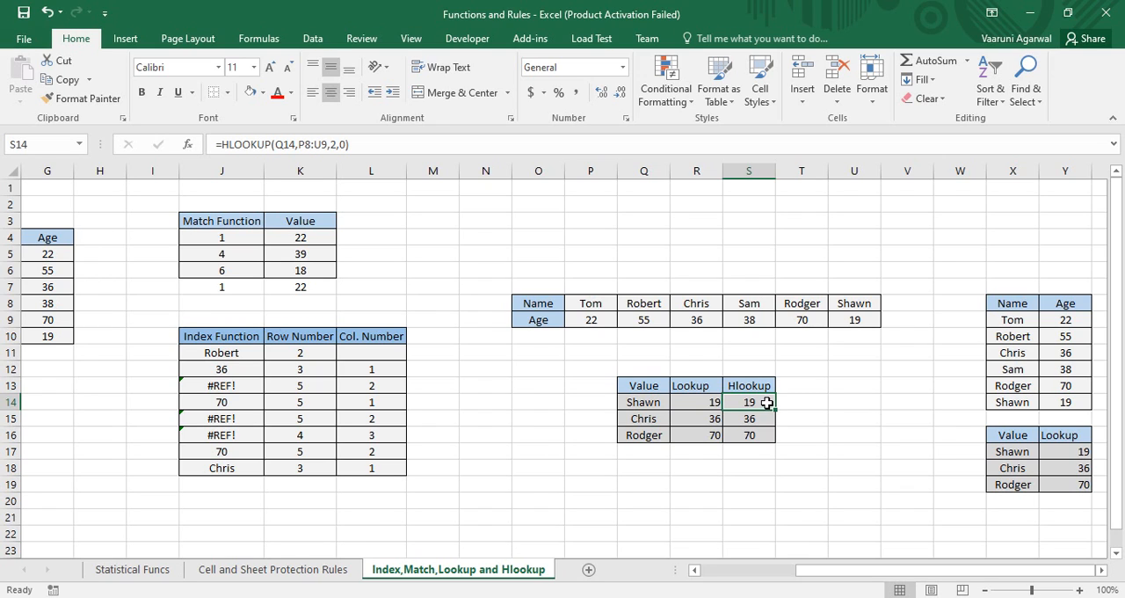
pyautogui.click(792, 400)
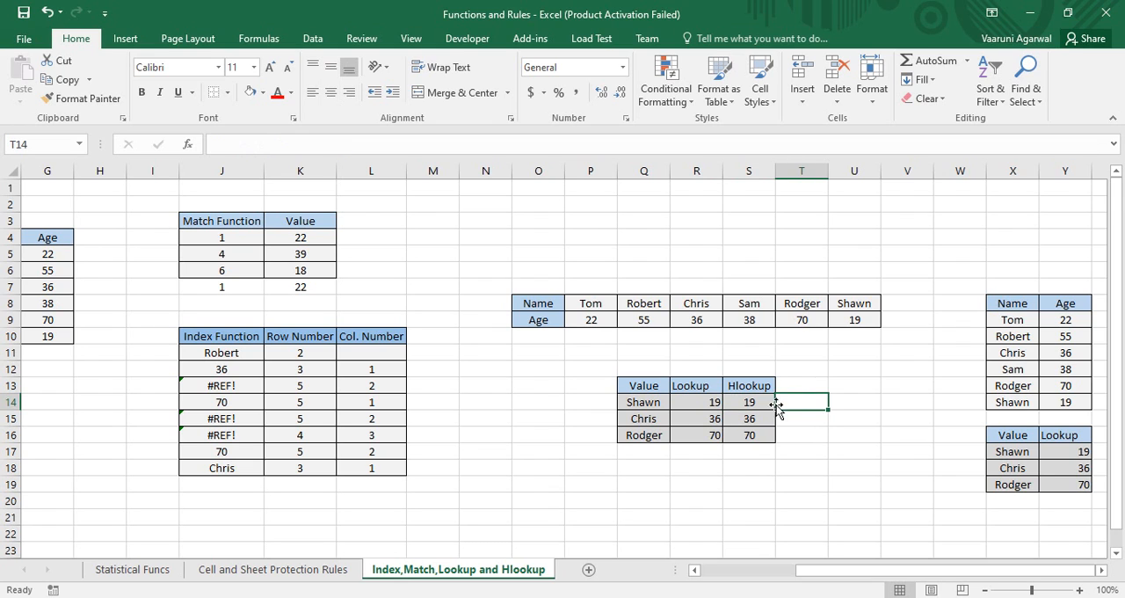
# Clear the existing LOOKUP formula from cell R14 in the Lookup column
pyautogui.click(714, 406)
pyautogui.press('Down')
pyautogui.press('Down')
pyautogui.doubleClick(715, 403)
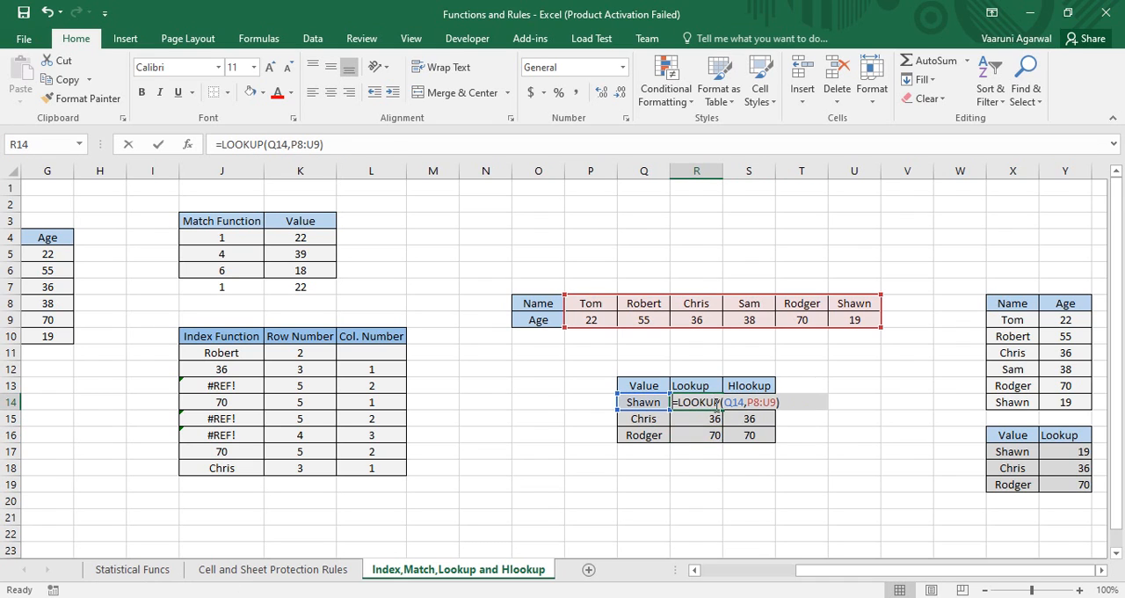
pyautogui.moveTo(691, 402); pyautogui.dragTo(665, 402)
pyautogui.press('BackSpace')
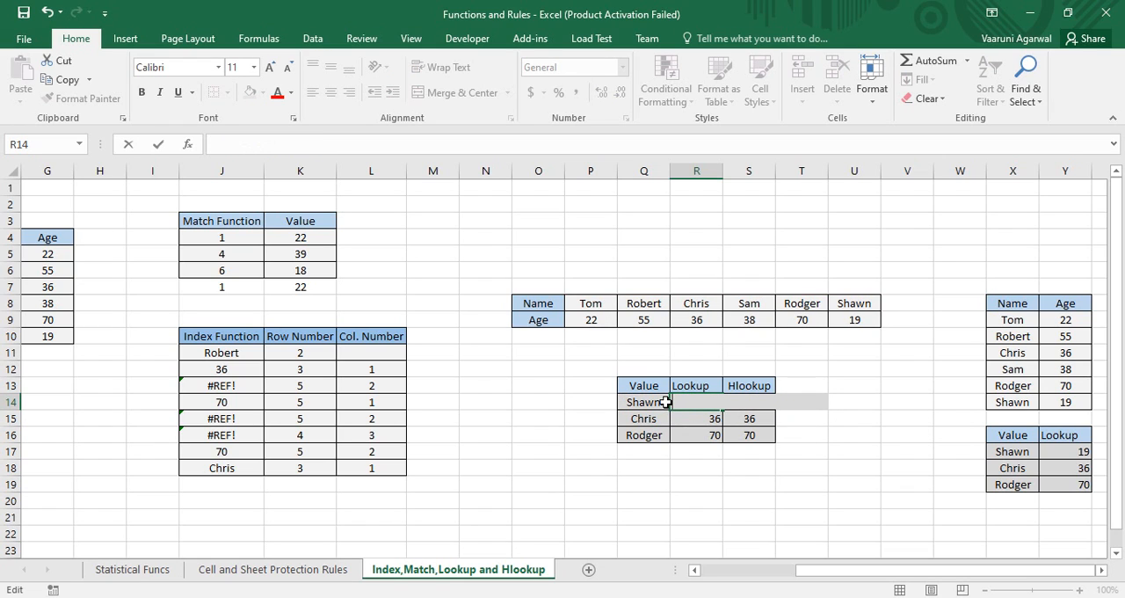
# Enter =LOOKUP(Q14,P8:U9) in R14, using the Name and Age rows as the array
pyautogui.write('=')
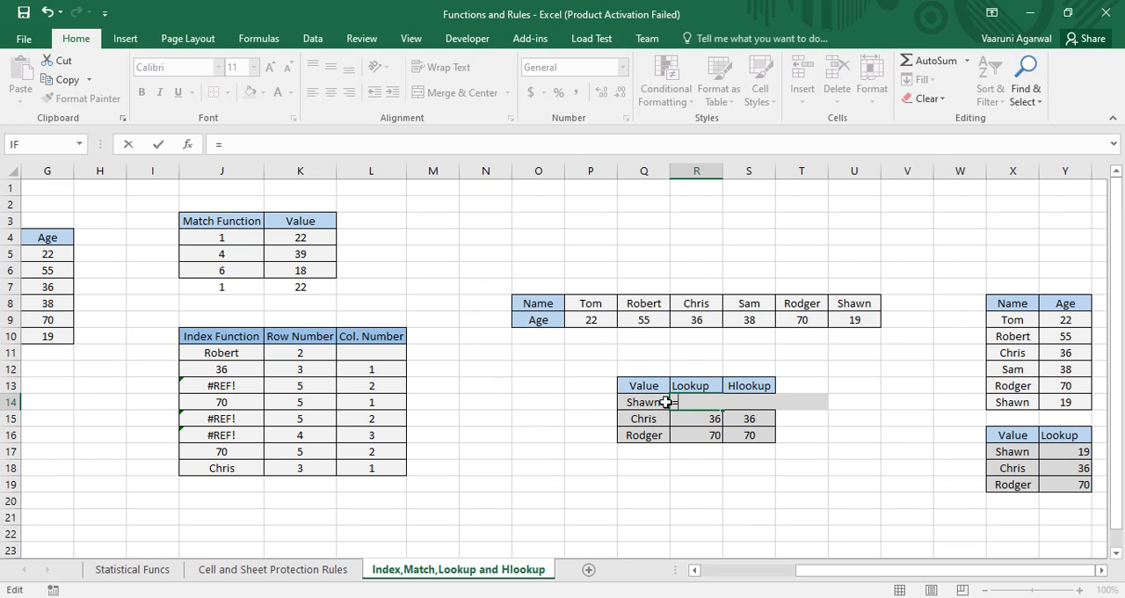
pyautogui.write('look')
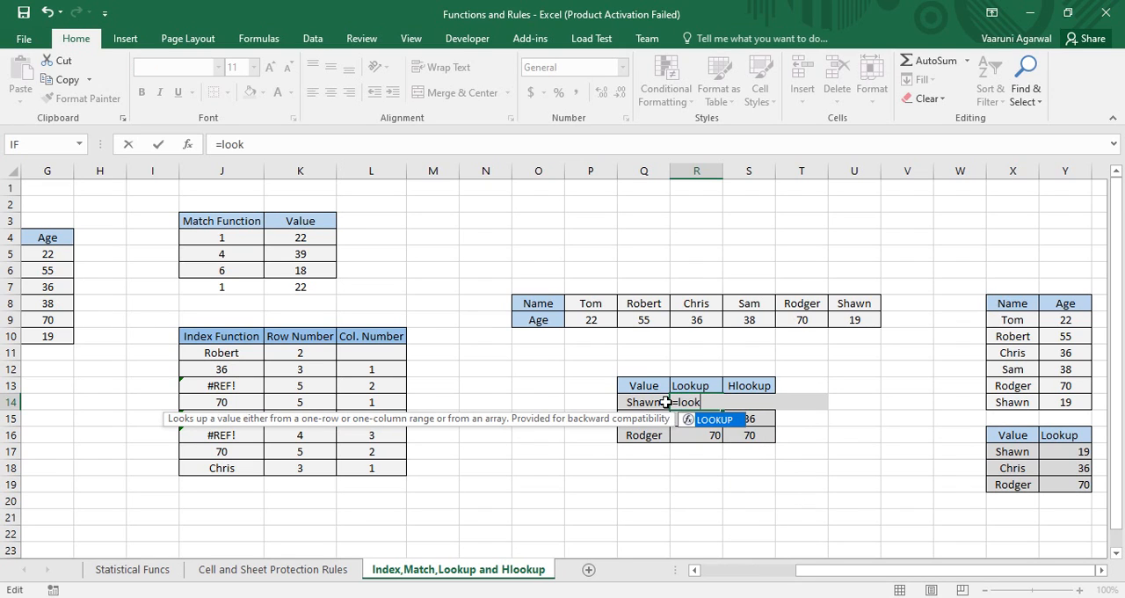
pyautogui.press('Tab')
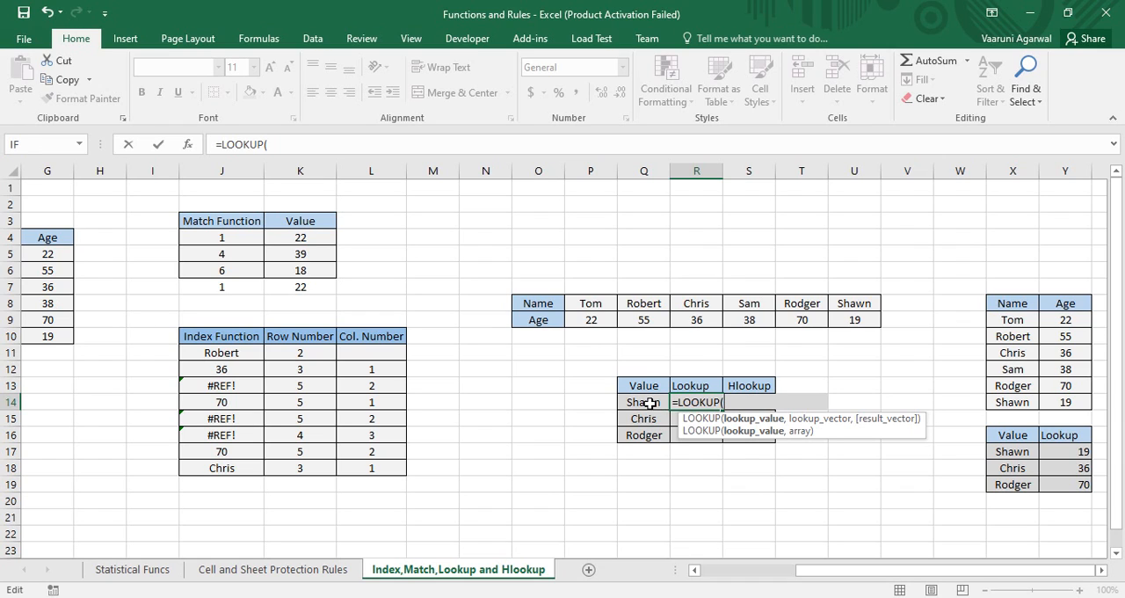
pyautogui.click(648, 402)
pyautogui.write(',')
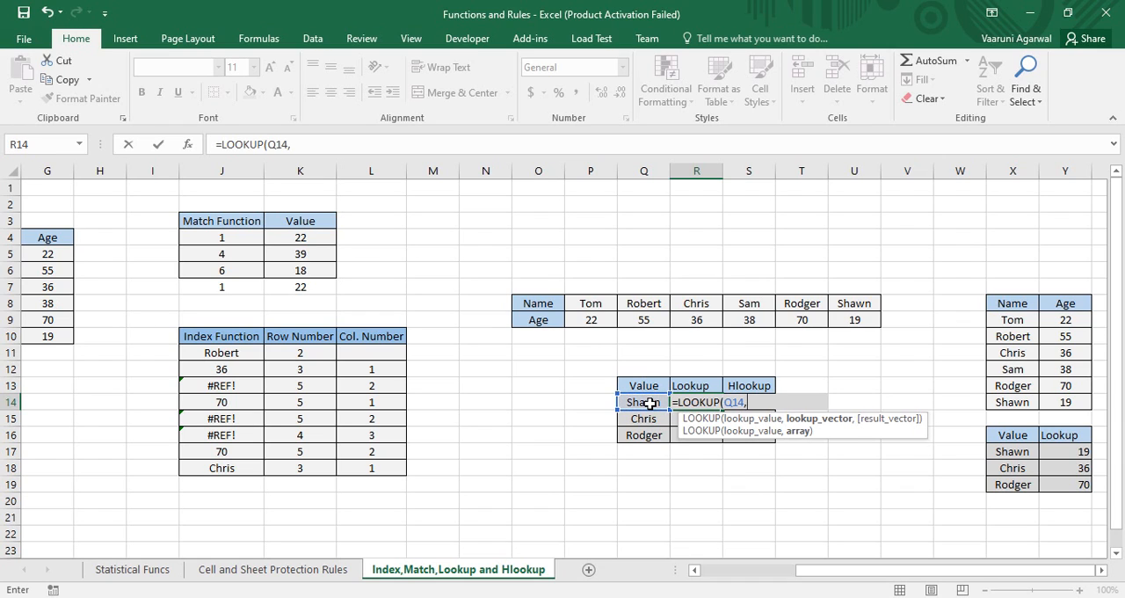
pyautogui.moveTo(585, 305); pyautogui.dragTo(850, 319)
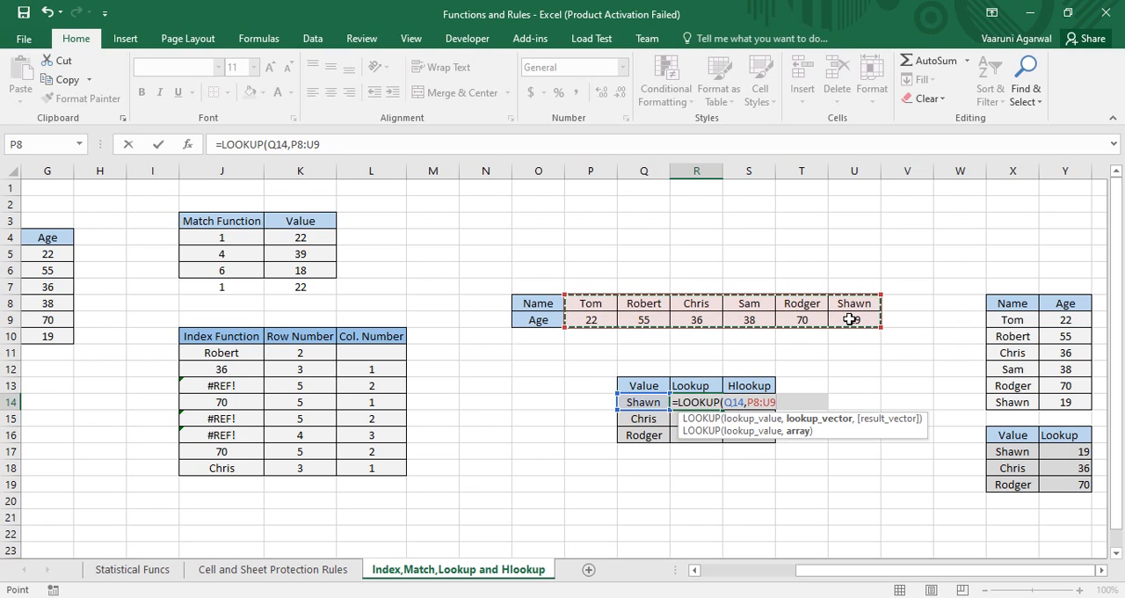
pyautogui.press('Return')
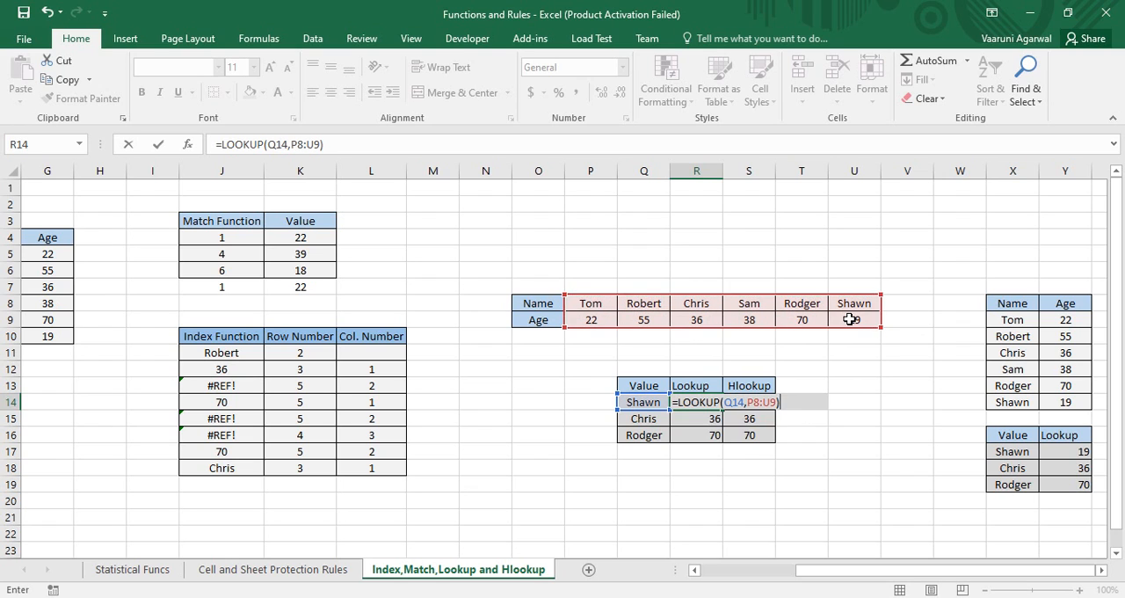
pyautogui.click(712, 402)
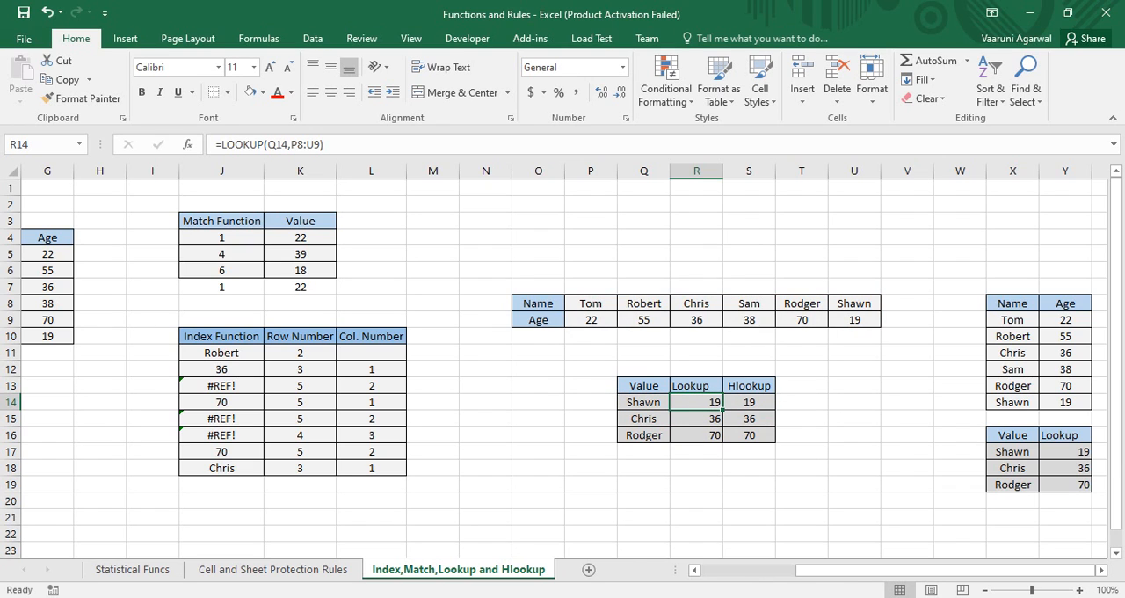
# Examine the LOOKUP formula in Y17 and the lookup value and vertical Name and Age array it references
pyautogui.click(858, 570)
pyautogui.click(1068, 450)
pyautogui.doubleClick(1068, 450)
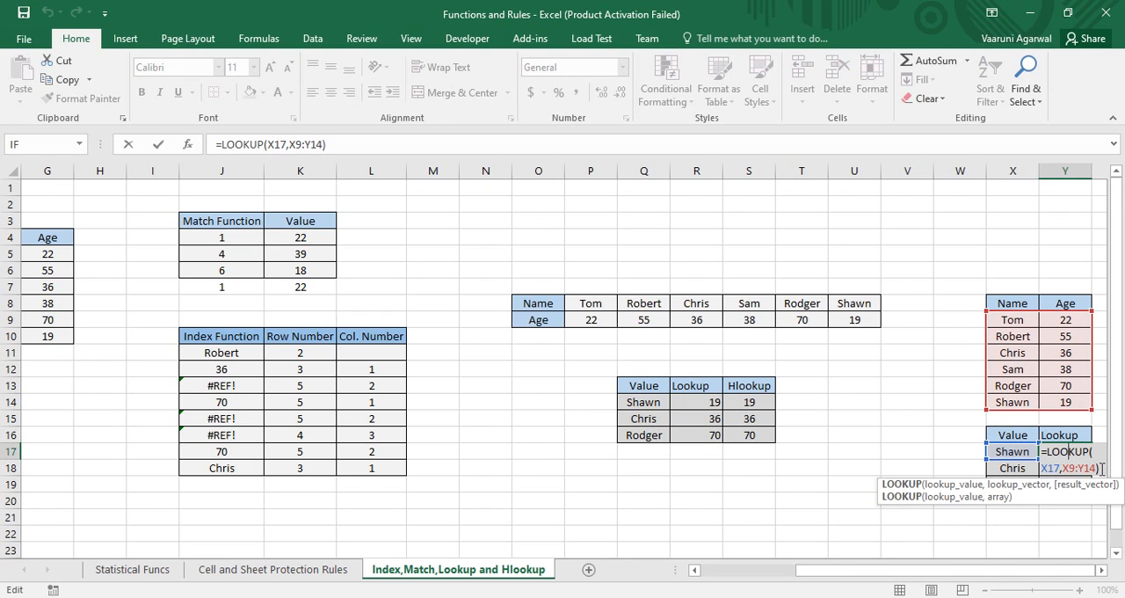
pyautogui.moveTo(1056, 452); pyautogui.dragTo(1047, 451)
pyautogui.click(1106, 465)
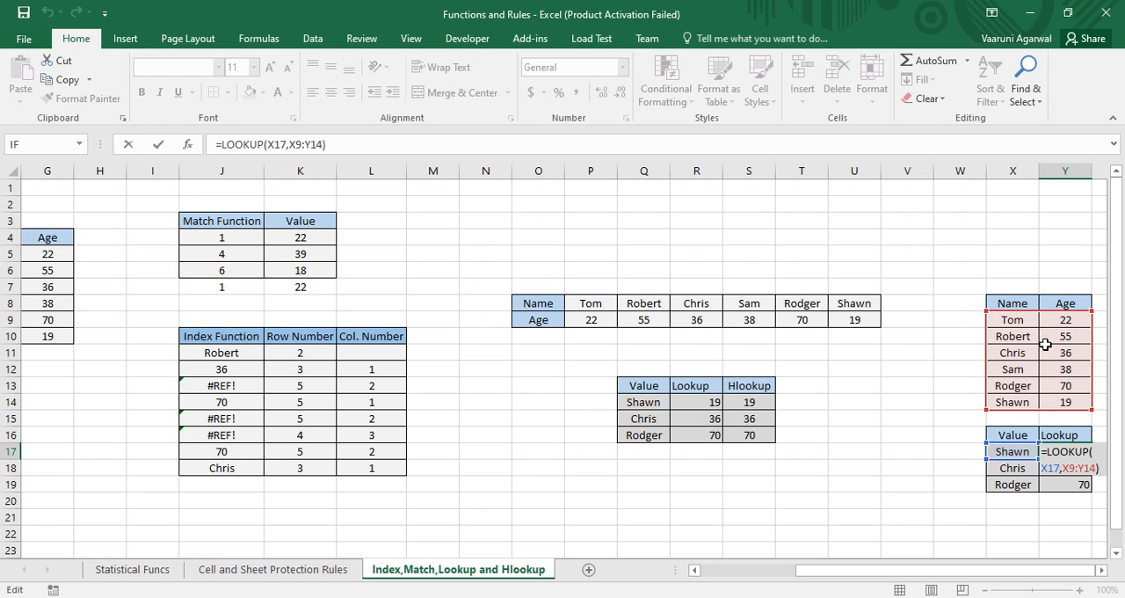
pyautogui.press('Return')
pyautogui.click(1086, 452)
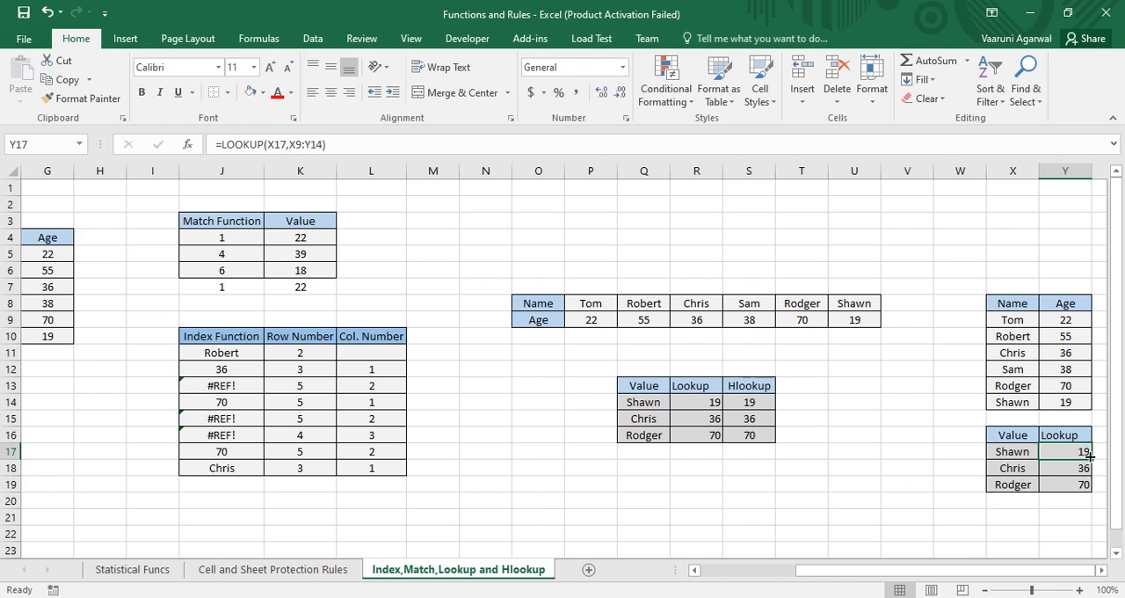